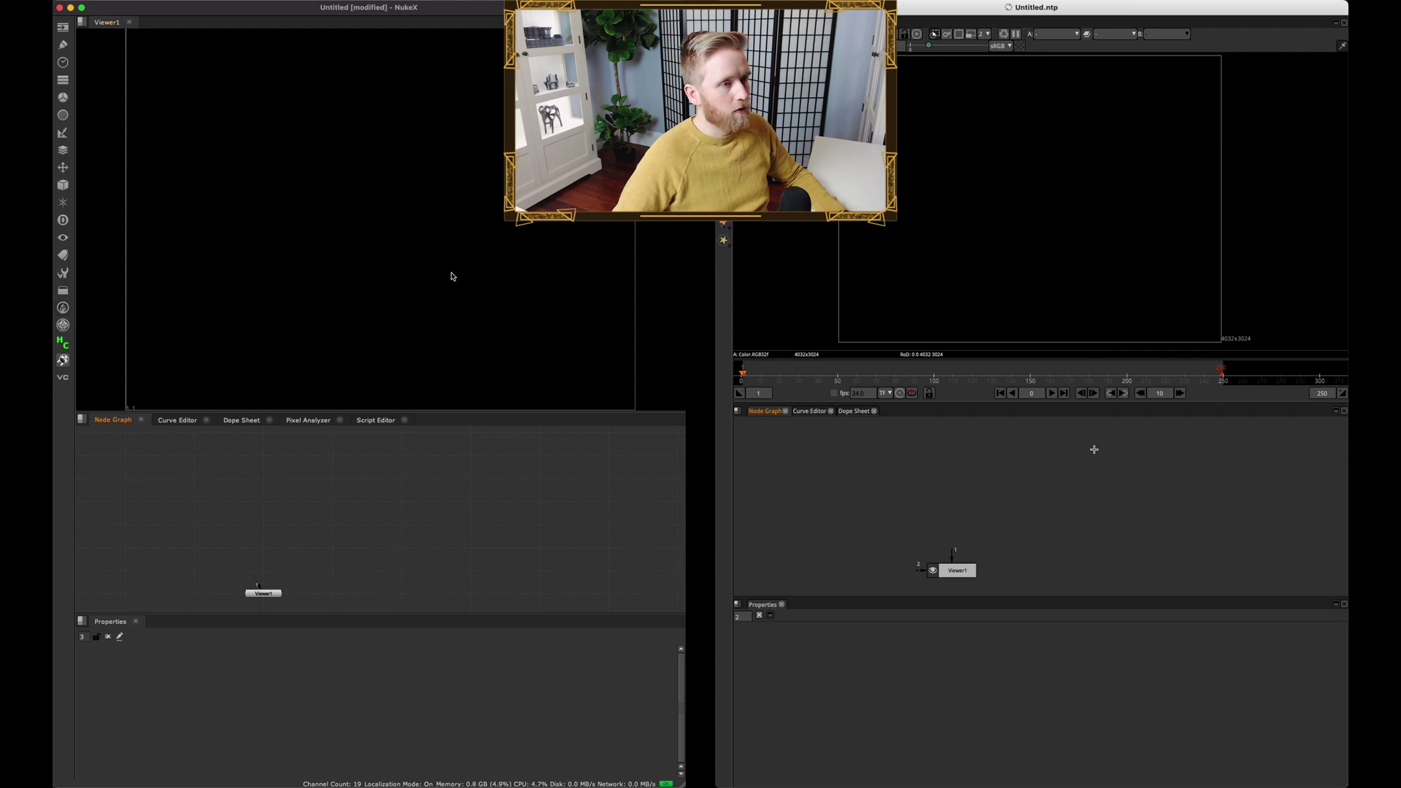
- Import the uneven paint photo into the NukeX node graph and show it in the viewer
{"action": "key", "text": "super+Tab"}
{"action": "mouse_move", "coordinate": [199, 132]}
{"action": "left_mouse_down"}
{"action": "mouse_move", "coordinate": [314, 175]}
{"action": "mouse_move", "coordinate": [462, 440]}
{"action": "mouse_move", "coordinate": [452, 520]}
{"action": "mouse_move", "coordinate": [276, 488]}
{"action": "left_mouse_up"}
{"action": "left_click", "coordinate": [392, 566]}
{"action": "key", "text": "1"}
{"action": "left_click", "coordinate": [272, 484]}
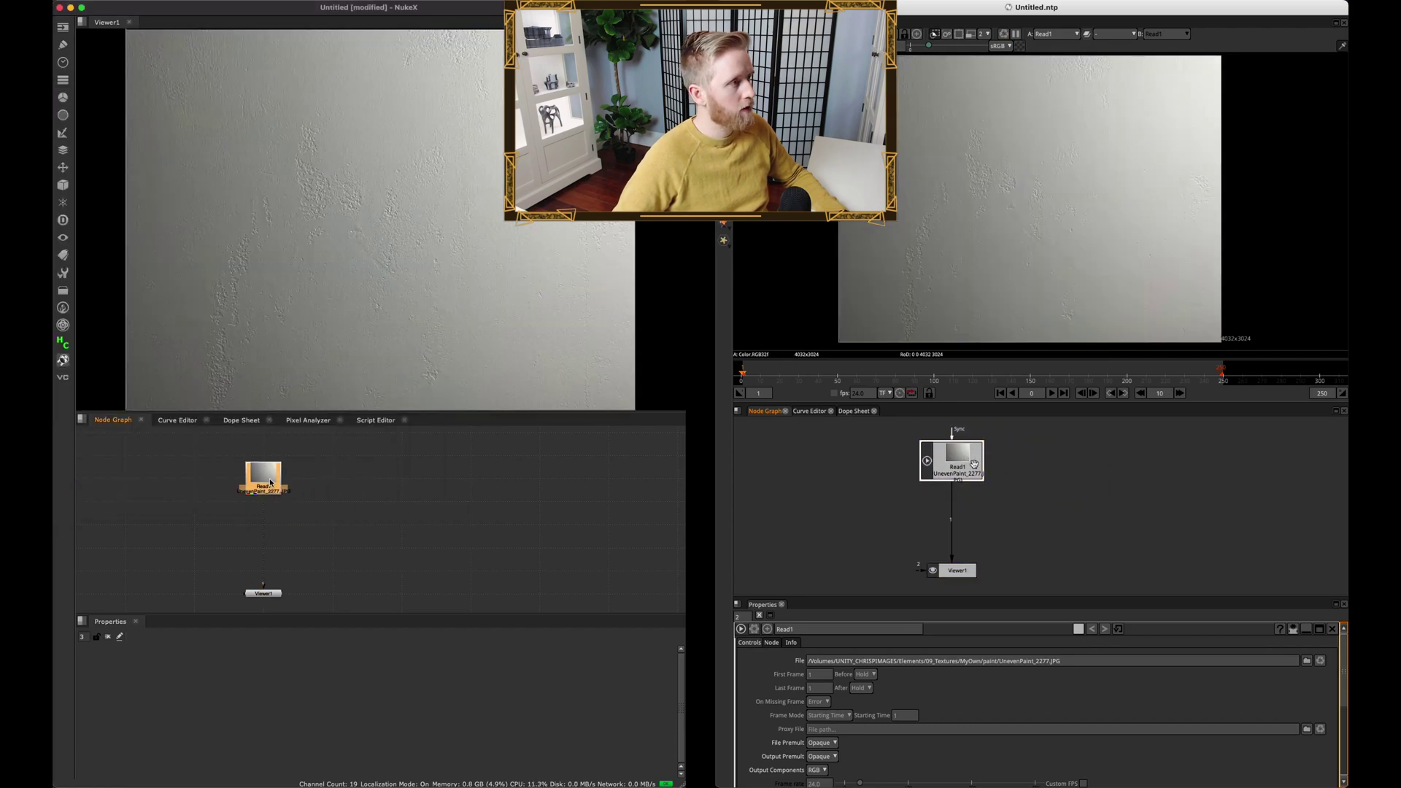
- Add an Emphasis node under the photo, plus a Constant colour node
{"action": "key", "text": "Tab"}
{"action": "type", "text": "Emphasis"}
{"action": "key", "text": "Return"}
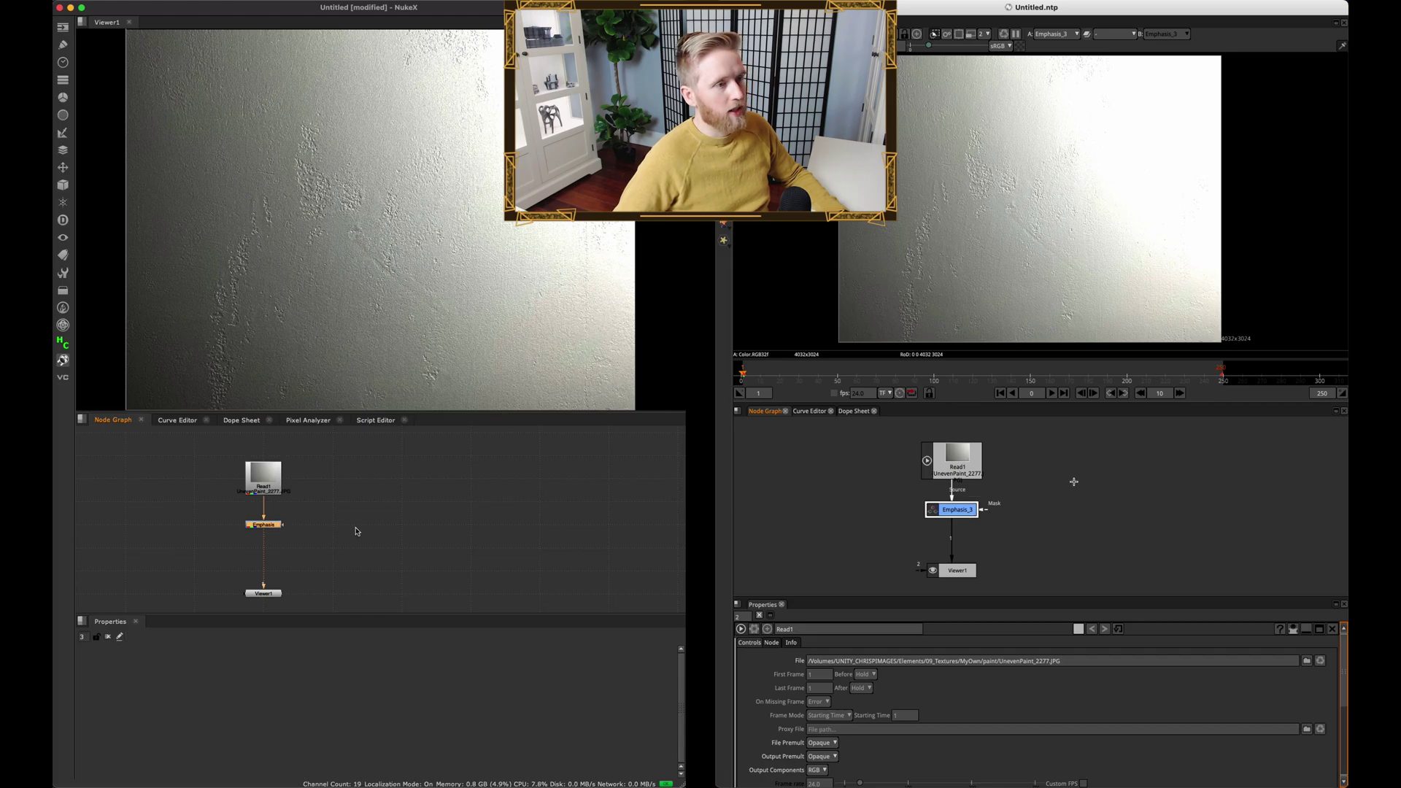
{"action": "key", "text": "Tab"}
{"action": "type", "text": "con"}
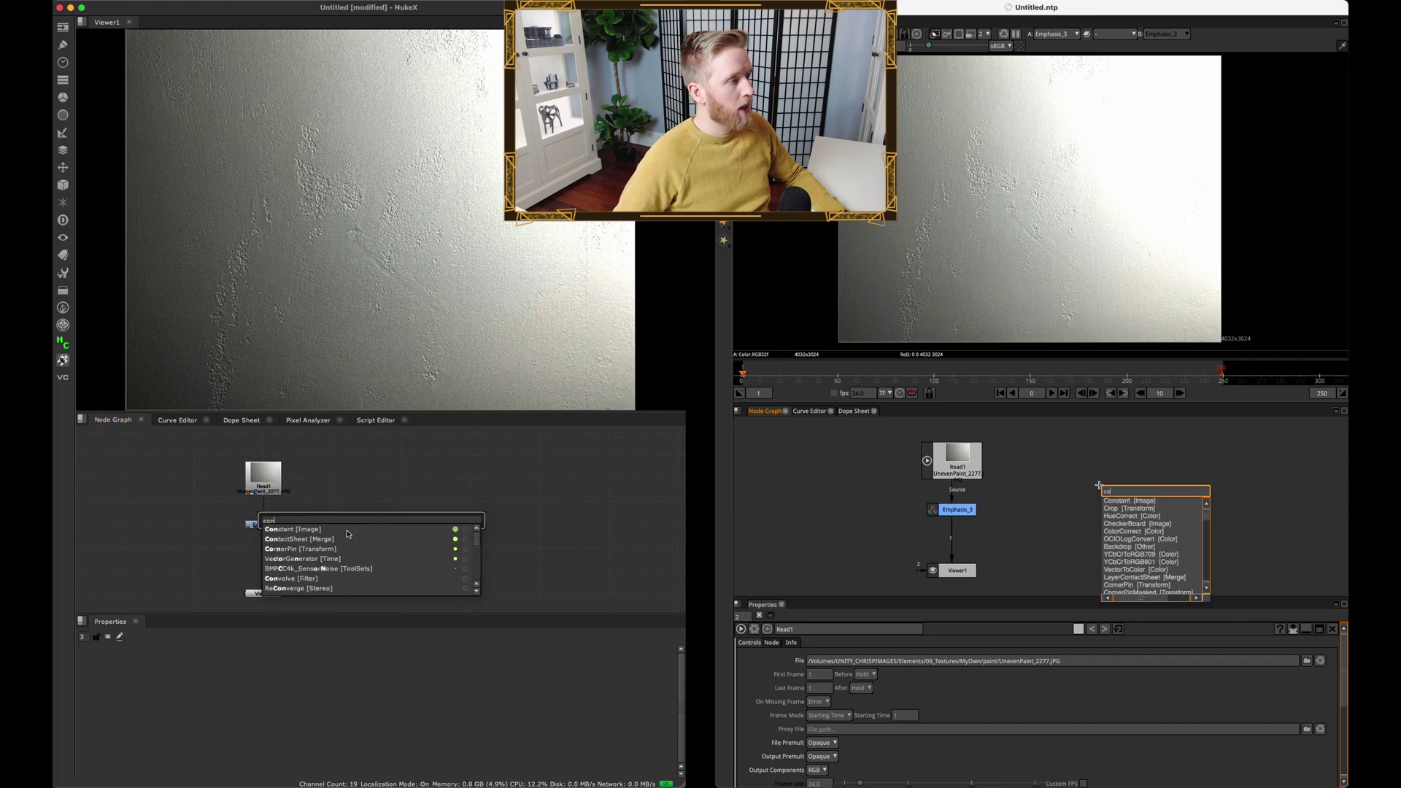
{"action": "left_click", "coordinate": [347, 530]}
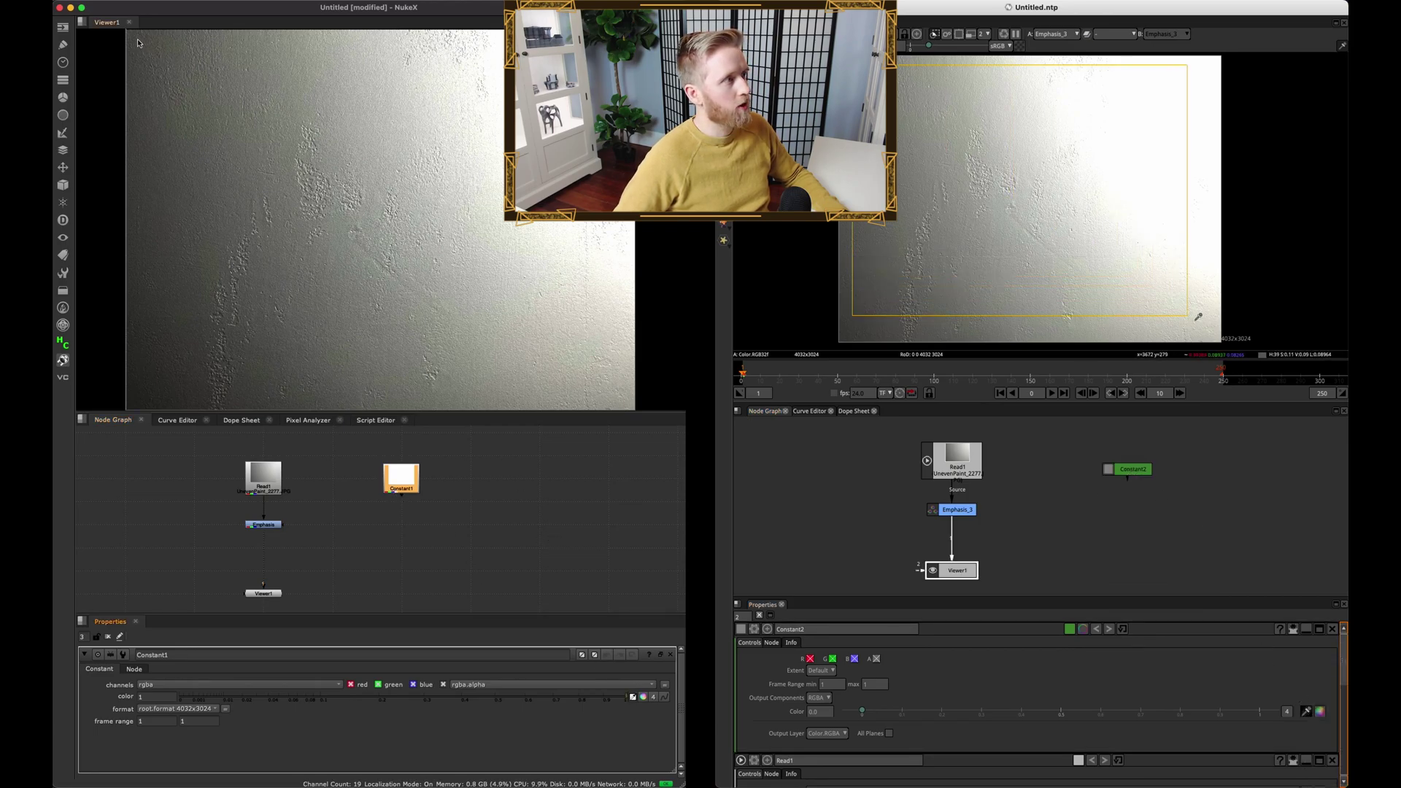
- Sample the wall's average colour into the Constant and compare it against the texture in the viewer
{"action": "left_click_drag", "start_coordinate": [137, 39], "coordinate": [619, 399], "text": "ctrl+shift"}
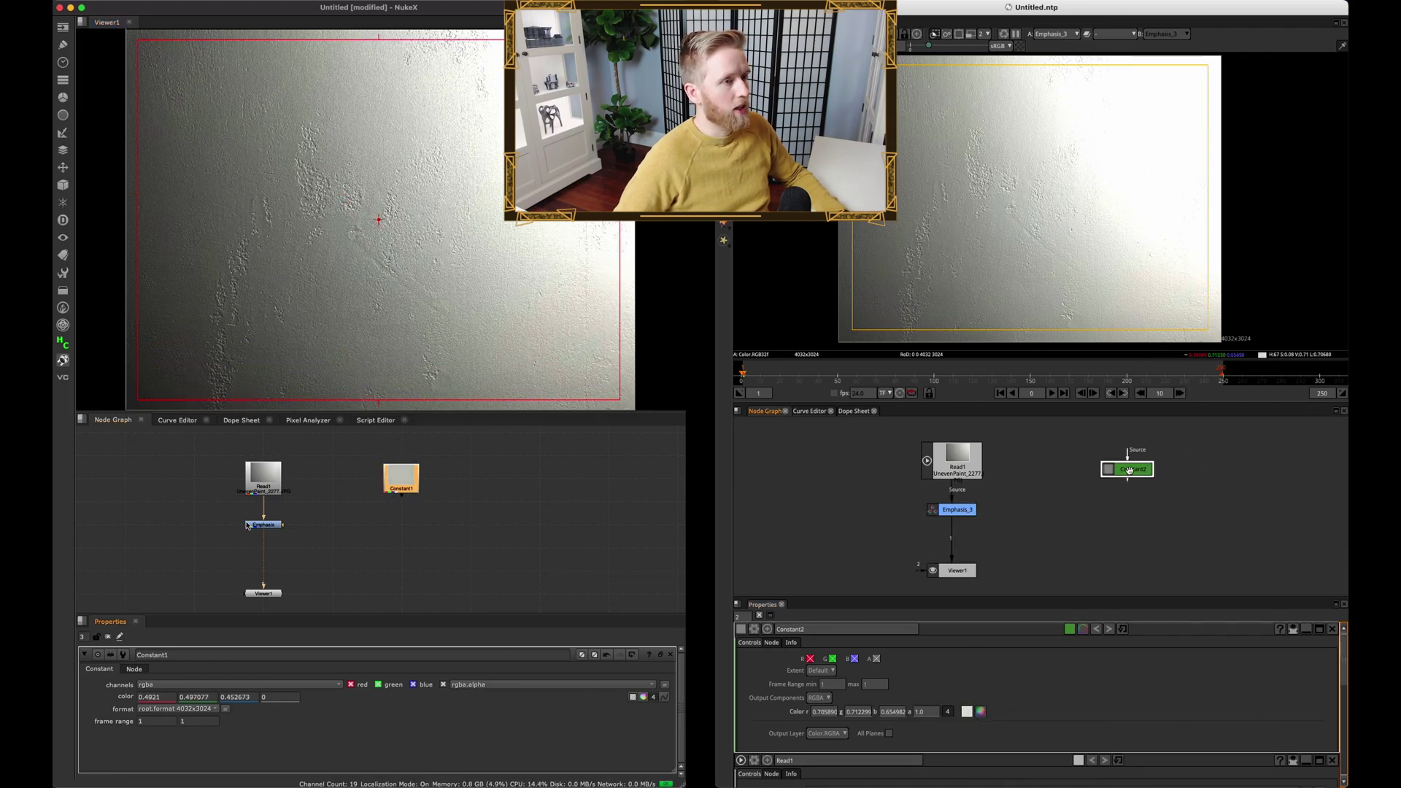
{"action": "left_click", "coordinate": [270, 526]}
{"action": "left_click", "coordinate": [402, 482]}
{"action": "key", "text": "2"}
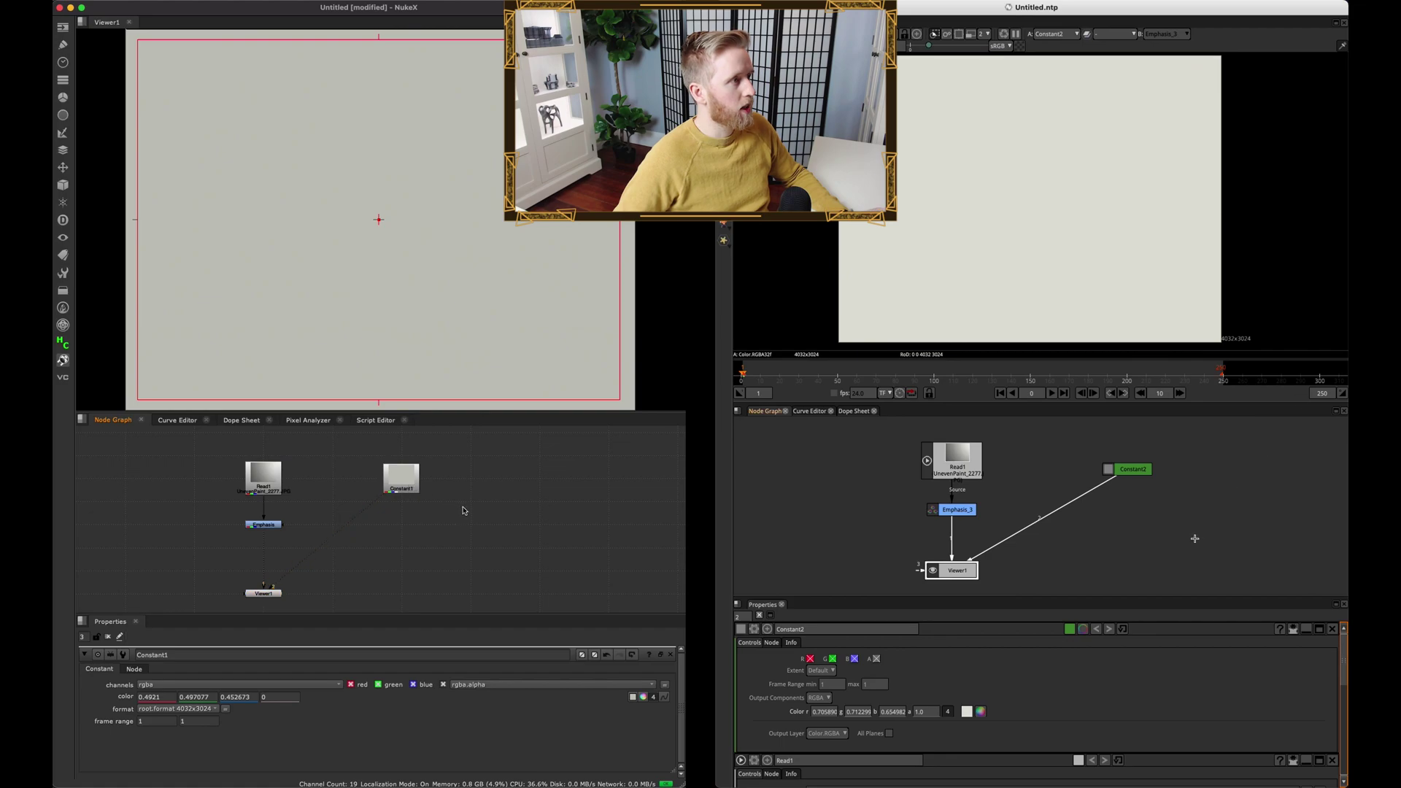
{"action": "key", "text": "1"}
{"action": "key", "text": "2"}
{"action": "left_click", "coordinate": [529, 387]}
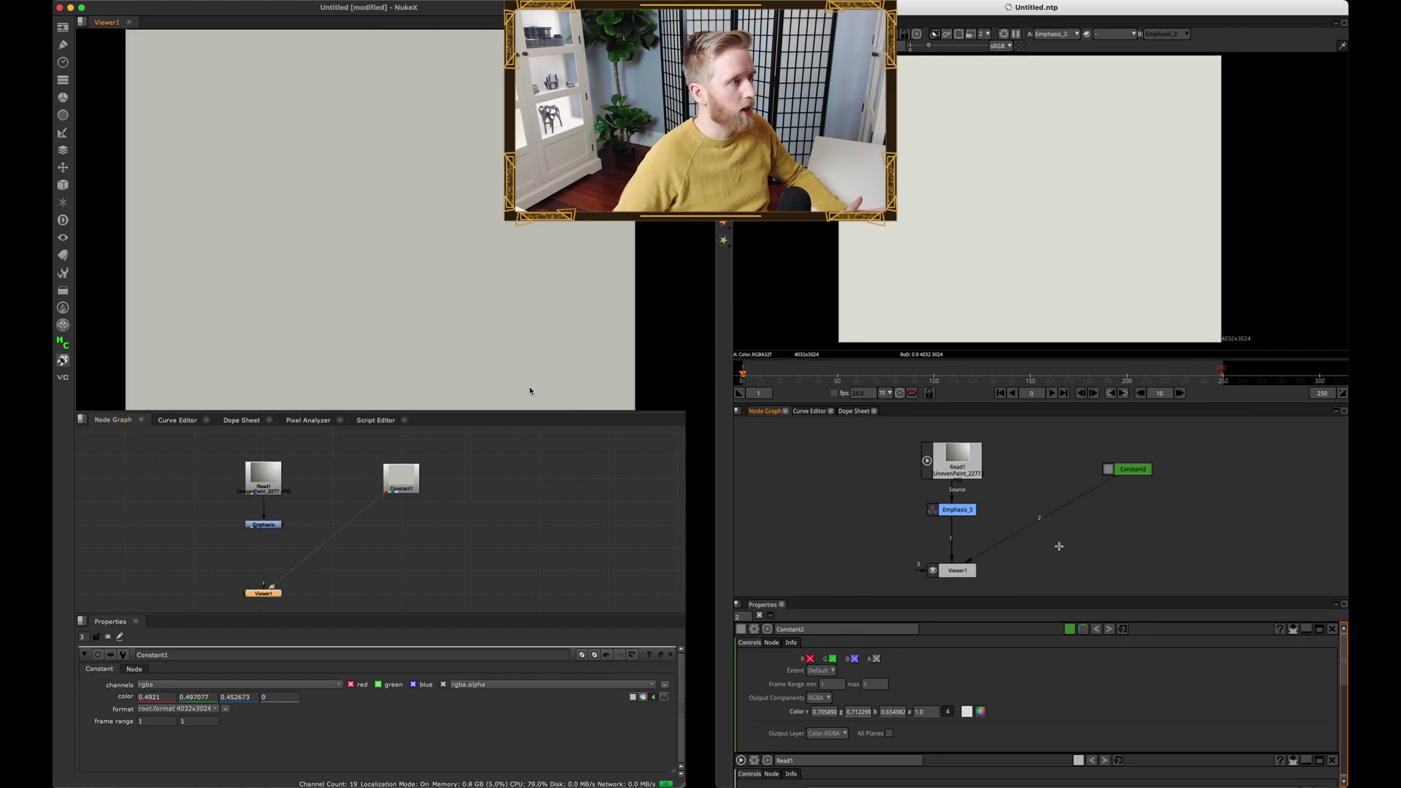
{"action": "left_click", "coordinate": [394, 540]}
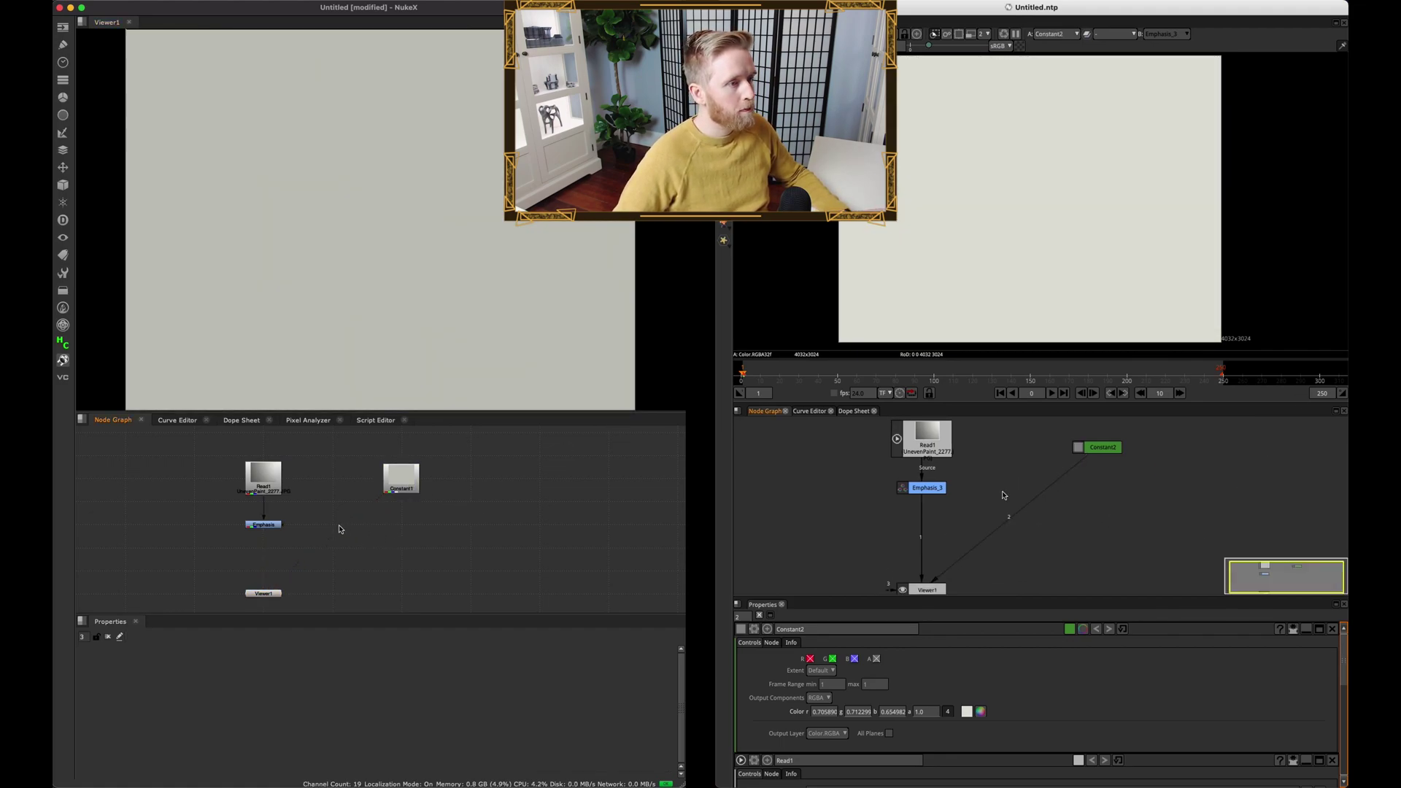
- Add a Blur fed by the Emphasis output and set its size to 200
{"action": "key", "text": "b"}
{"action": "left_click_drag", "start_coordinate": [321, 516], "coordinate": [264, 524]}
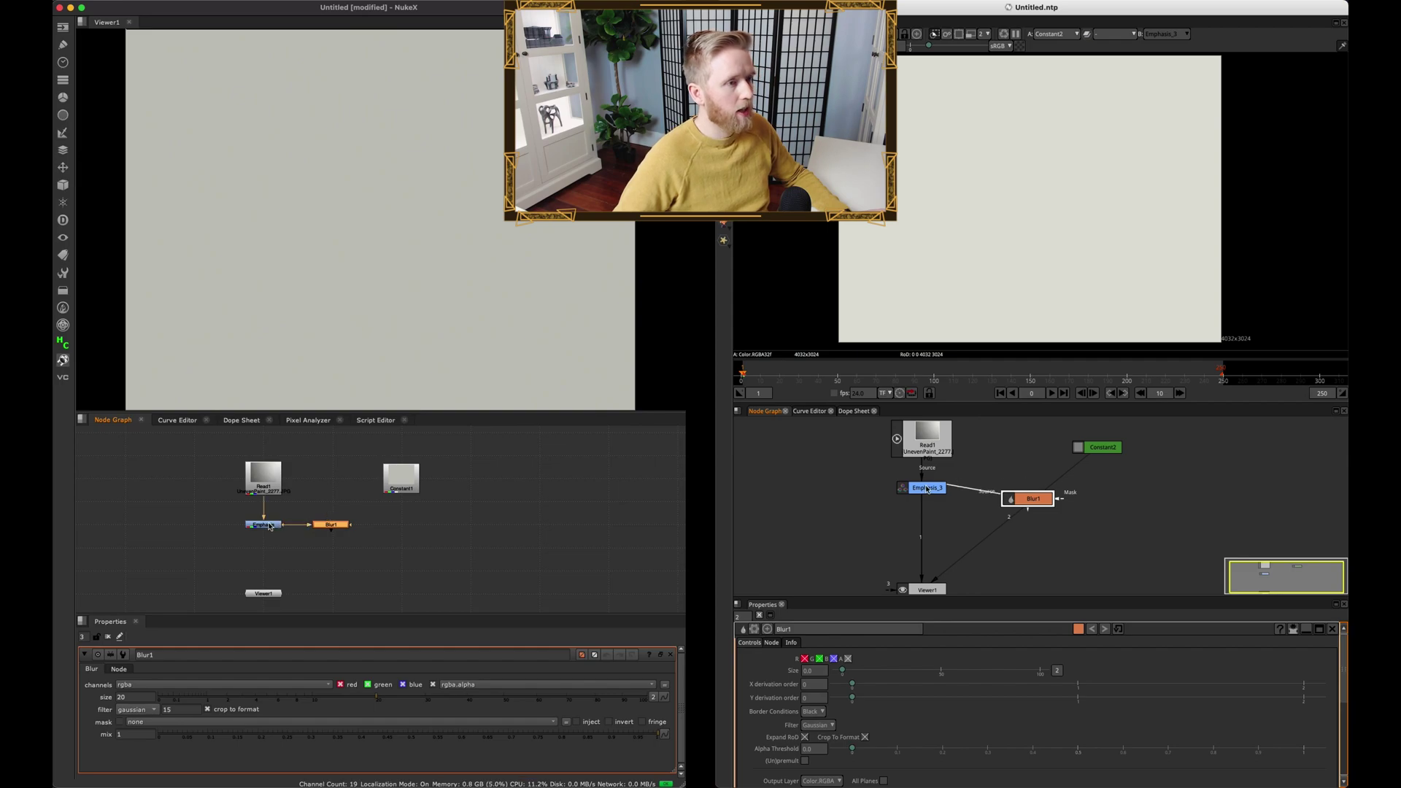
{"action": "key", "text": "1"}
{"action": "left_click", "coordinate": [346, 527]}
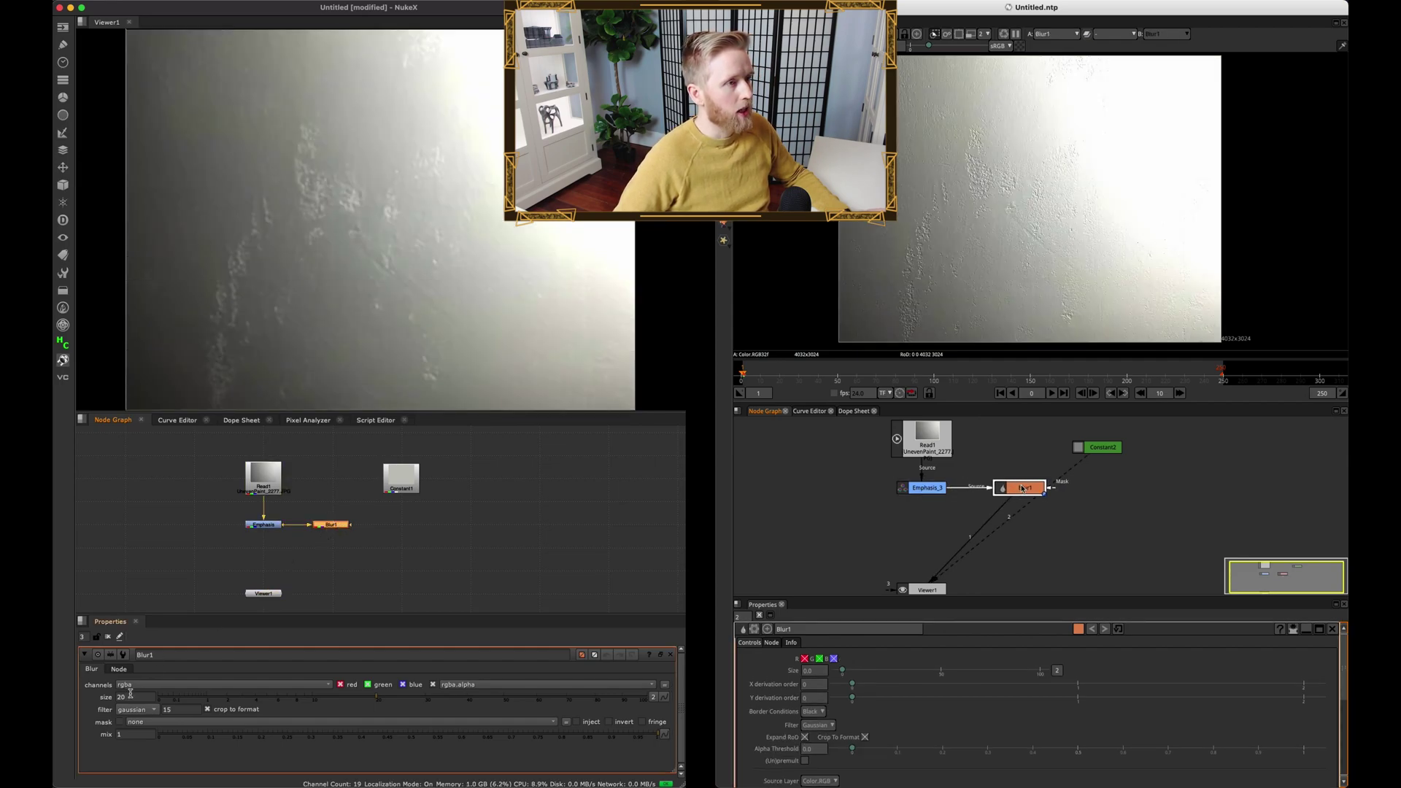
{"action": "left_click", "coordinate": [138, 697]}
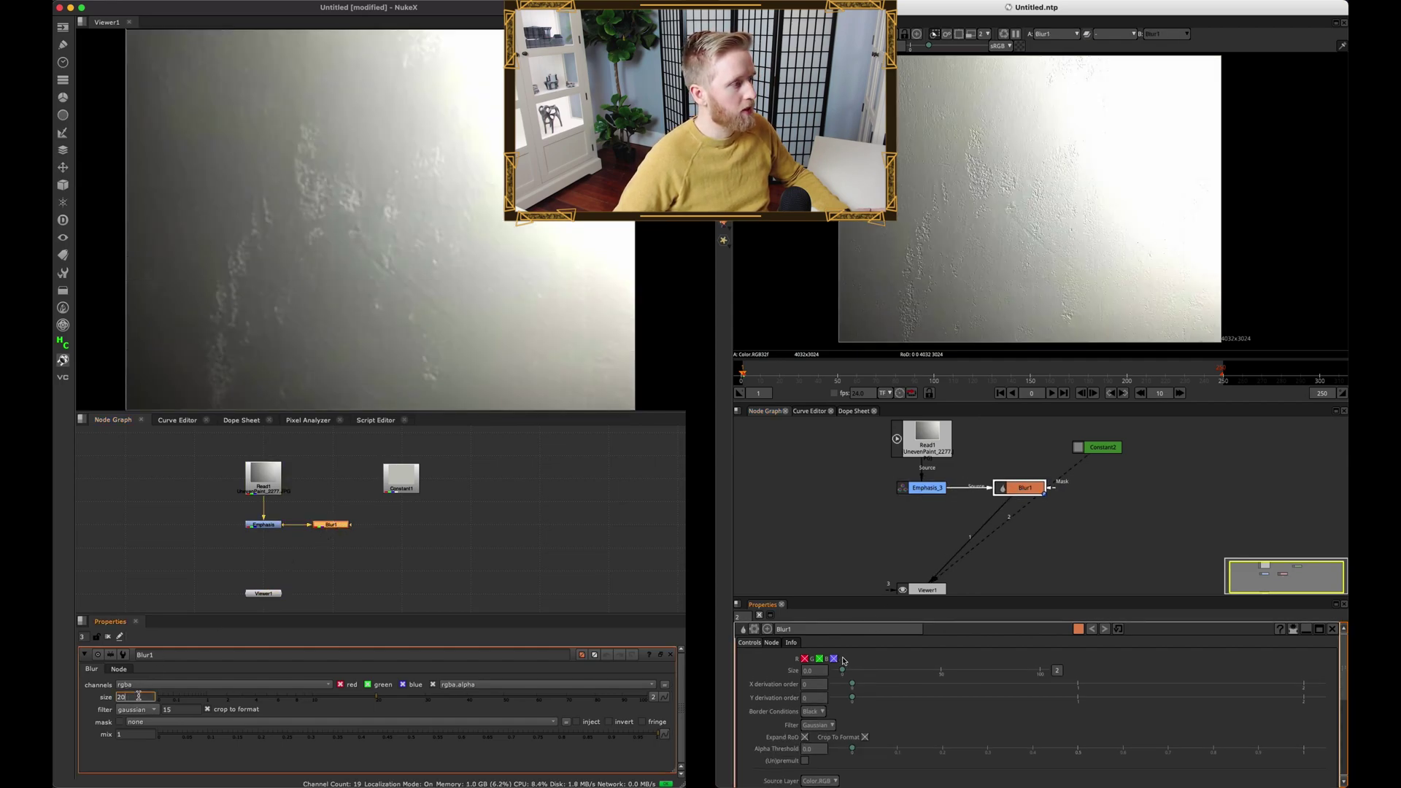
{"action": "left_click", "coordinate": [392, 600]}
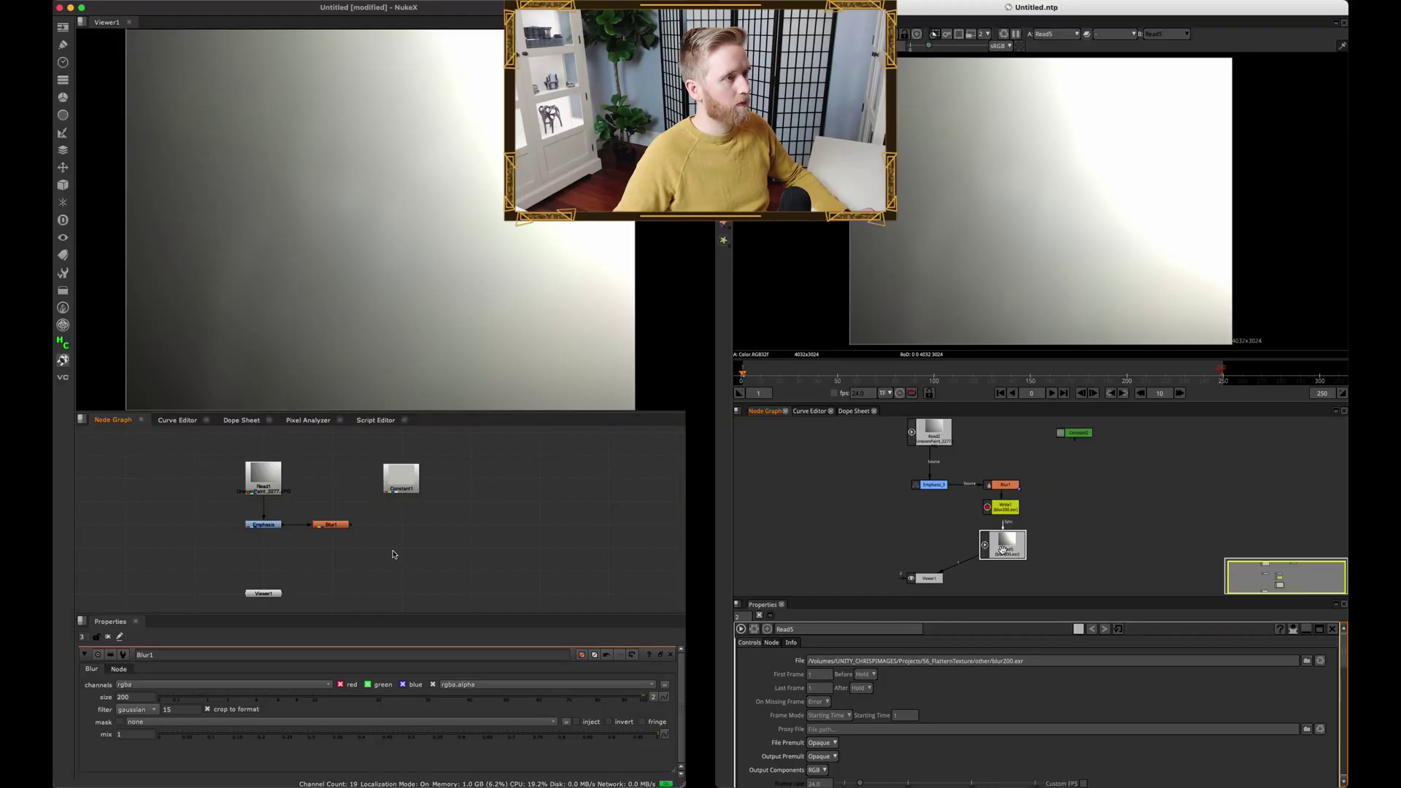
{"action": "left_click_drag", "start_coordinate": [1002, 547], "coordinate": [1001, 513]}
- Add a Merge under the Blur, connect the Constant, and set it to divide
{"action": "key", "text": "m"}
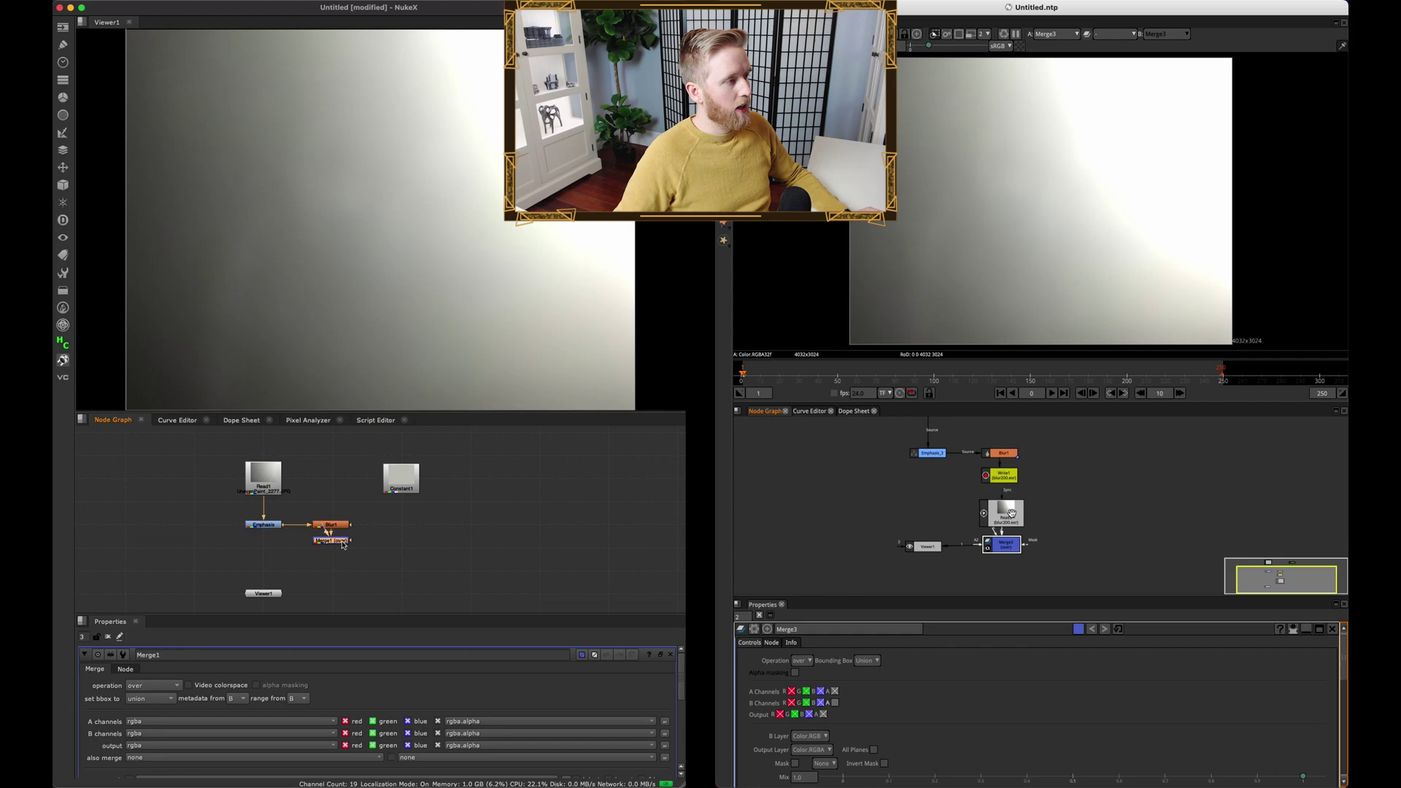
{"action": "left_click_drag", "start_coordinate": [329, 540], "coordinate": [400, 483]}
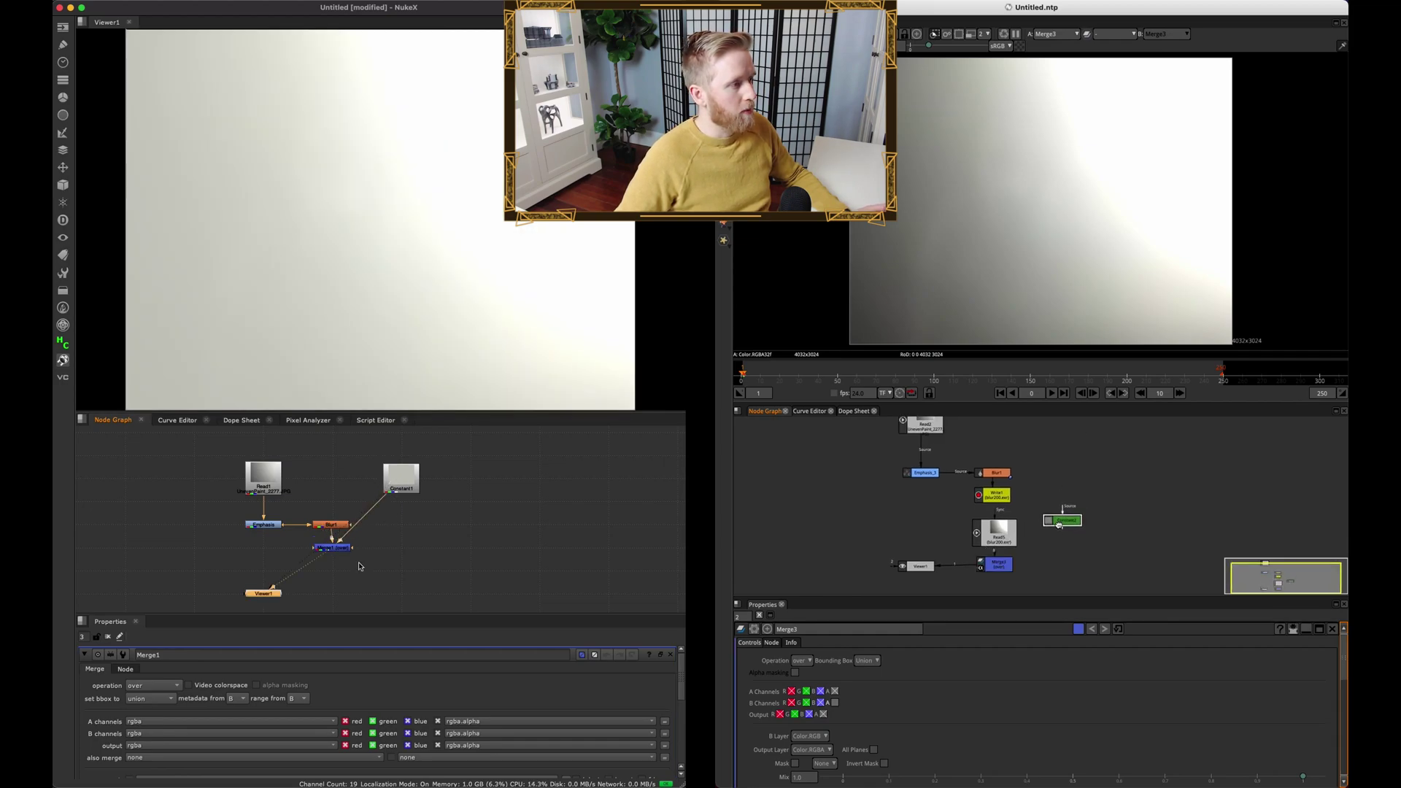
{"action": "left_click", "coordinate": [154, 686]}
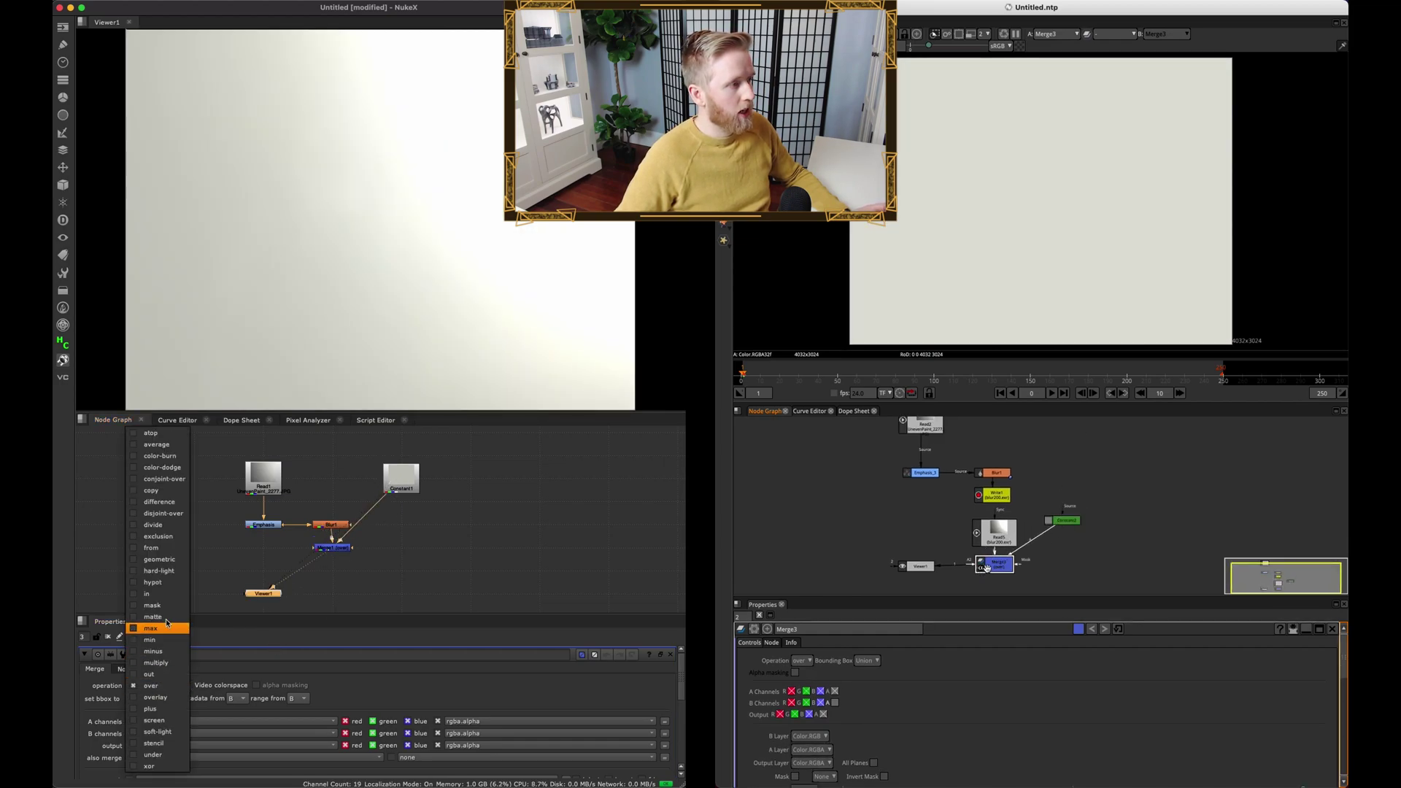
{"action": "left_click", "coordinate": [801, 661]}
{"action": "left_click", "coordinate": [174, 528]}
{"action": "left_click", "coordinate": [829, 544]}
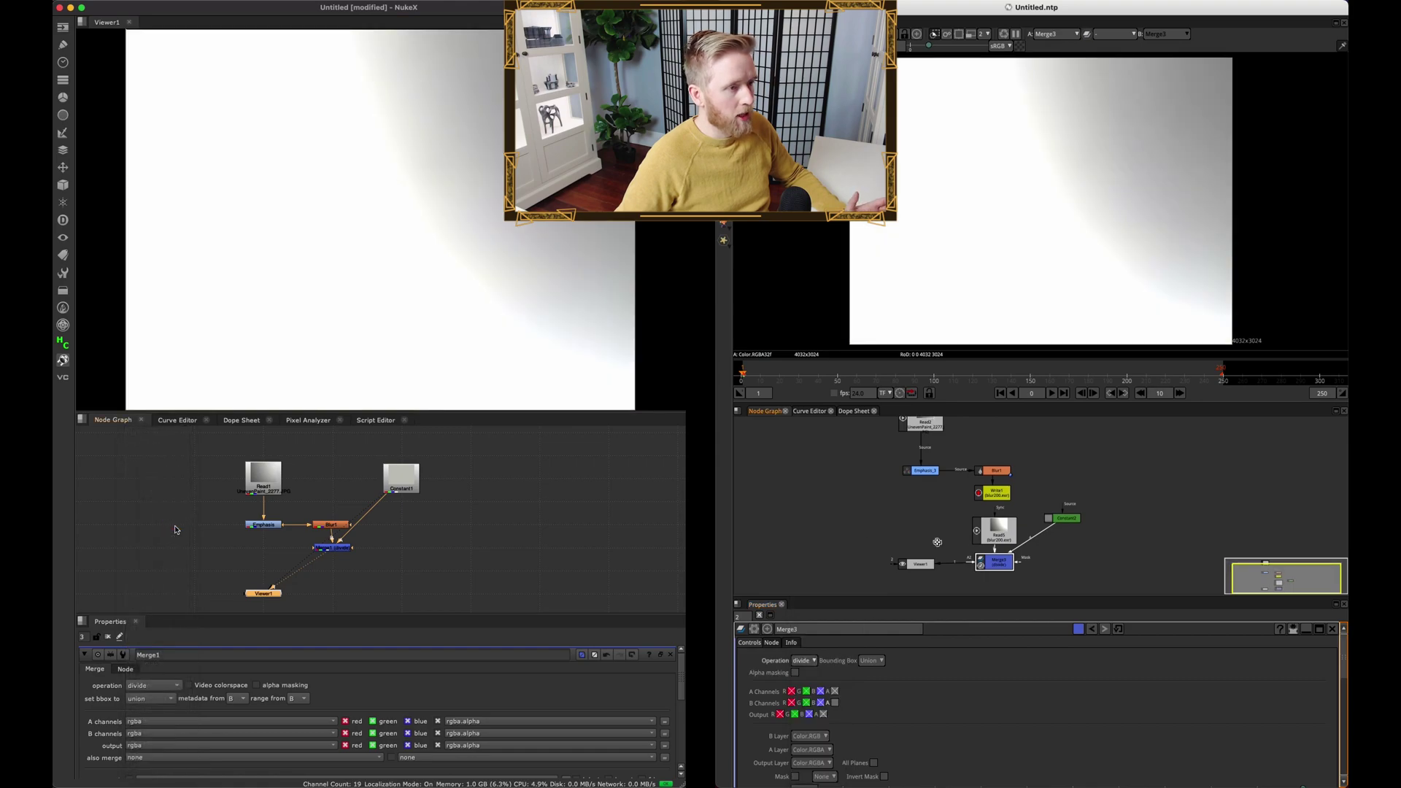
- Add a second Merge taking the divide result and set it to multiply
{"action": "key", "text": "m"}
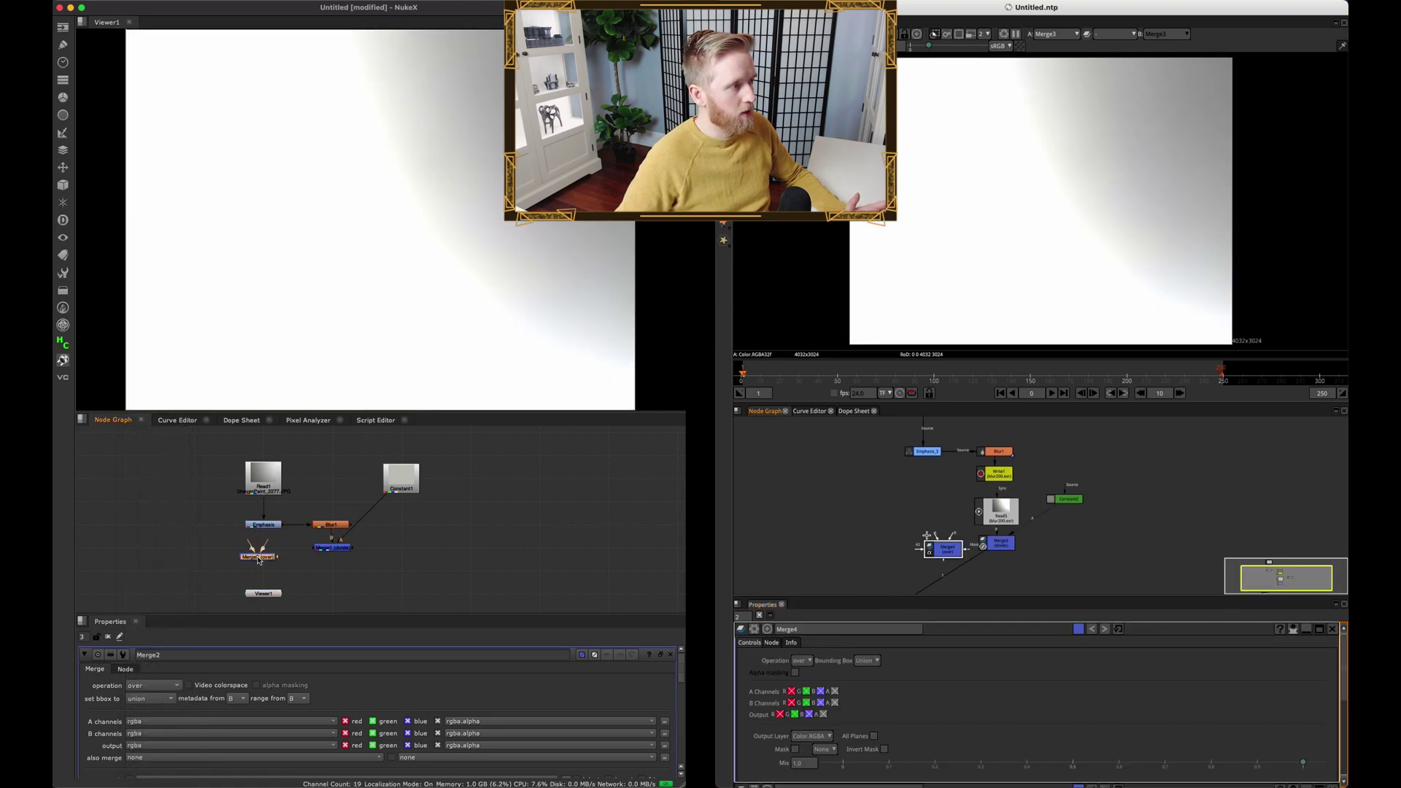
{"action": "key", "text": "m"}
{"action": "left_click_drag", "start_coordinate": [938, 485], "coordinate": [927, 457]}
{"action": "left_click_drag", "start_coordinate": [251, 562], "coordinate": [332, 548]}
{"action": "left_click", "coordinate": [801, 661]}
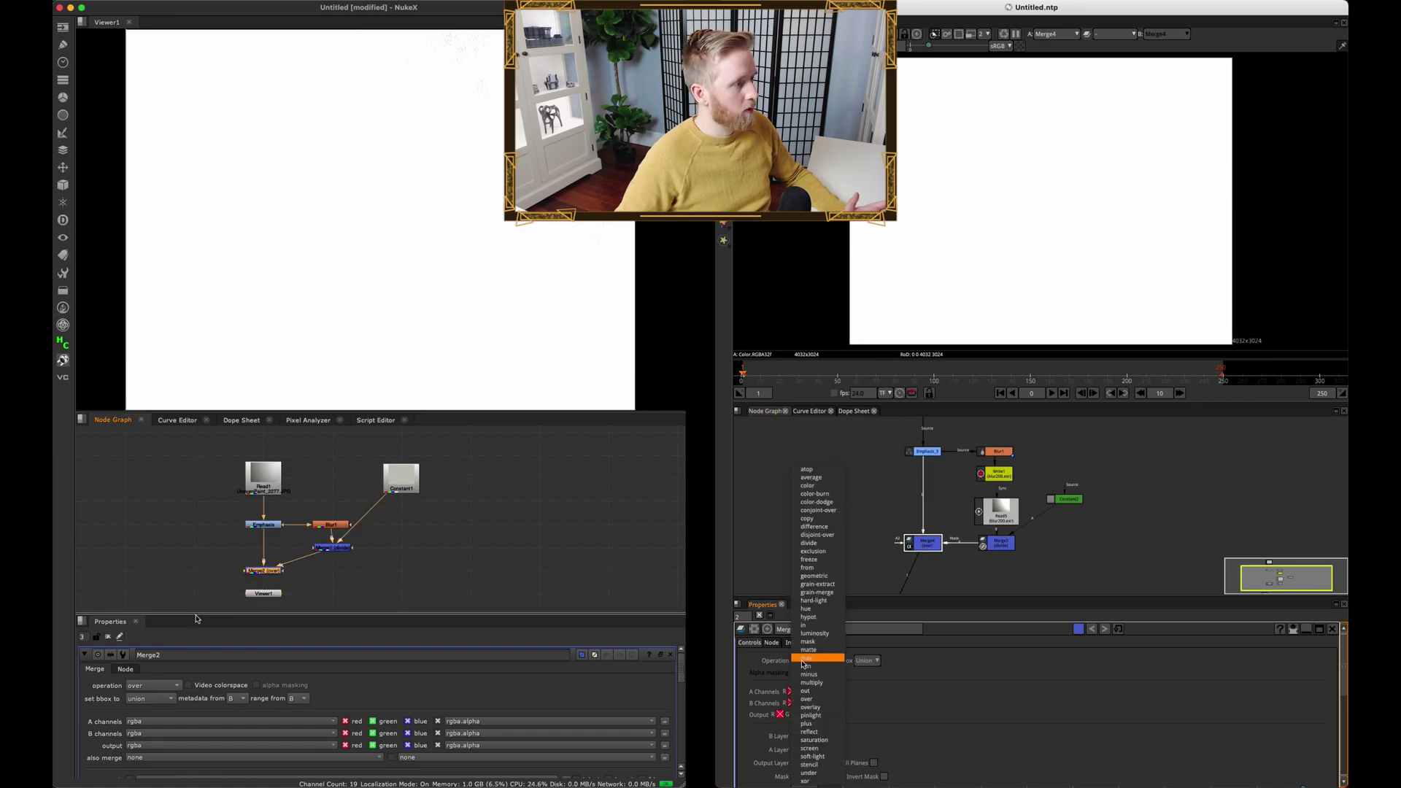
{"action": "left_click", "coordinate": [153, 686]}
{"action": "left_click", "coordinate": [835, 684]}
{"action": "left_click", "coordinate": [168, 663]}
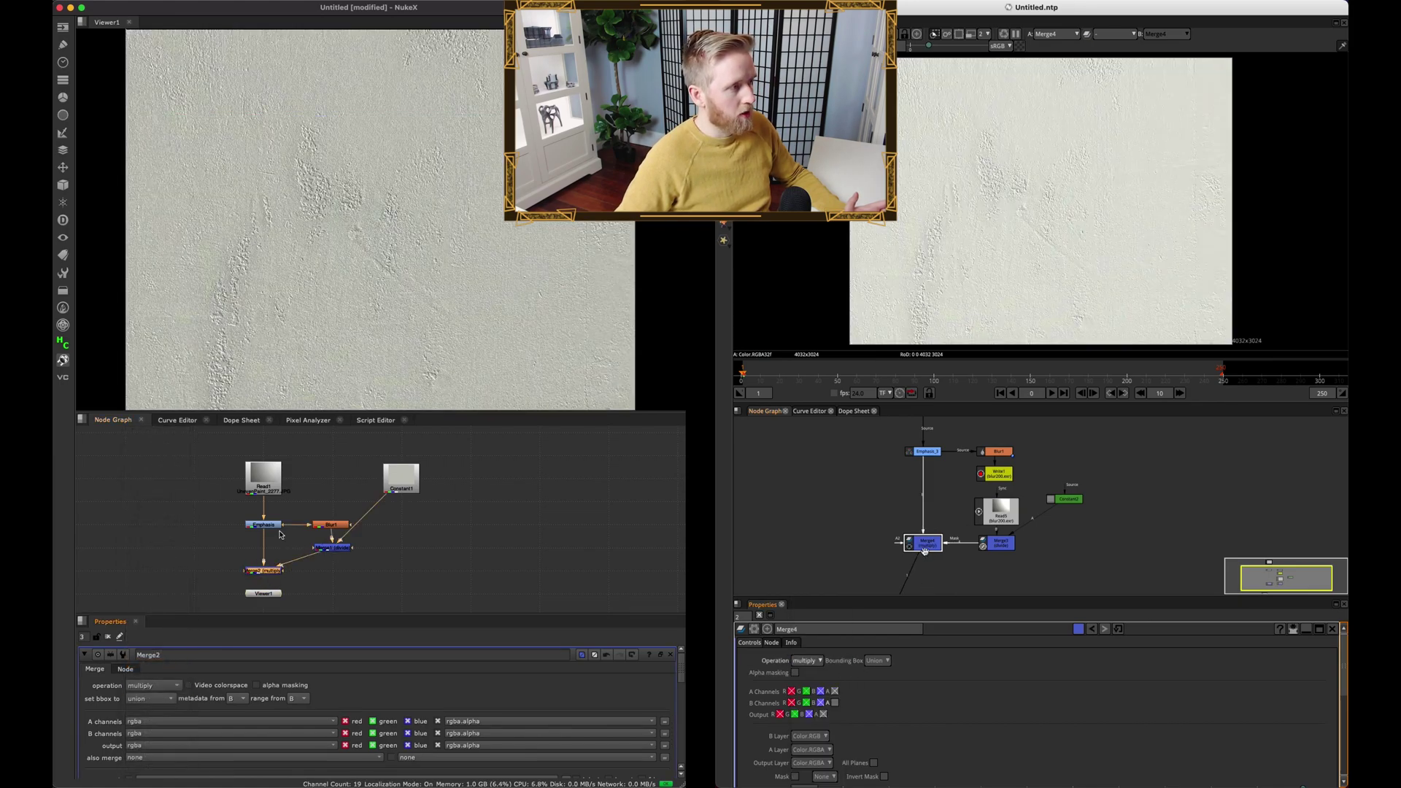
- Compare the blurred gradient with the flattened result in the viewer
{"action": "left_click", "coordinate": [929, 451]}
{"action": "key", "text": "2"}
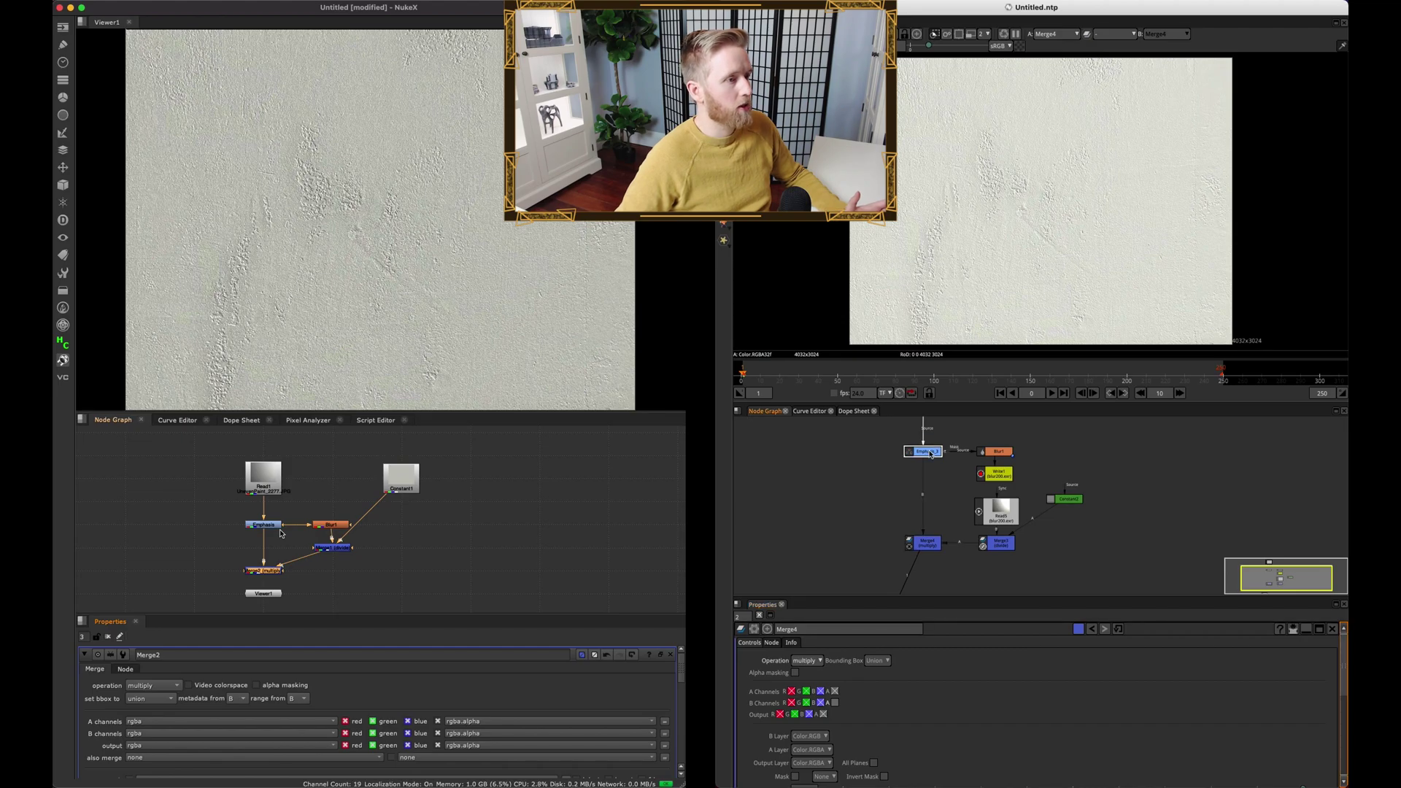
{"action": "left_click", "coordinate": [872, 527]}
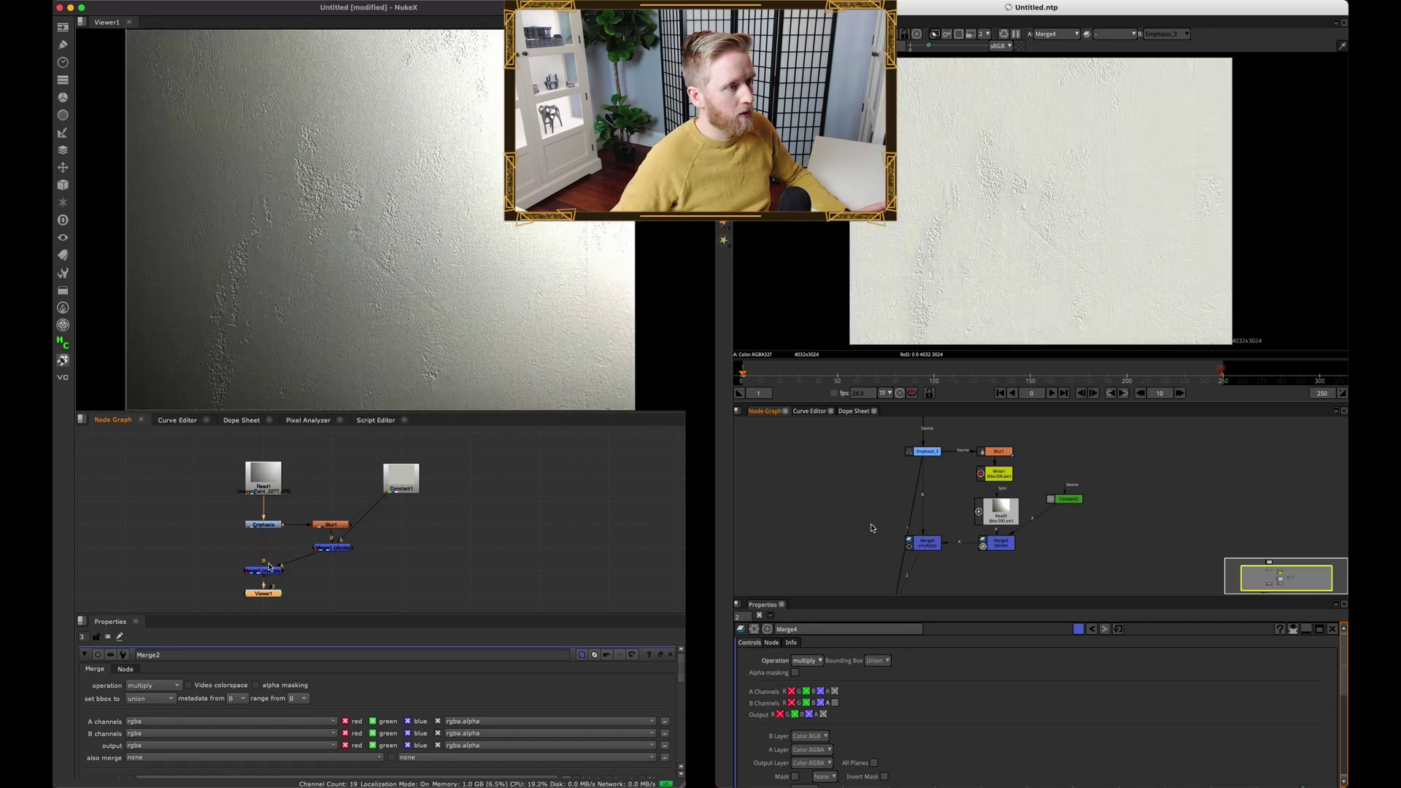
{"action": "left_click", "coordinate": [369, 574]}
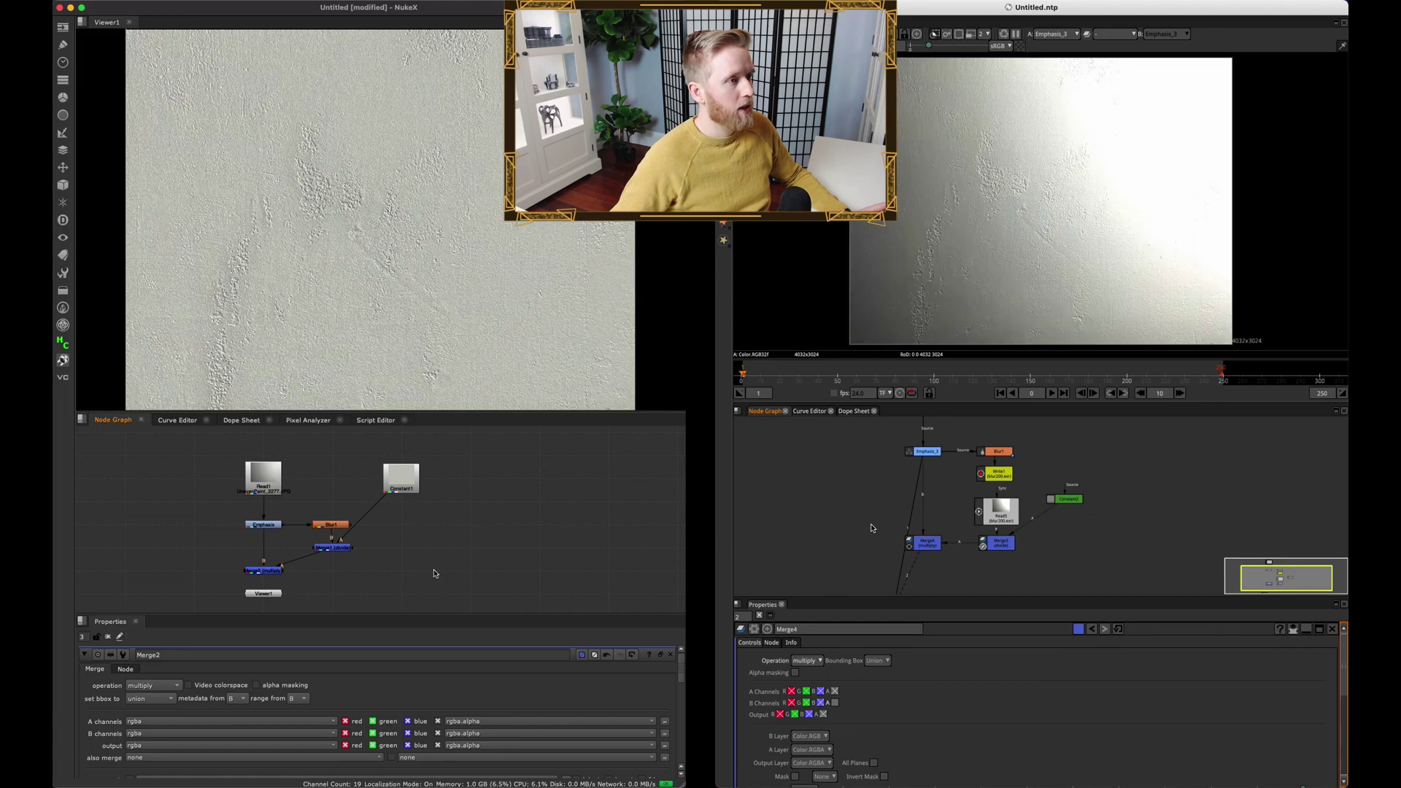
{"action": "key", "text": "ctrl+a"}
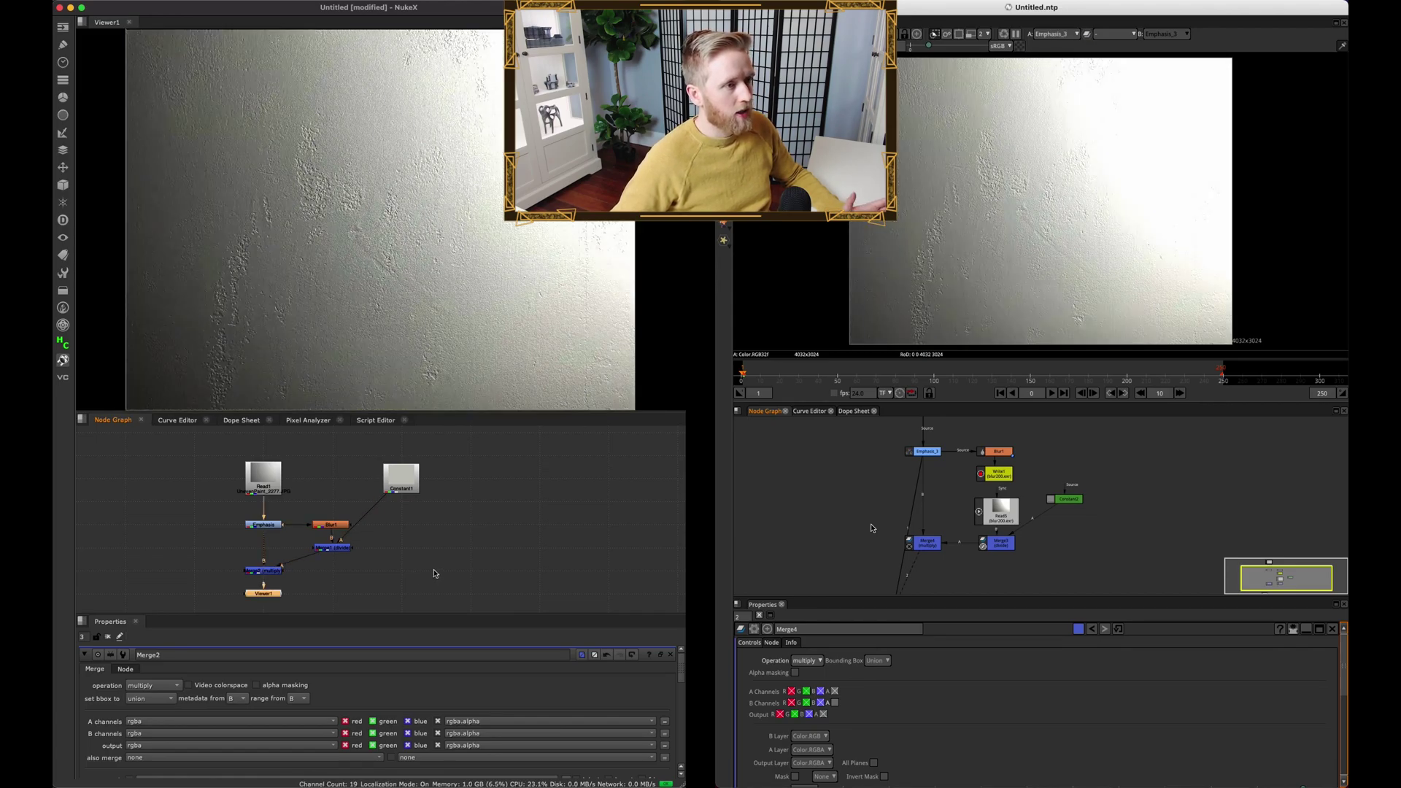
{"action": "left_click", "coordinate": [435, 573]}
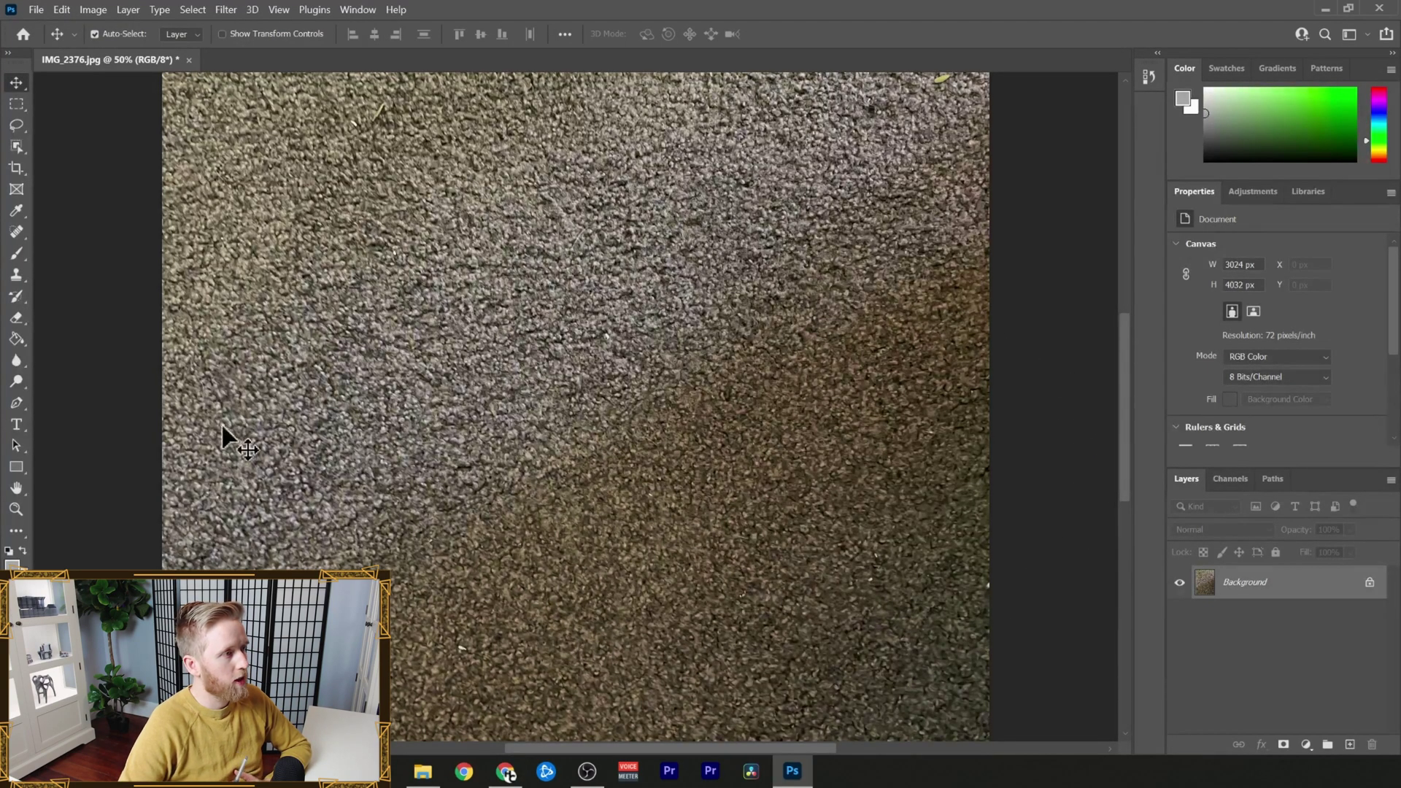
- Add a solid Color Fill layer, hide it, and reopen its colour settings
{"action": "left_click", "coordinate": [1306, 745]}
{"action": "left_click", "coordinate": [1310, 449]}
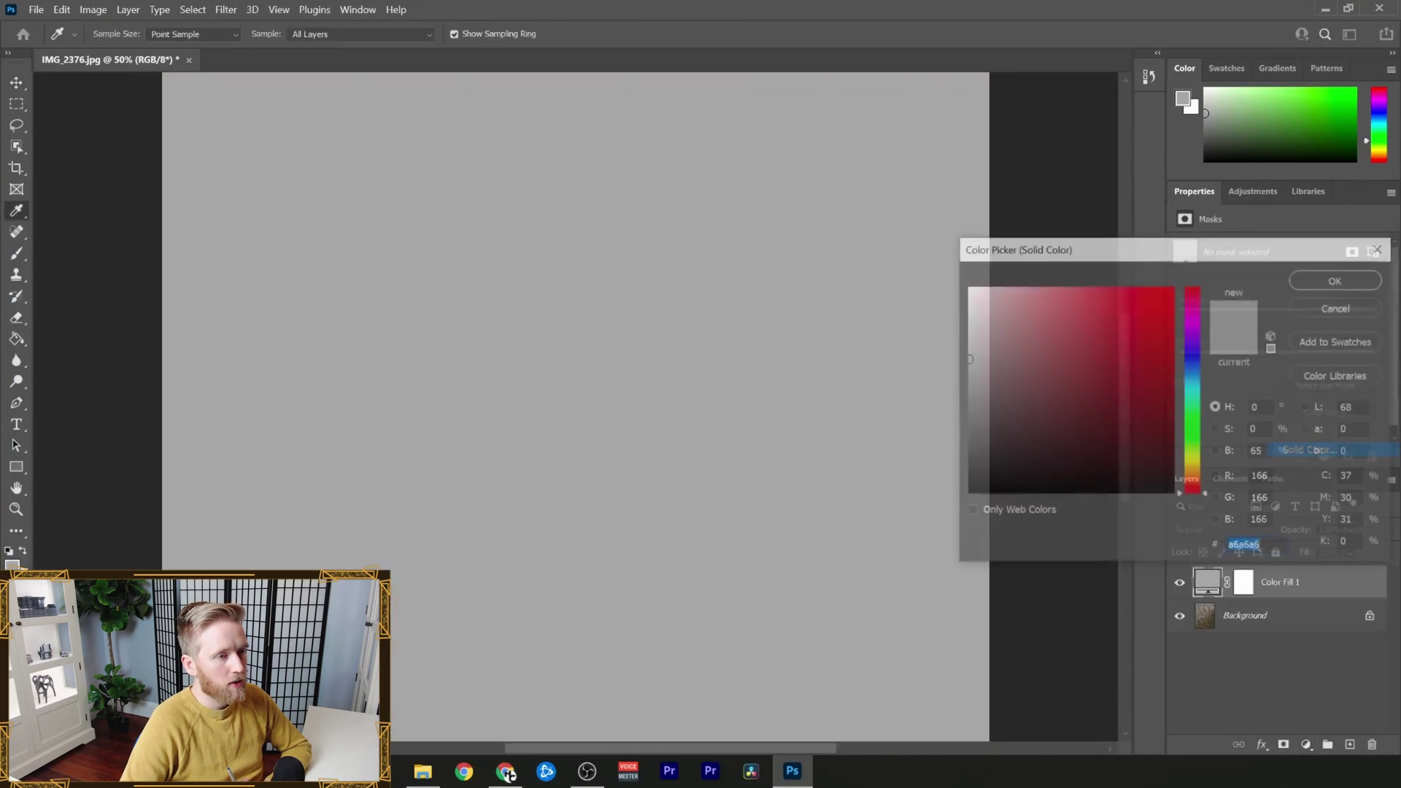
{"action": "left_click", "coordinate": [1307, 280]}
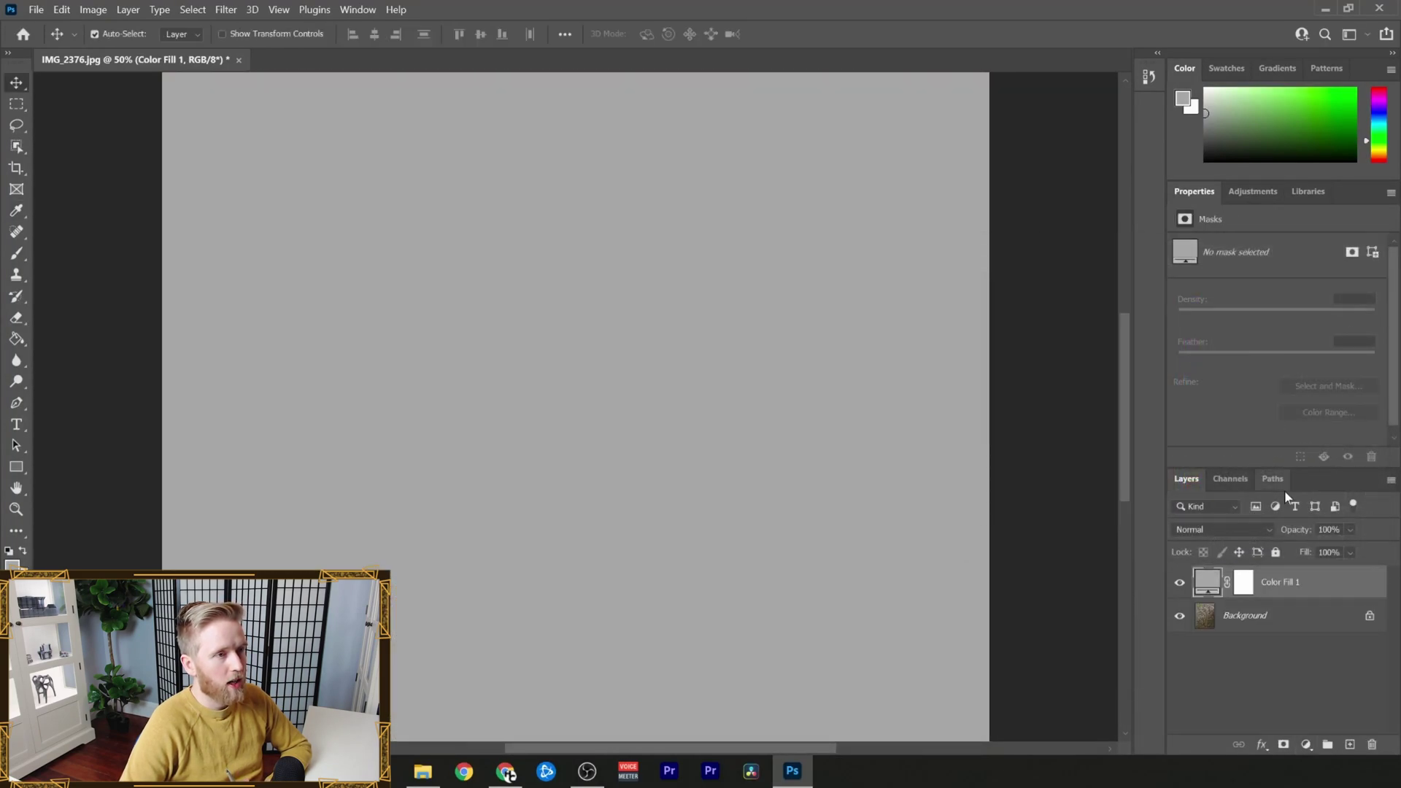
{"action": "left_click", "coordinate": [1179, 581]}
{"action": "double_click", "coordinate": [1207, 582]}
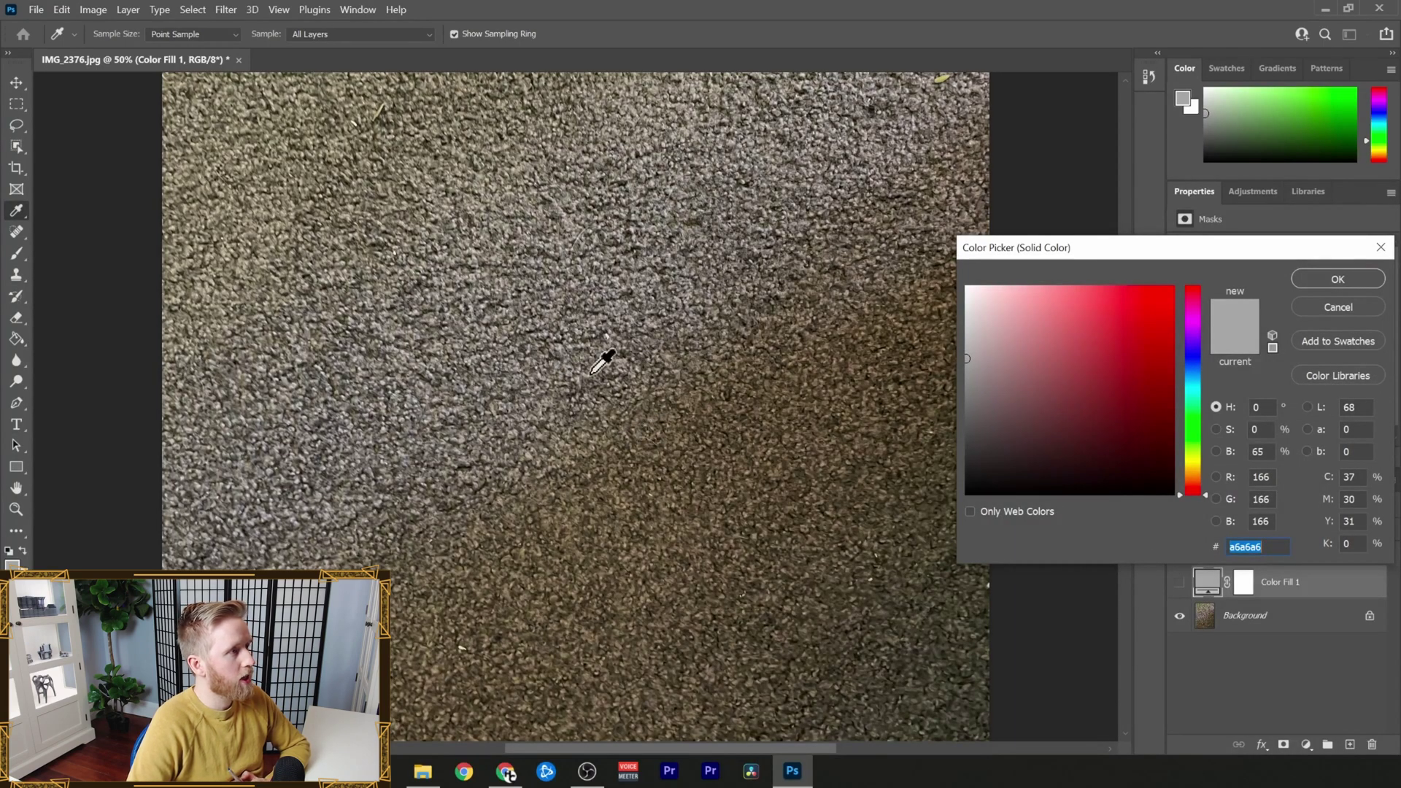
- With 101 by 101 Average sampling, eyedrop the carpet to get 645c4e and confirm
{"action": "left_click", "coordinate": [198, 34]}
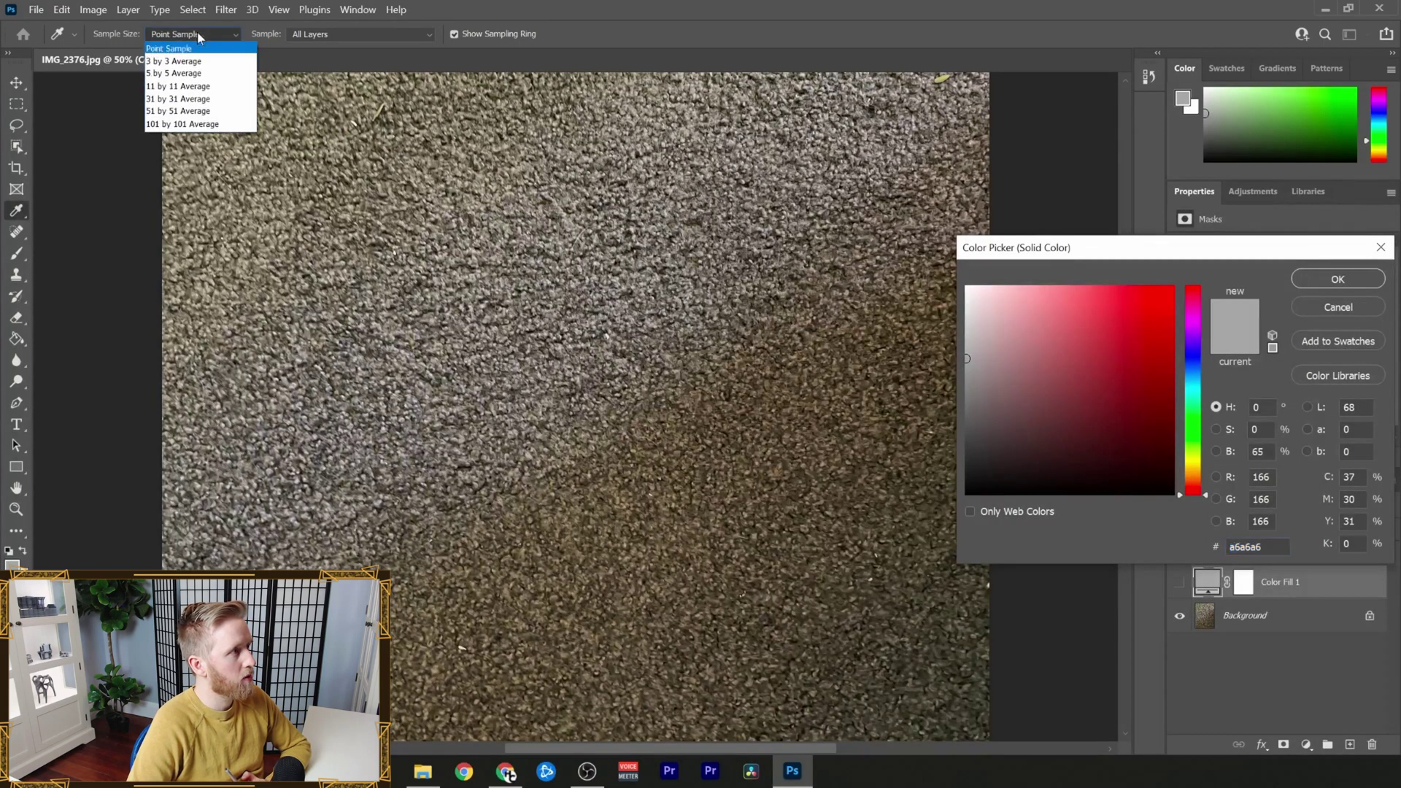
{"action": "left_click", "coordinate": [245, 126]}
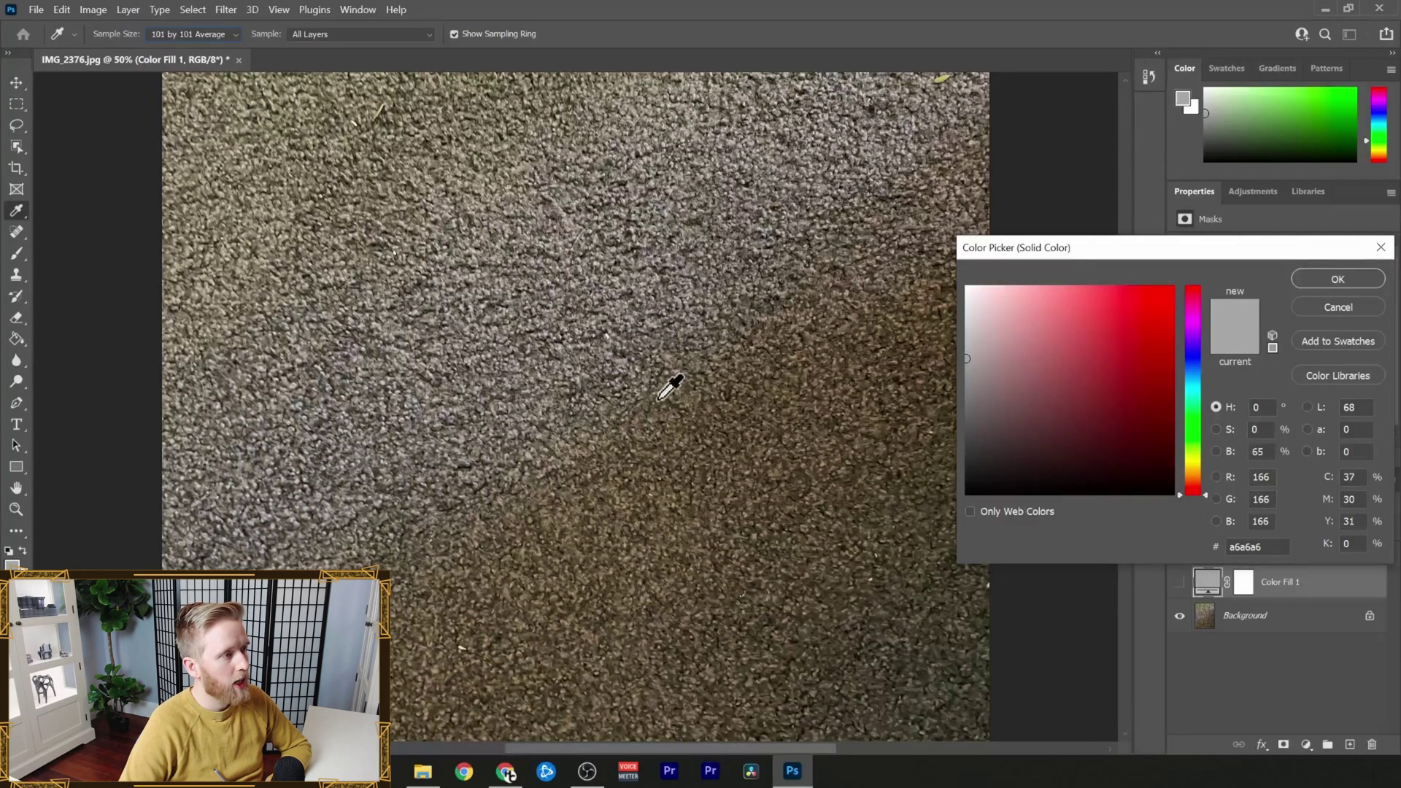
{"action": "left_click_drag", "start_coordinate": [659, 399], "coordinate": [623, 388]}
{"action": "left_click", "coordinate": [773, 419]}
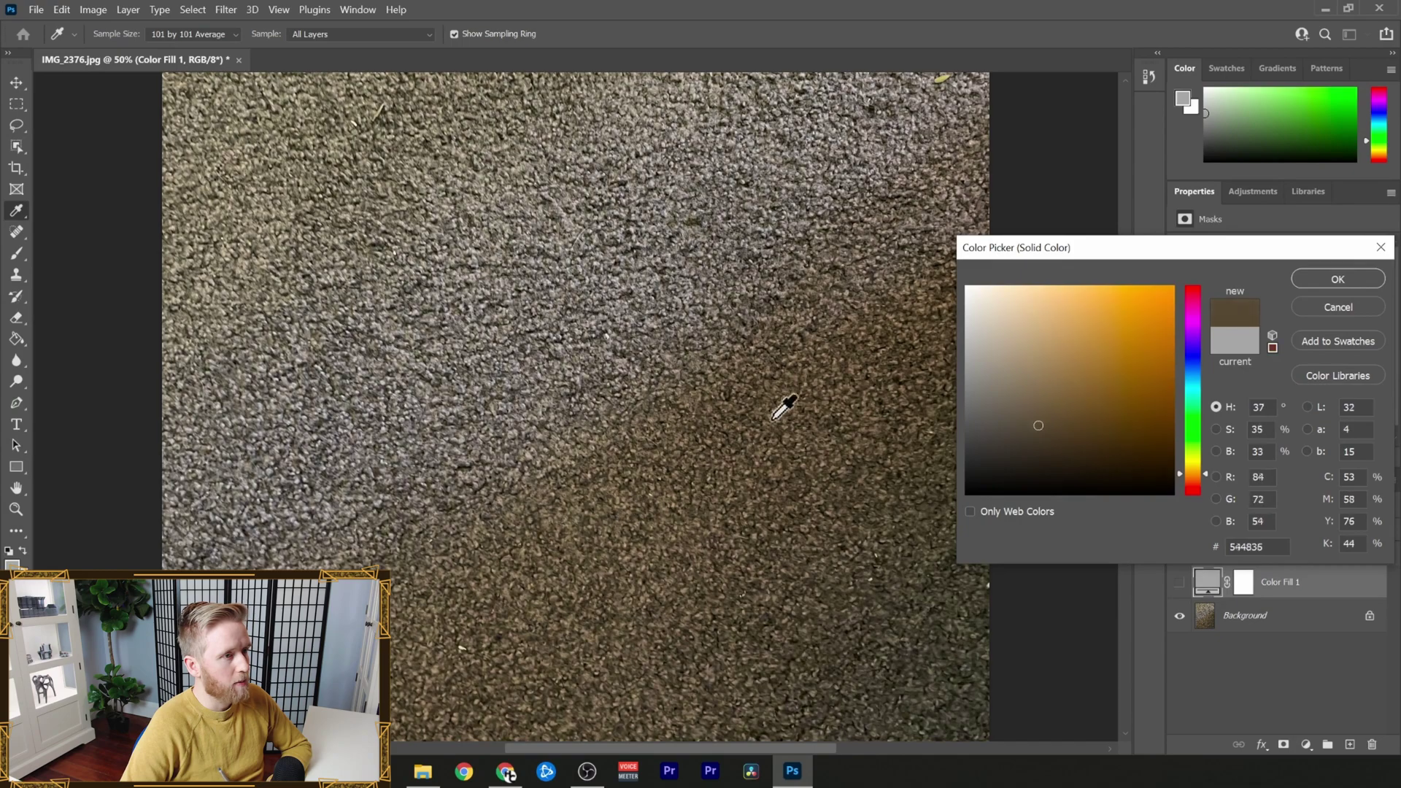
{"action": "left_click_drag", "start_coordinate": [774, 419], "coordinate": [649, 385]}
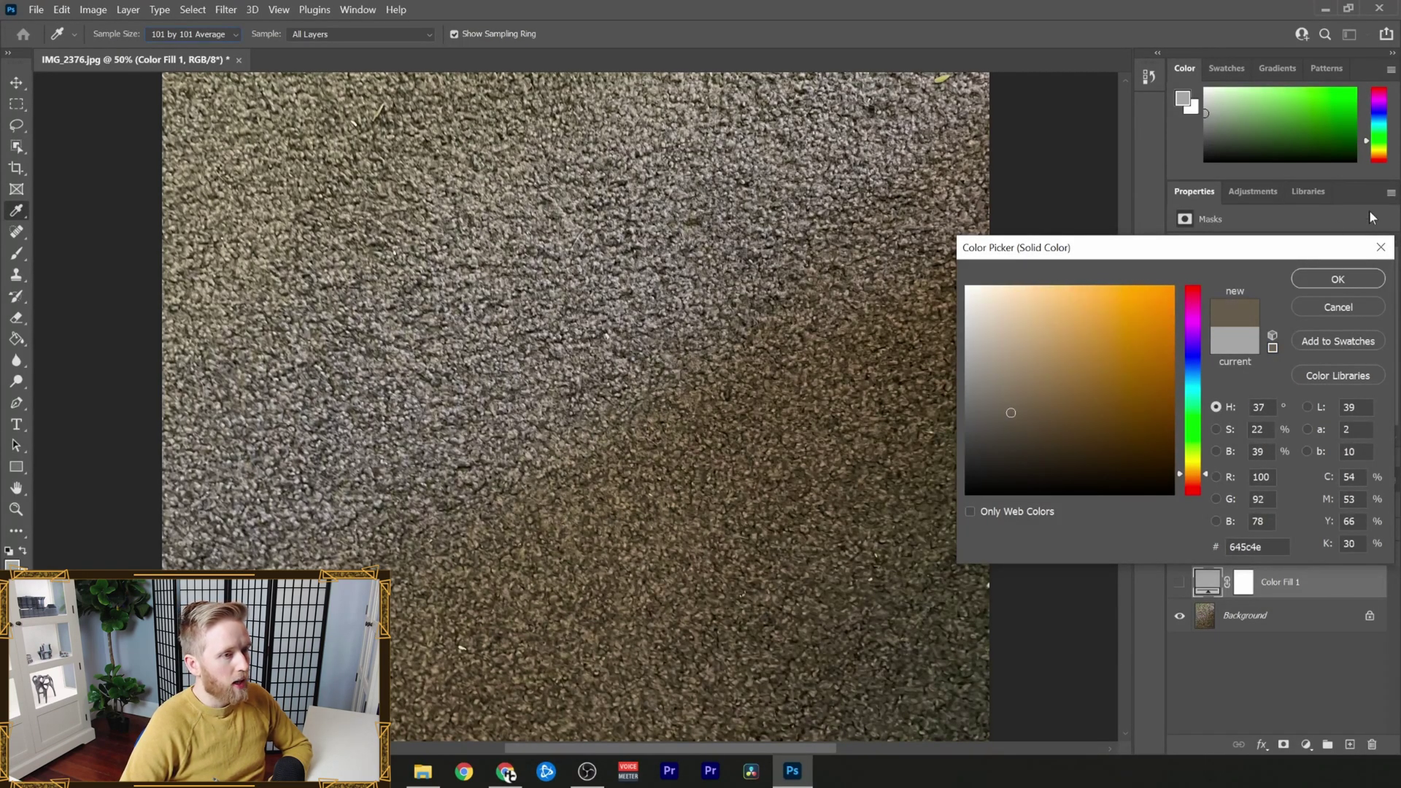
{"action": "left_click", "coordinate": [1337, 280]}
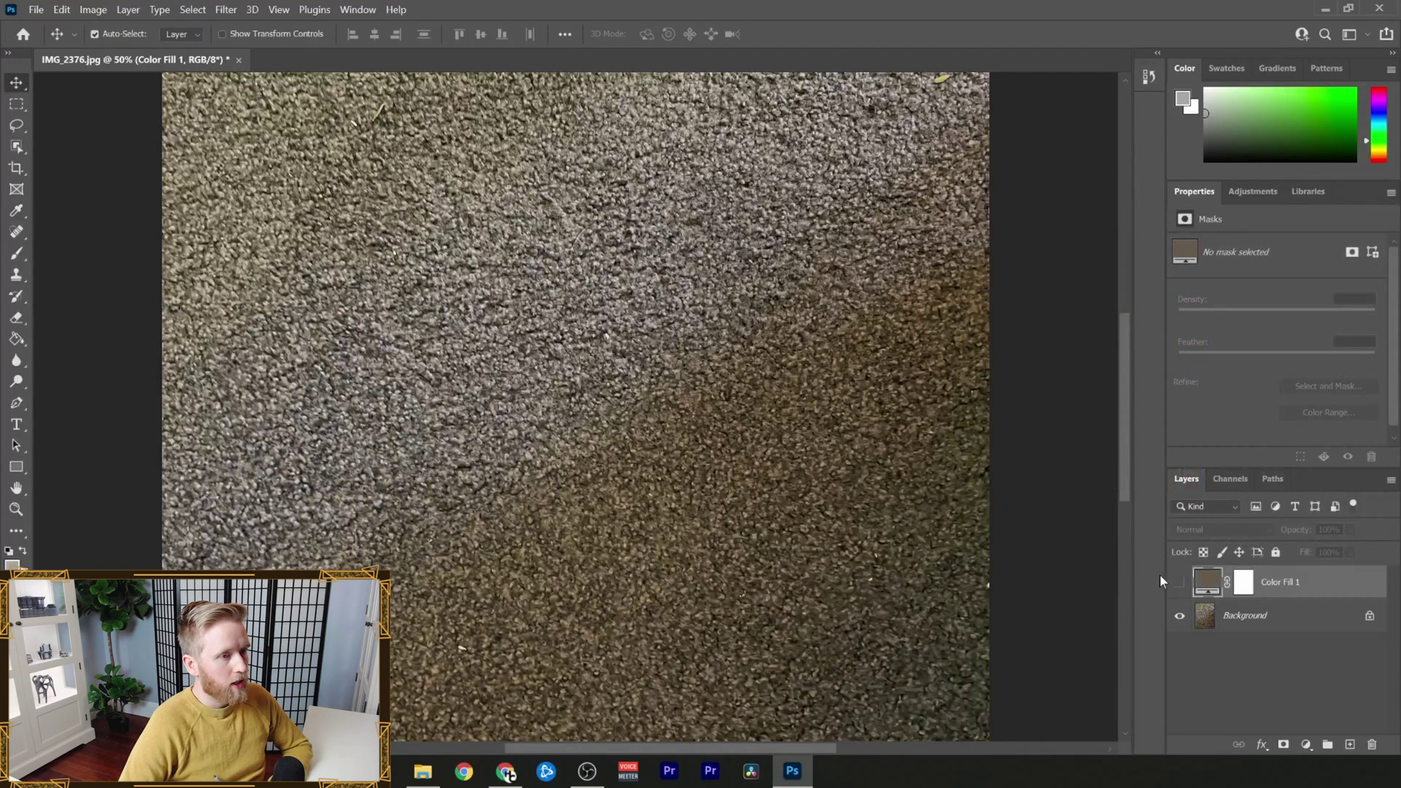
- Duplicate Background, place the copy above Color Fill 1, and set it to Divide blending
{"action": "left_click", "coordinate": [1180, 583]}
{"action": "left_click", "coordinate": [1180, 582]}
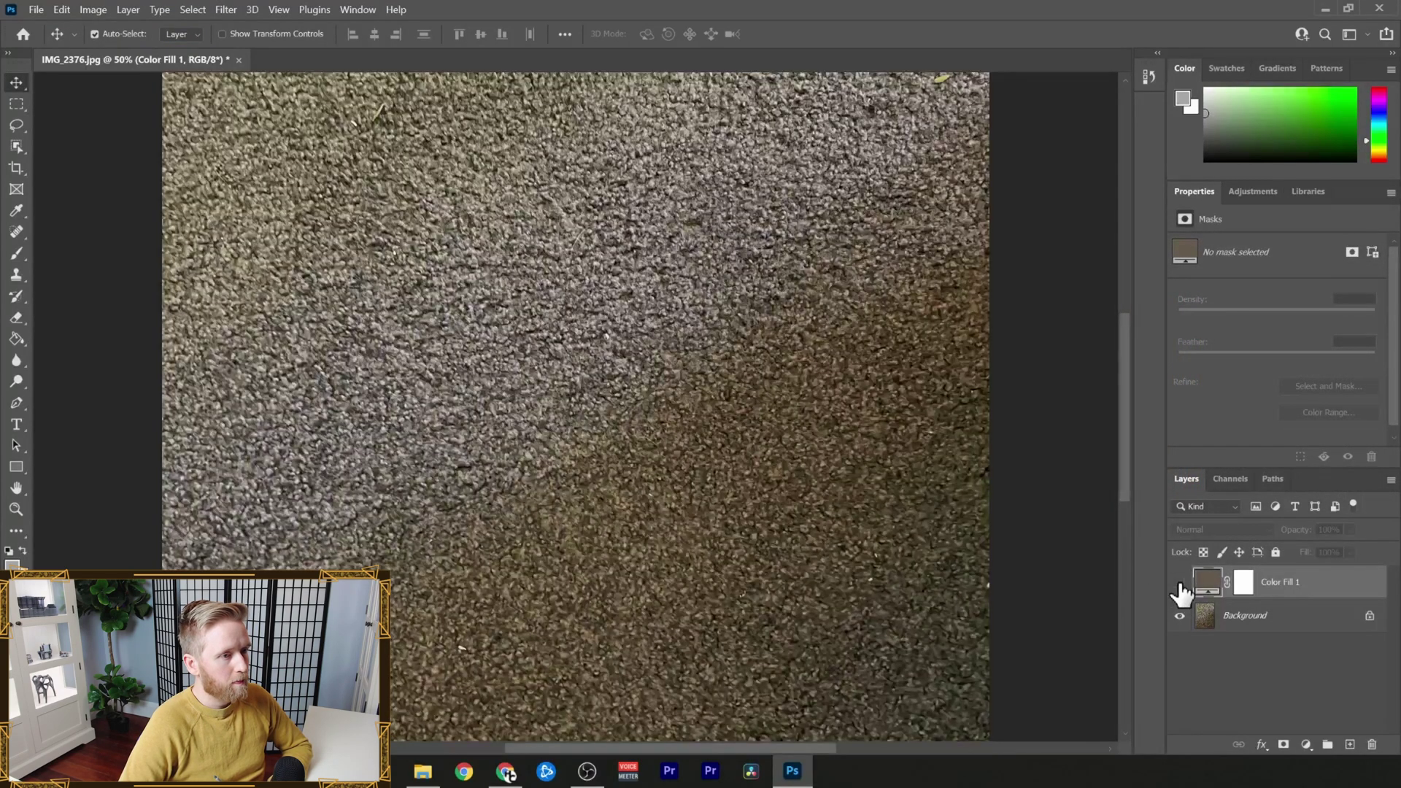
{"action": "left_click", "coordinate": [1180, 584]}
{"action": "left_click", "coordinate": [1296, 616]}
{"action": "right_click", "coordinate": [1294, 613]}
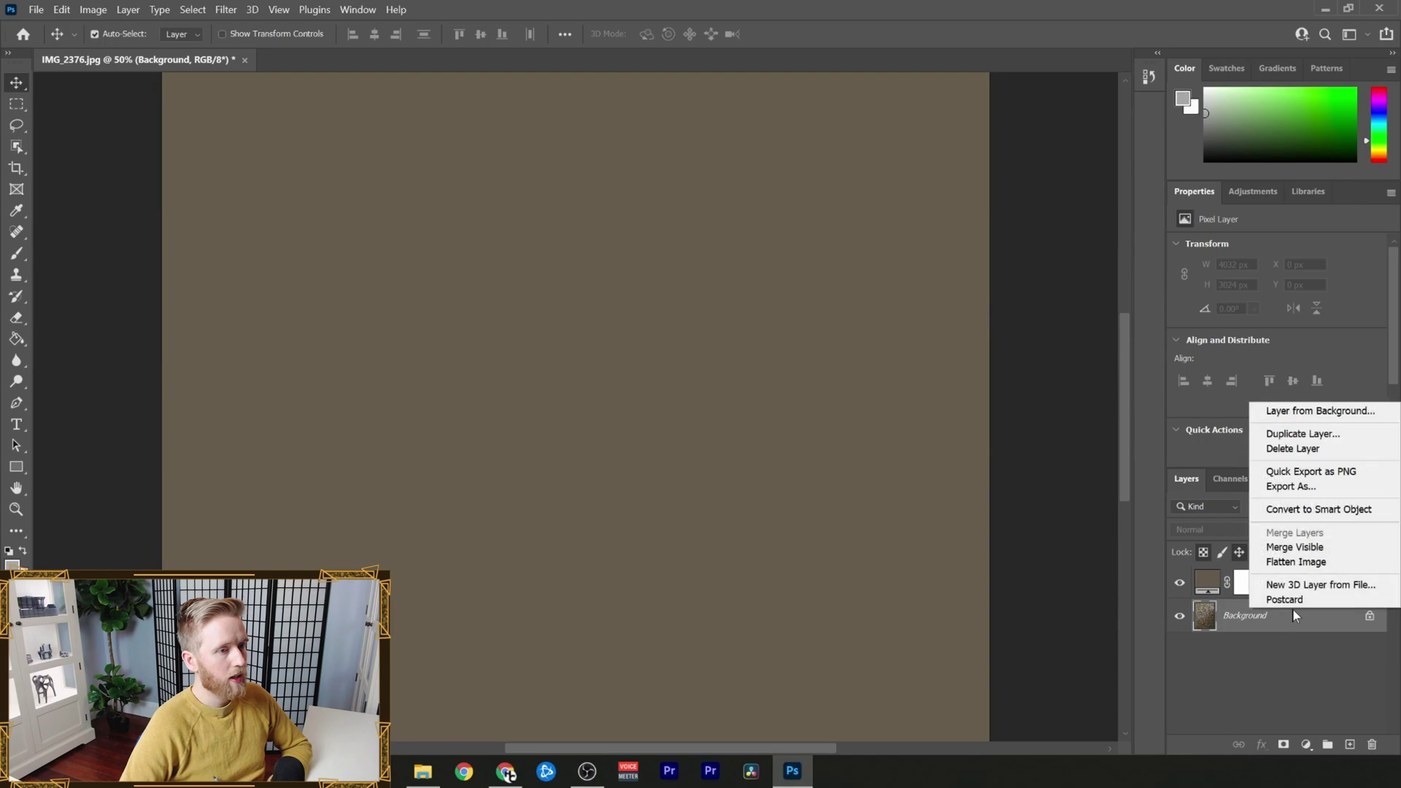
{"action": "left_click", "coordinate": [1303, 433]}
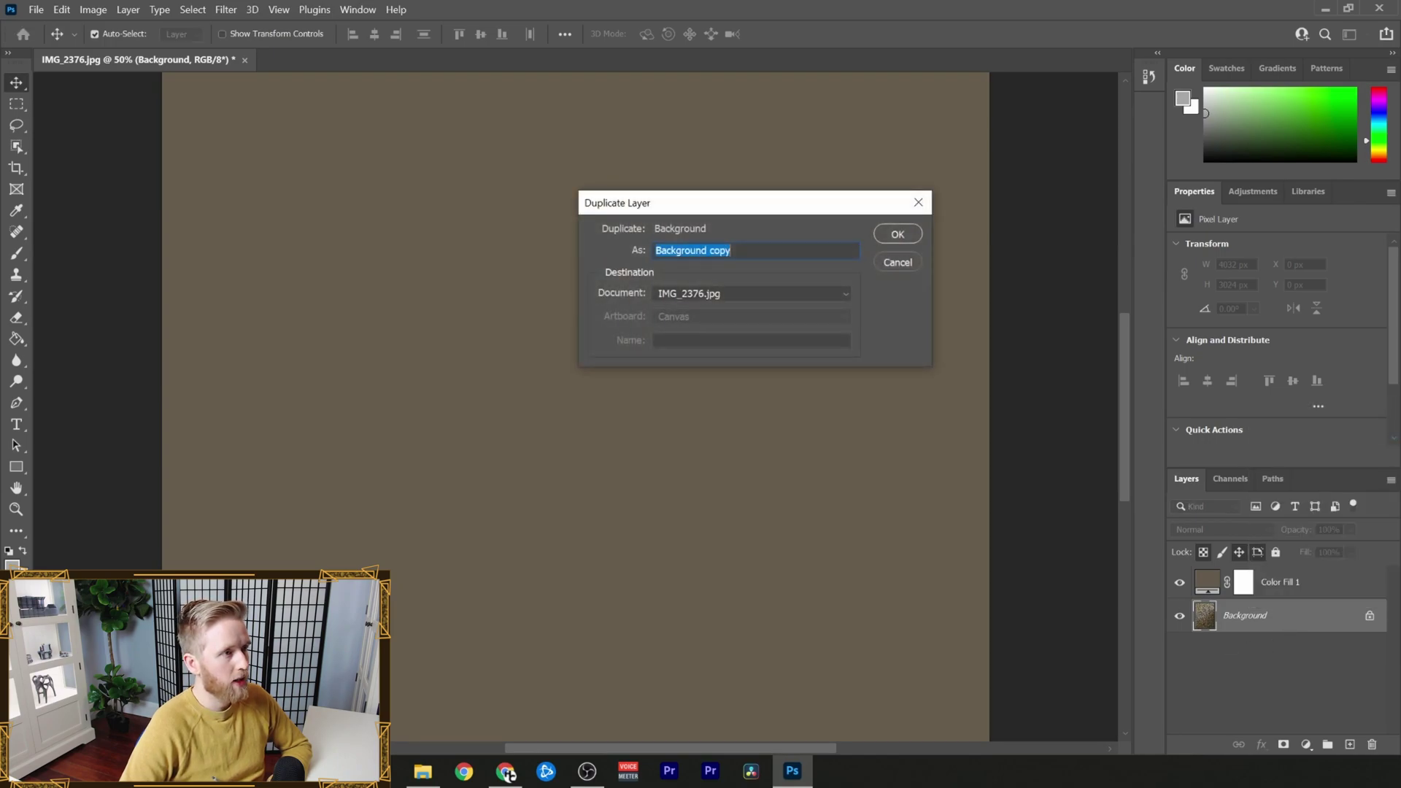
{"action": "left_click", "coordinate": [899, 233]}
{"action": "left_click_drag", "start_coordinate": [1288, 627], "coordinate": [1286, 587]}
{"action": "left_click", "coordinate": [1241, 529]}
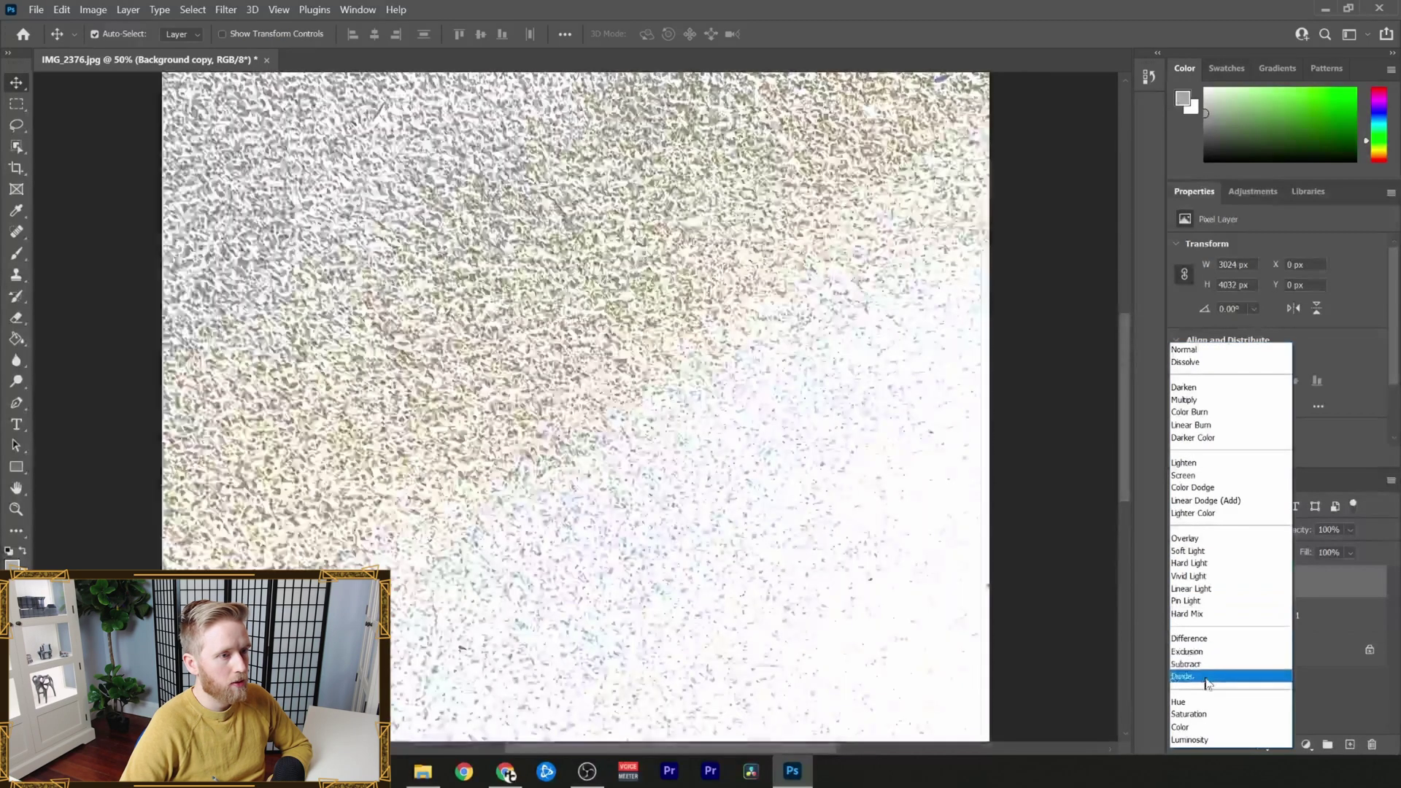
{"action": "left_click", "coordinate": [1205, 677]}
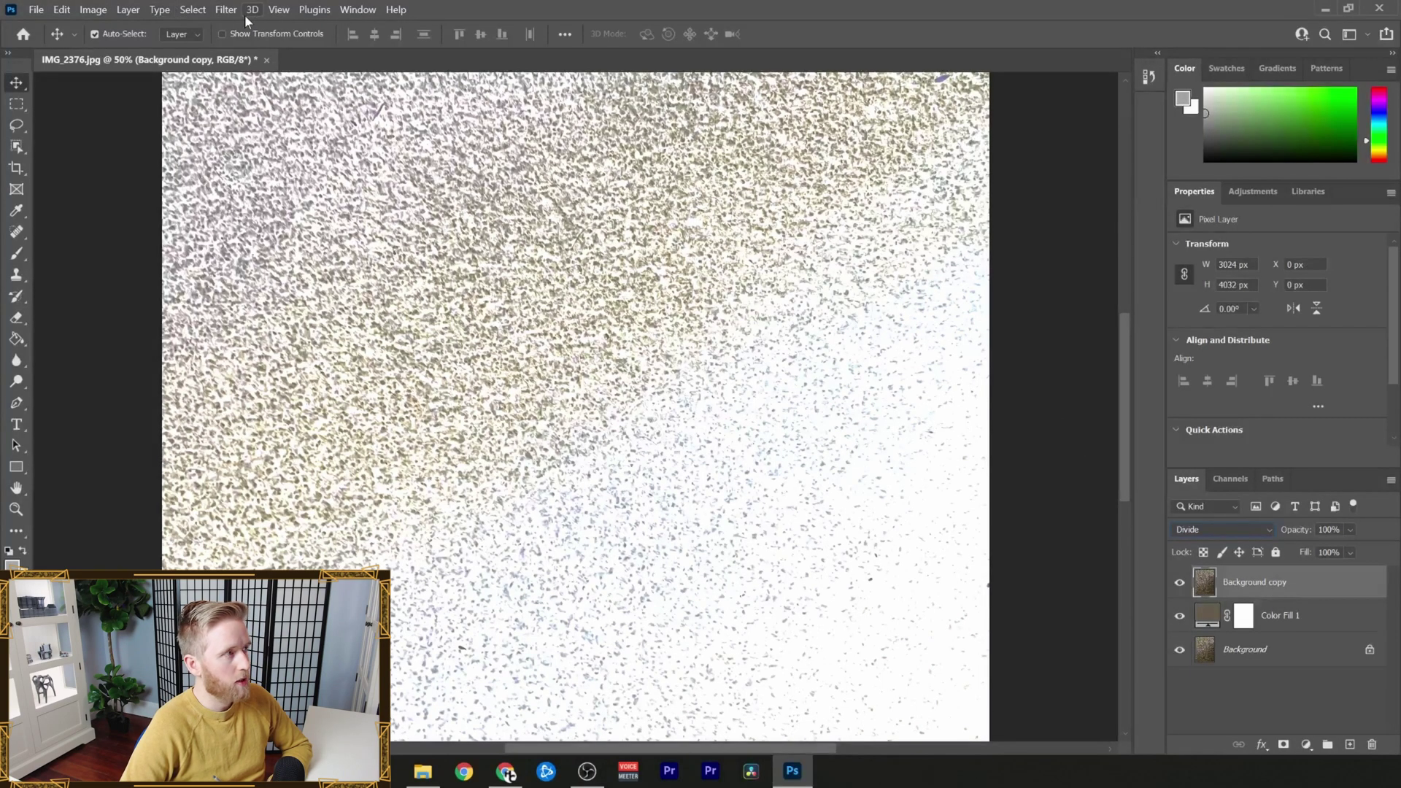
- Set up a Gaussian Blur with a 107.1-pixel radius on Background copy
{"action": "left_click", "coordinate": [226, 9]}
{"action": "mouse_move", "coordinate": [284, 207]}
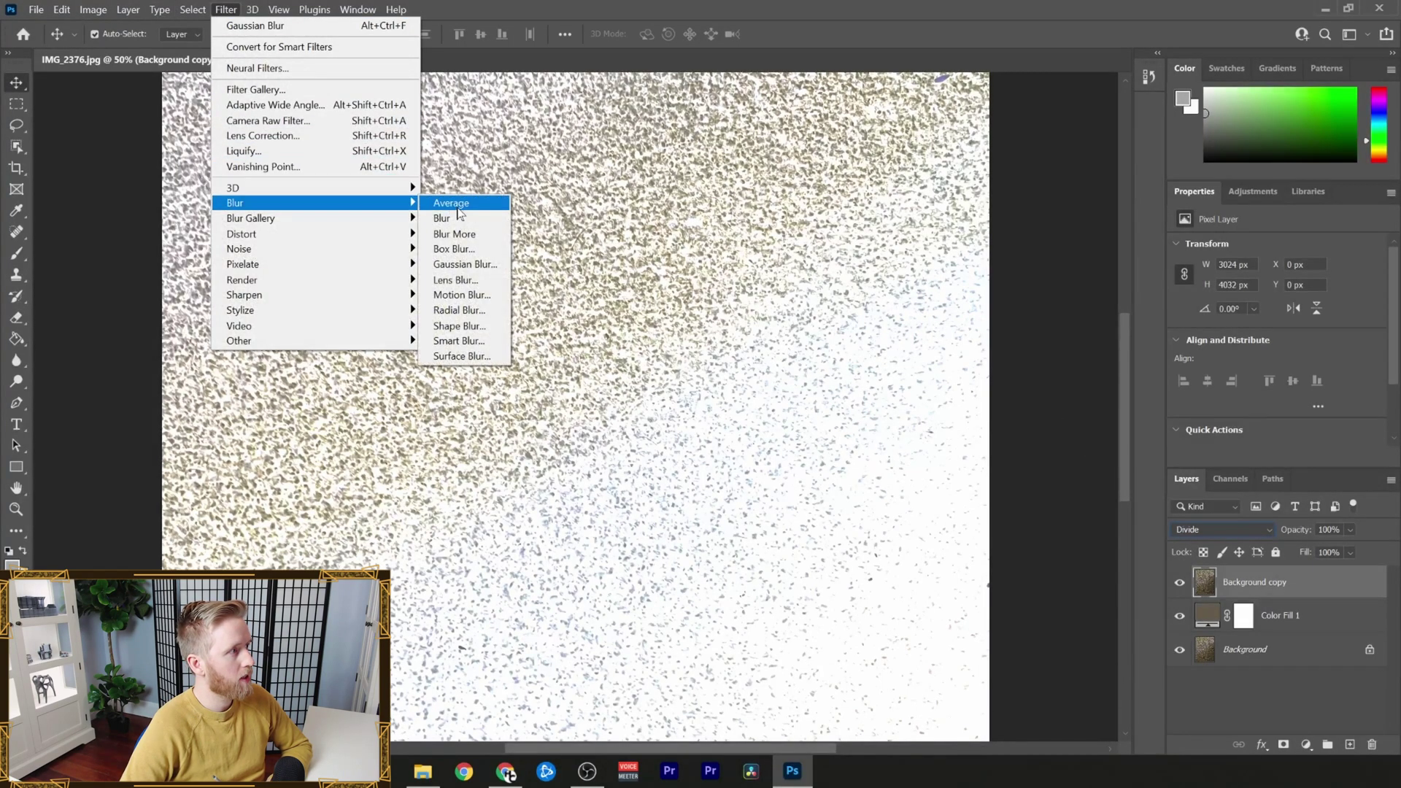
{"action": "left_click", "coordinate": [465, 264]}
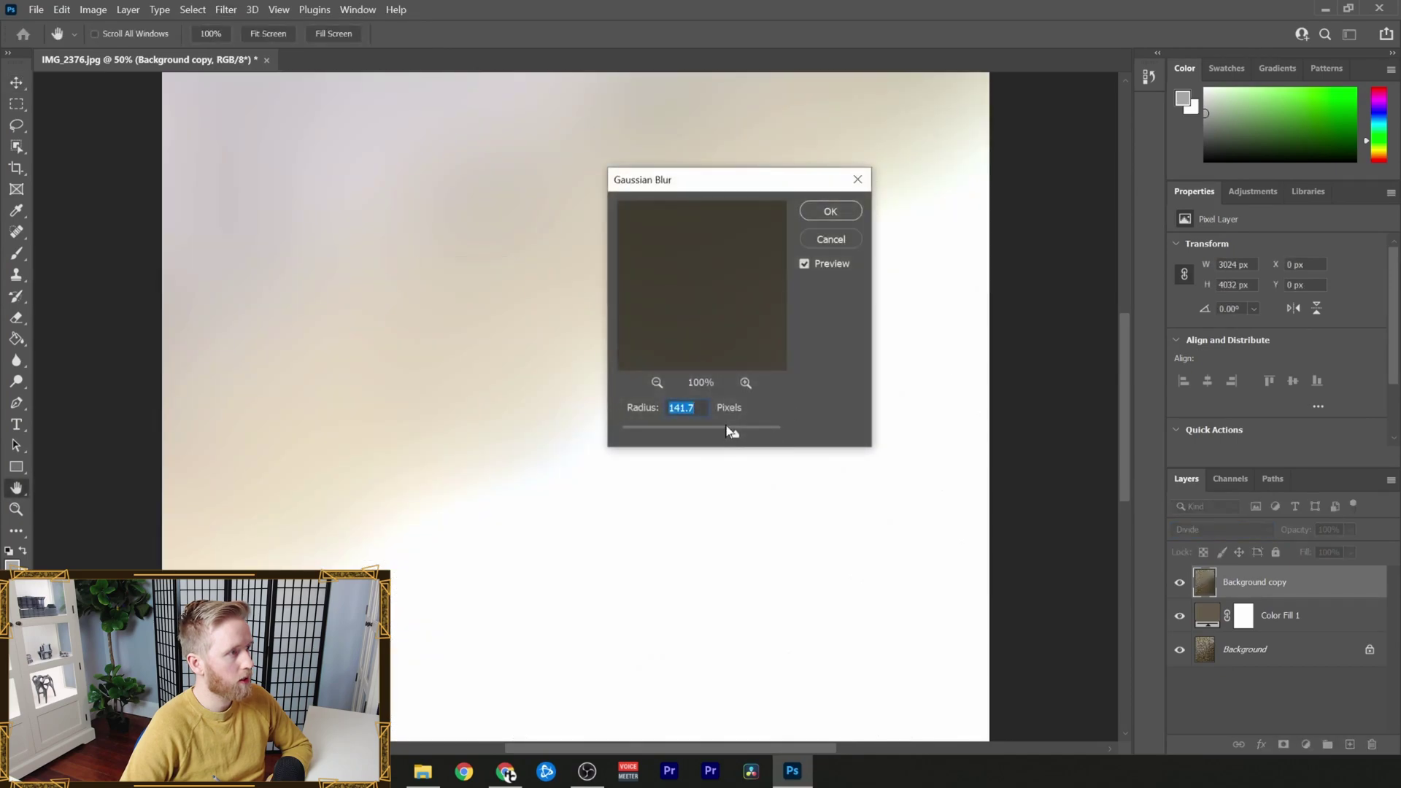
{"action": "mouse_move", "coordinate": [743, 436]}
{"action": "left_mouse_down"}
{"action": "mouse_move", "coordinate": [724, 429]}
{"action": "mouse_move", "coordinate": [741, 437]}
{"action": "mouse_move", "coordinate": [727, 440]}
{"action": "left_mouse_up"}
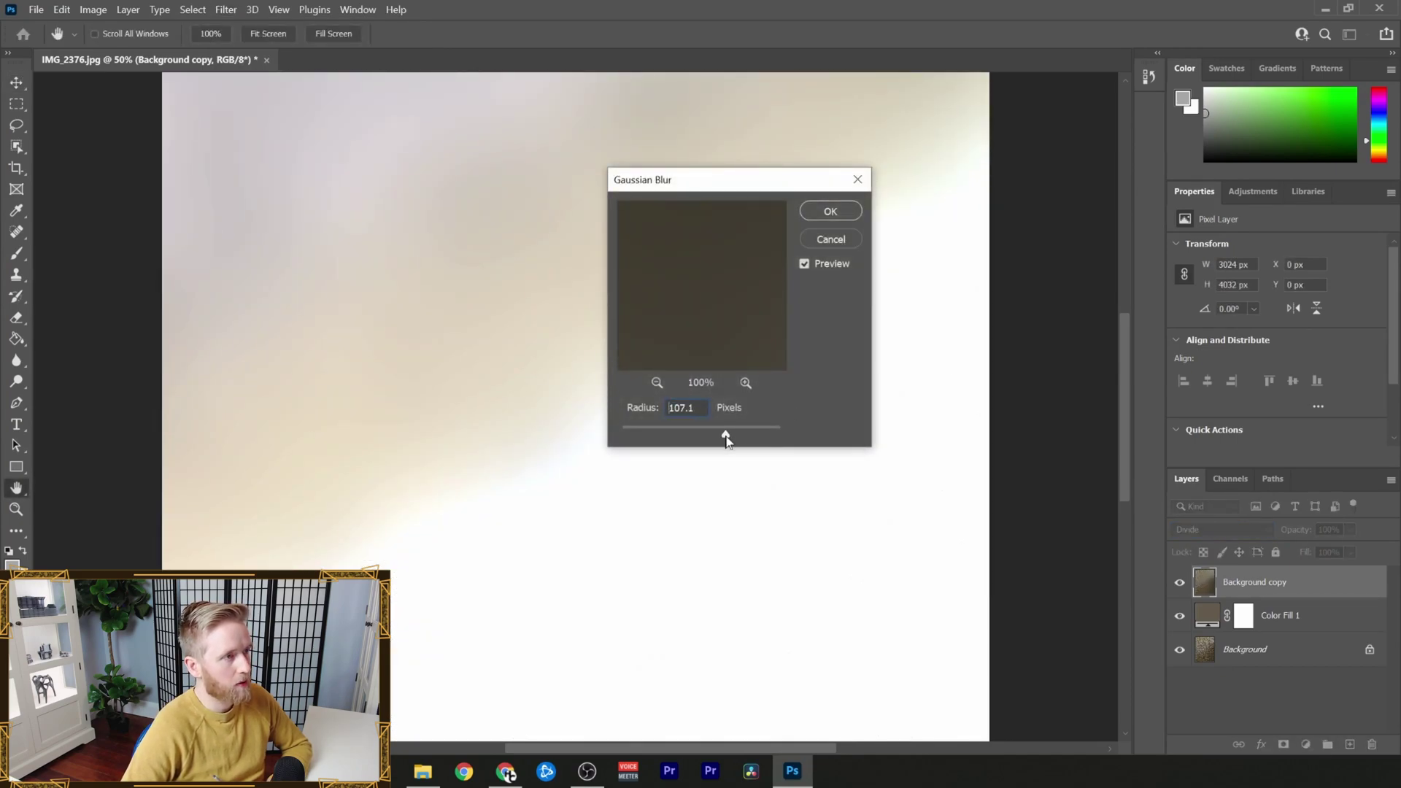
- Apply the 107.1-pixel blur and put a Background copy 2 on top with Multiply blending
{"action": "left_click", "coordinate": [830, 212]}
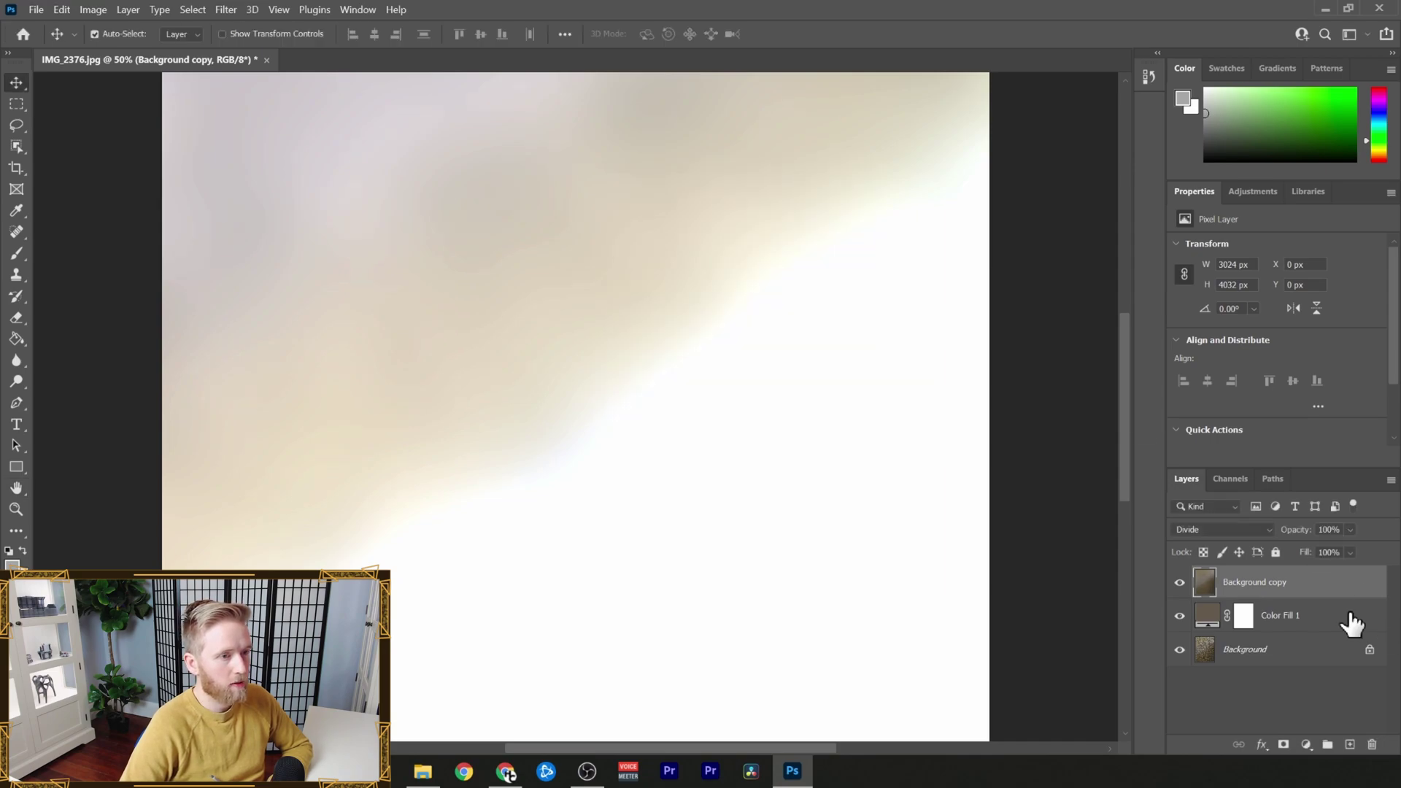
{"action": "right_click", "coordinate": [1274, 651]}
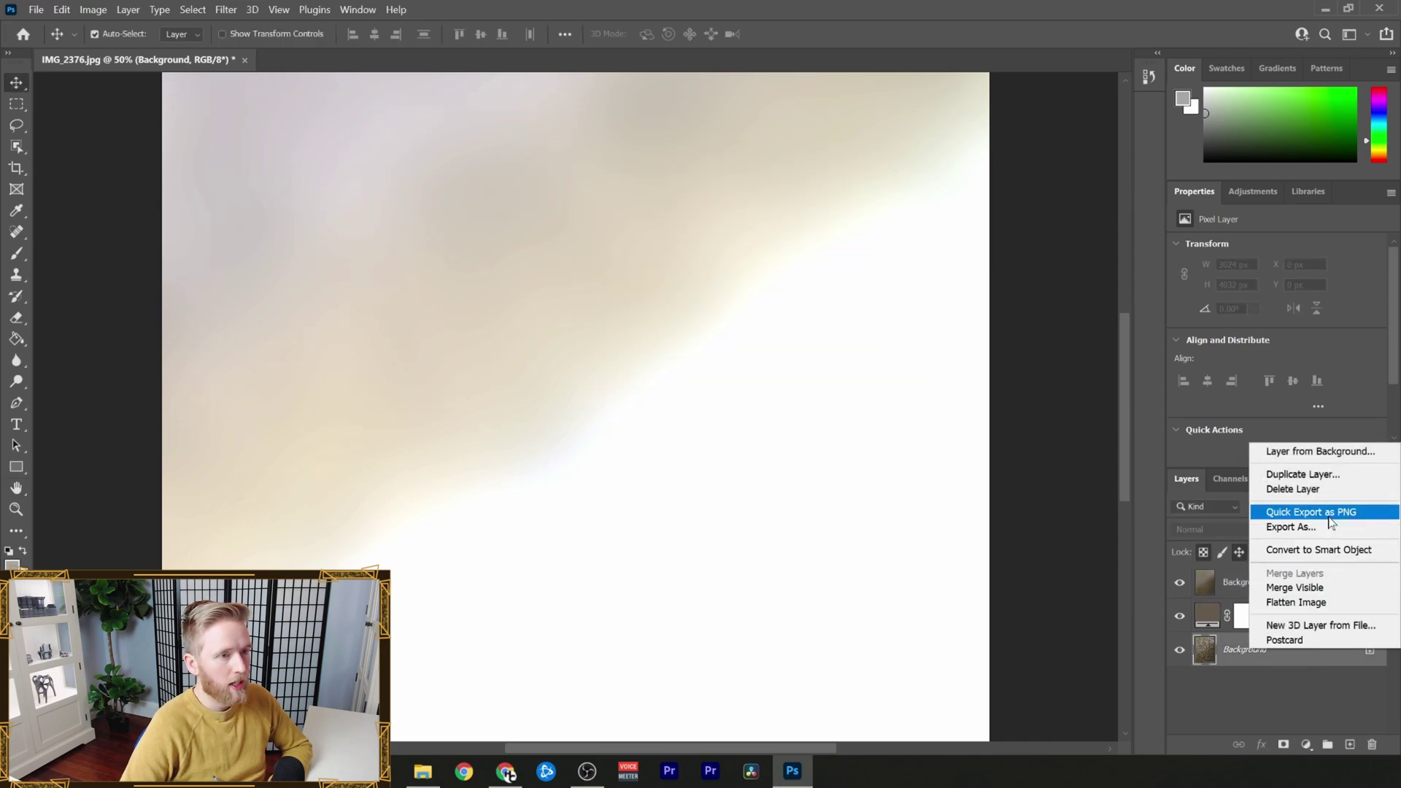
{"action": "left_click", "coordinate": [1306, 474]}
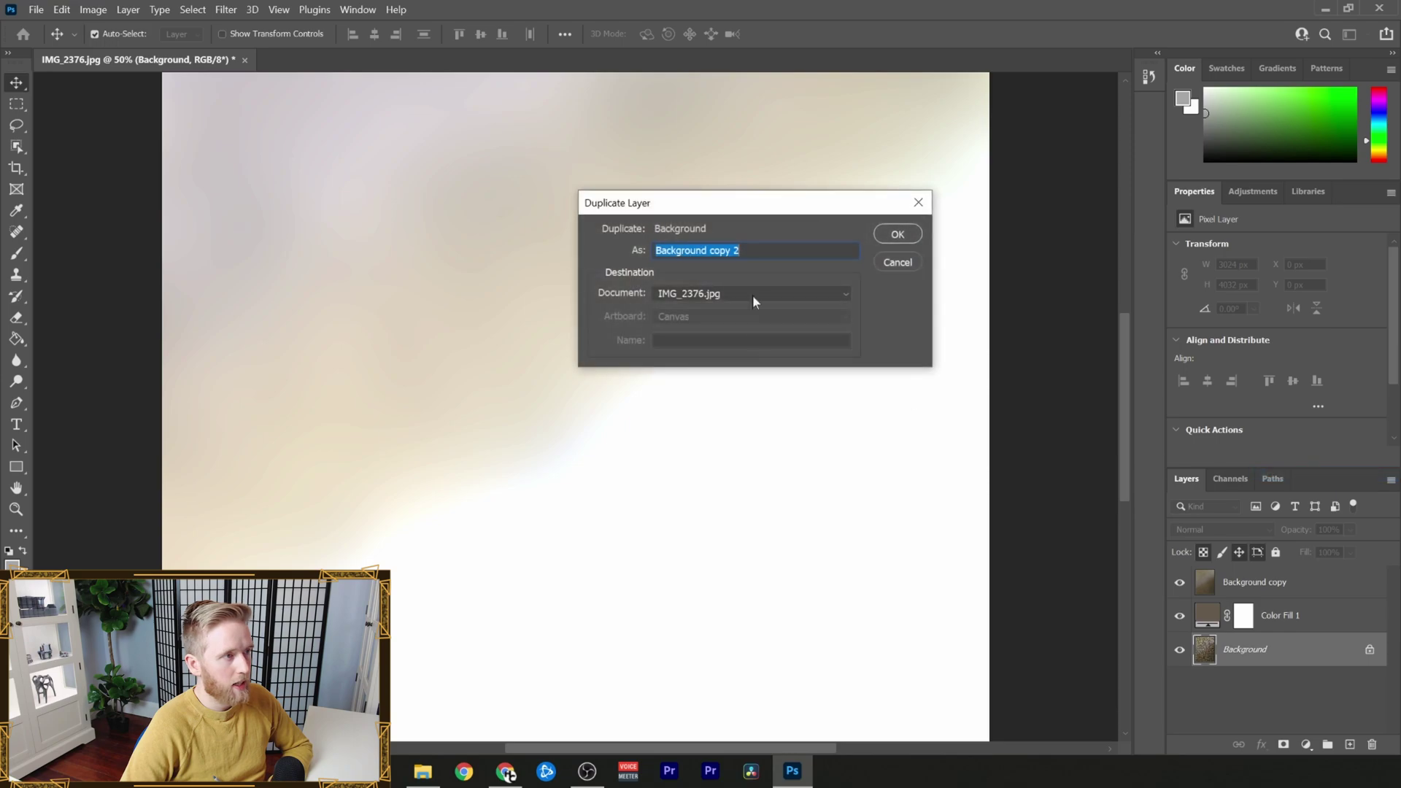
{"action": "left_click", "coordinate": [898, 234]}
{"action": "left_click_drag", "start_coordinate": [1283, 662], "coordinate": [1272, 580]}
{"action": "left_click", "coordinate": [1245, 529]}
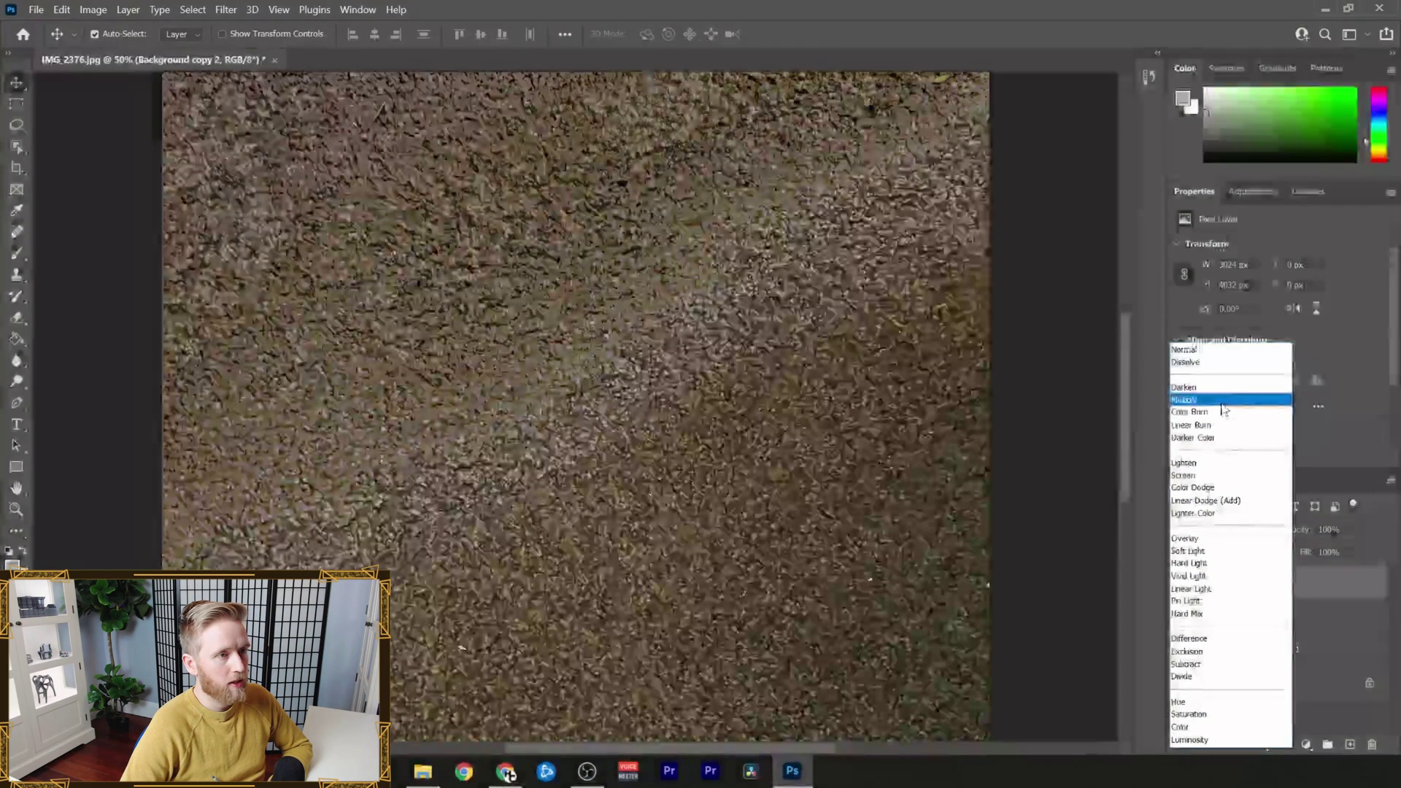
{"action": "left_click", "coordinate": [1223, 405]}
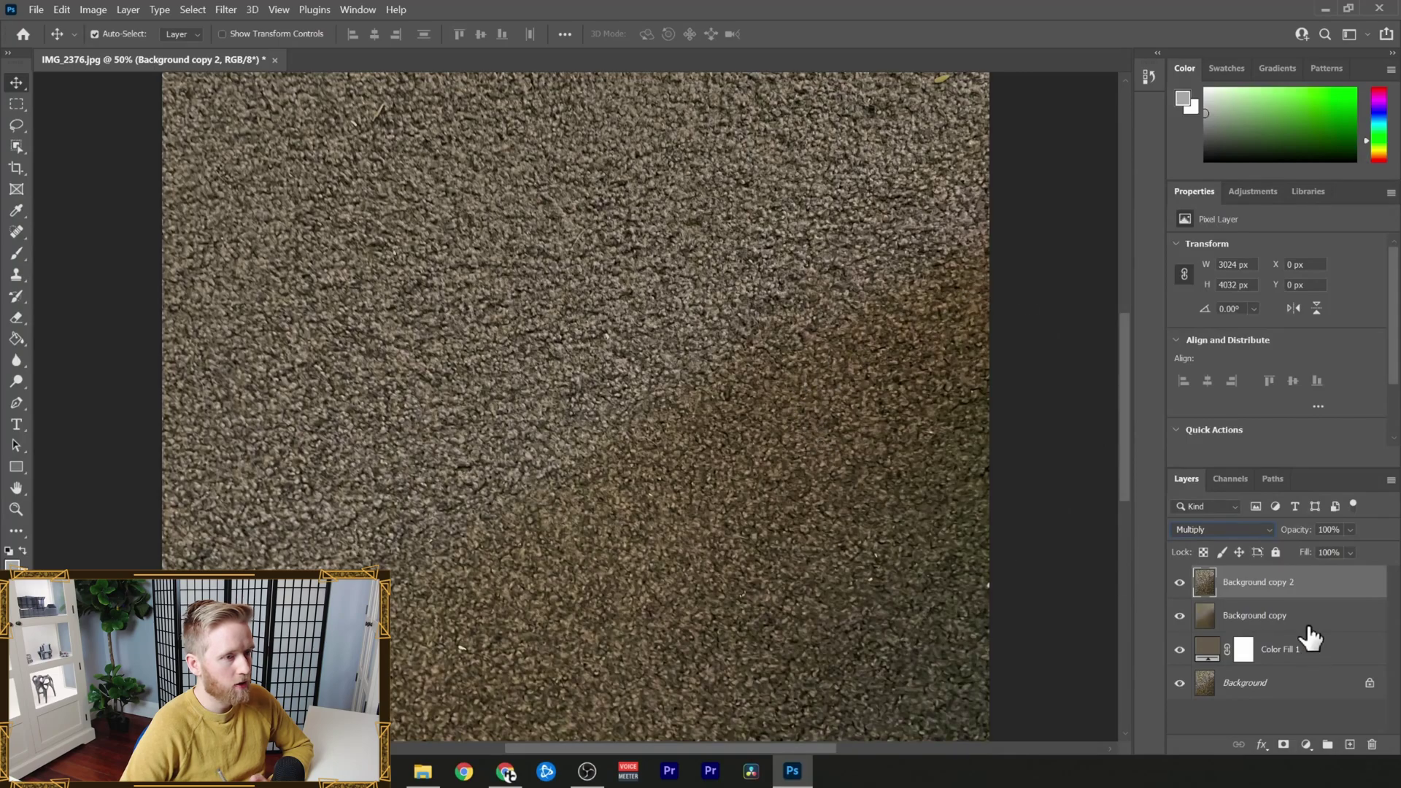
{"action": "left_click", "coordinate": [1283, 620]}
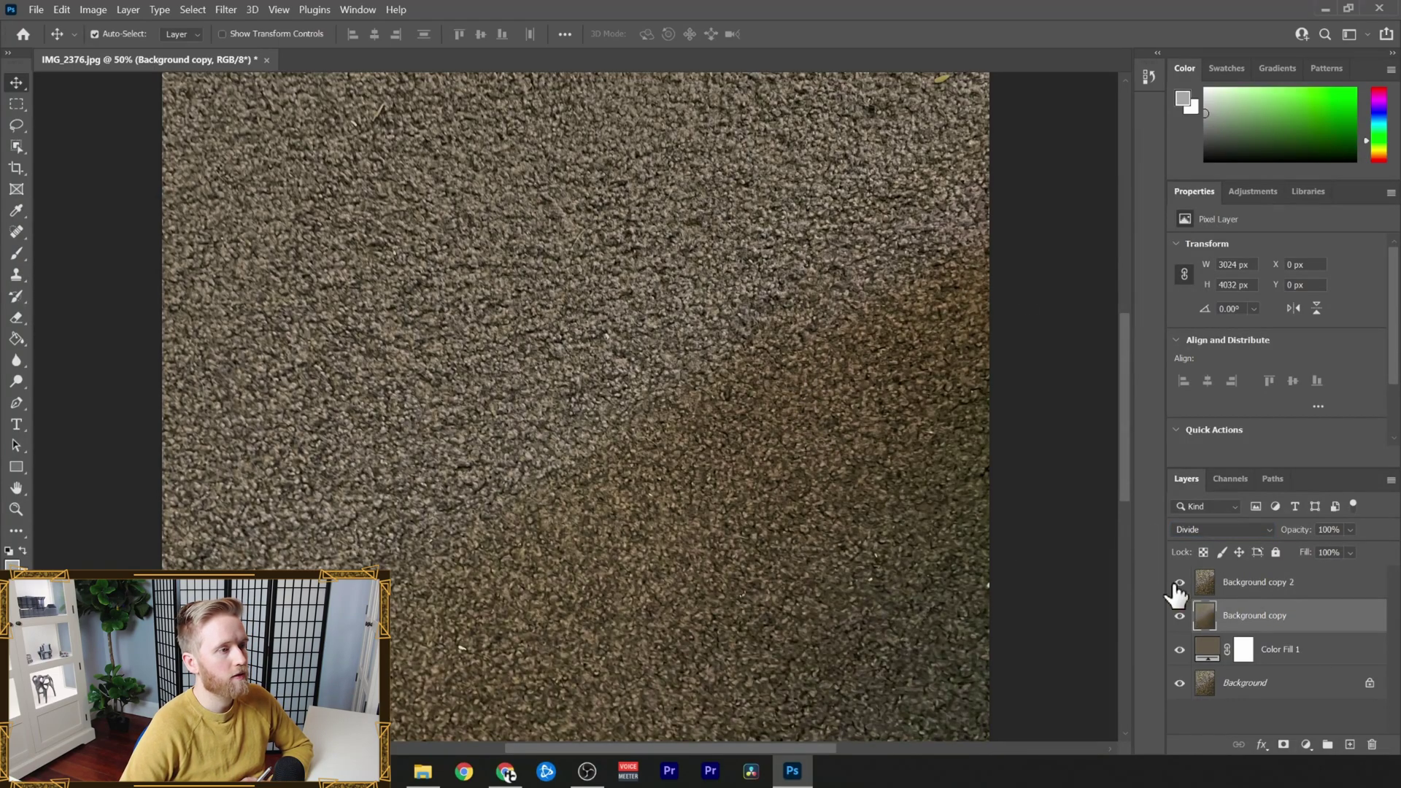
- Change the Color Fill 1 colour to the darker brown 393226
{"action": "left_click", "coordinate": [1210, 651]}
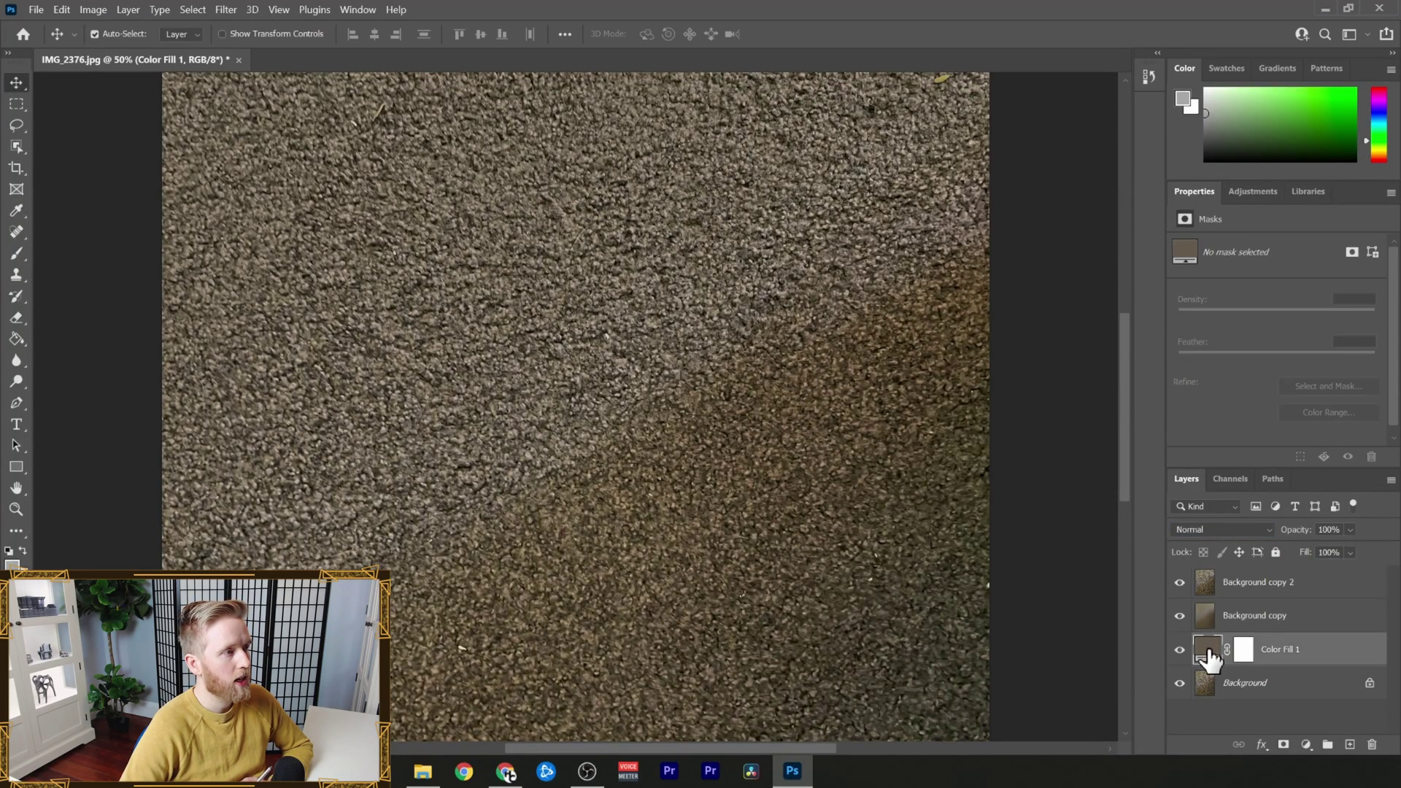
{"action": "double_click", "coordinate": [1209, 651]}
{"action": "mouse_move", "coordinate": [1011, 412]}
{"action": "left_mouse_down"}
{"action": "mouse_move", "coordinate": [1029, 450]}
{"action": "mouse_move", "coordinate": [1038, 372]}
{"action": "mouse_move", "coordinate": [1057, 443]}
{"action": "left_mouse_up"}
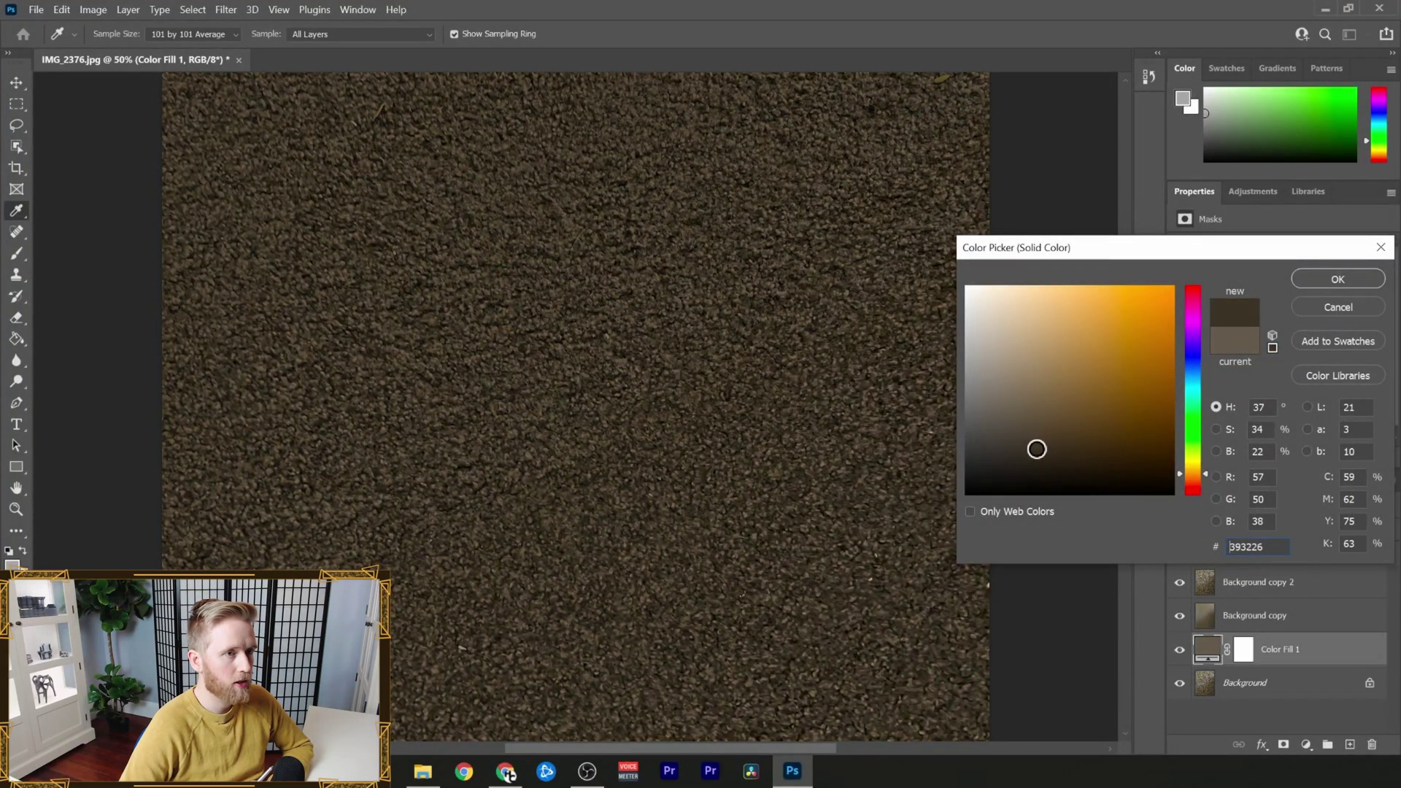
{"action": "left_click", "coordinate": [1321, 277]}
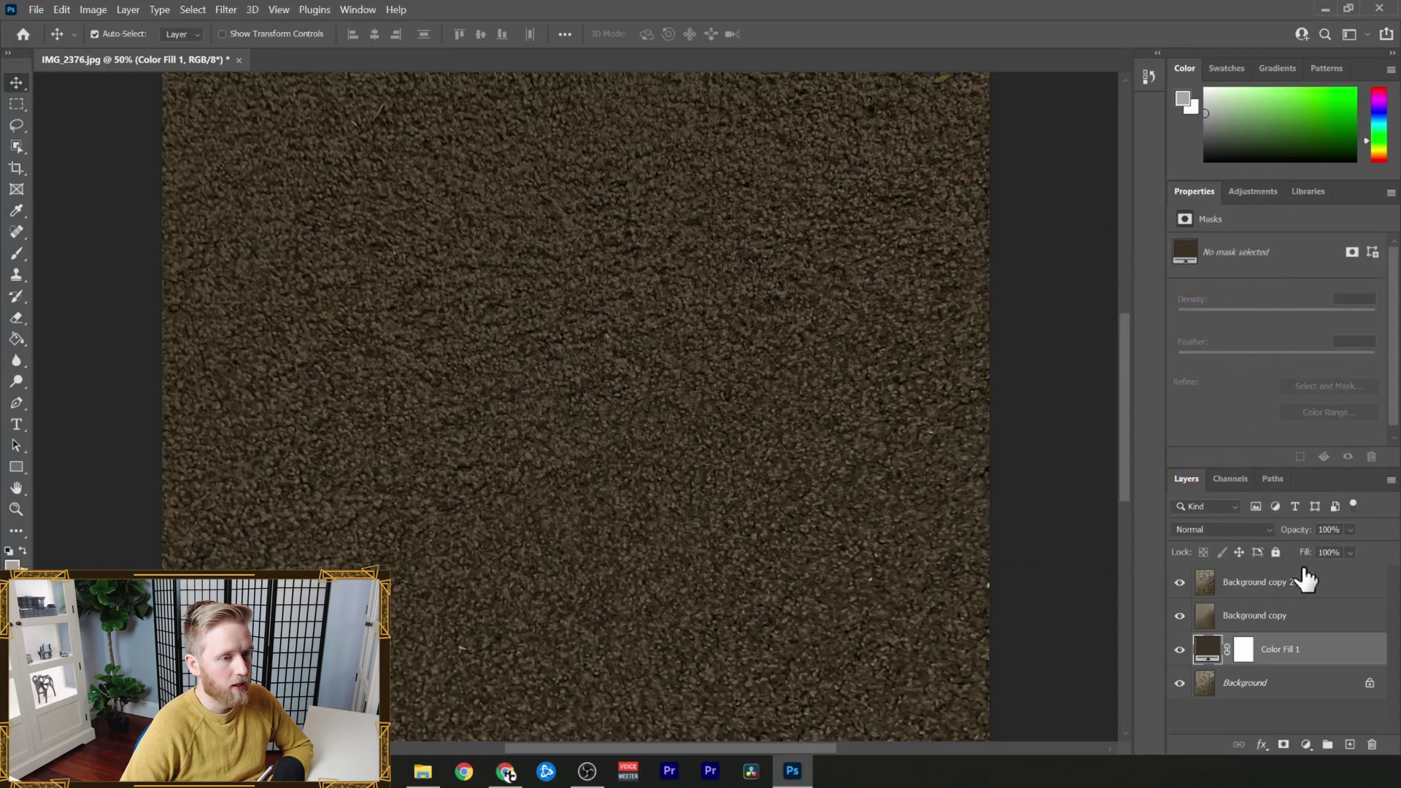
- Add a Levels 1 layer at the top with the white input lowered to 125
{"action": "left_click", "coordinate": [1307, 744]}
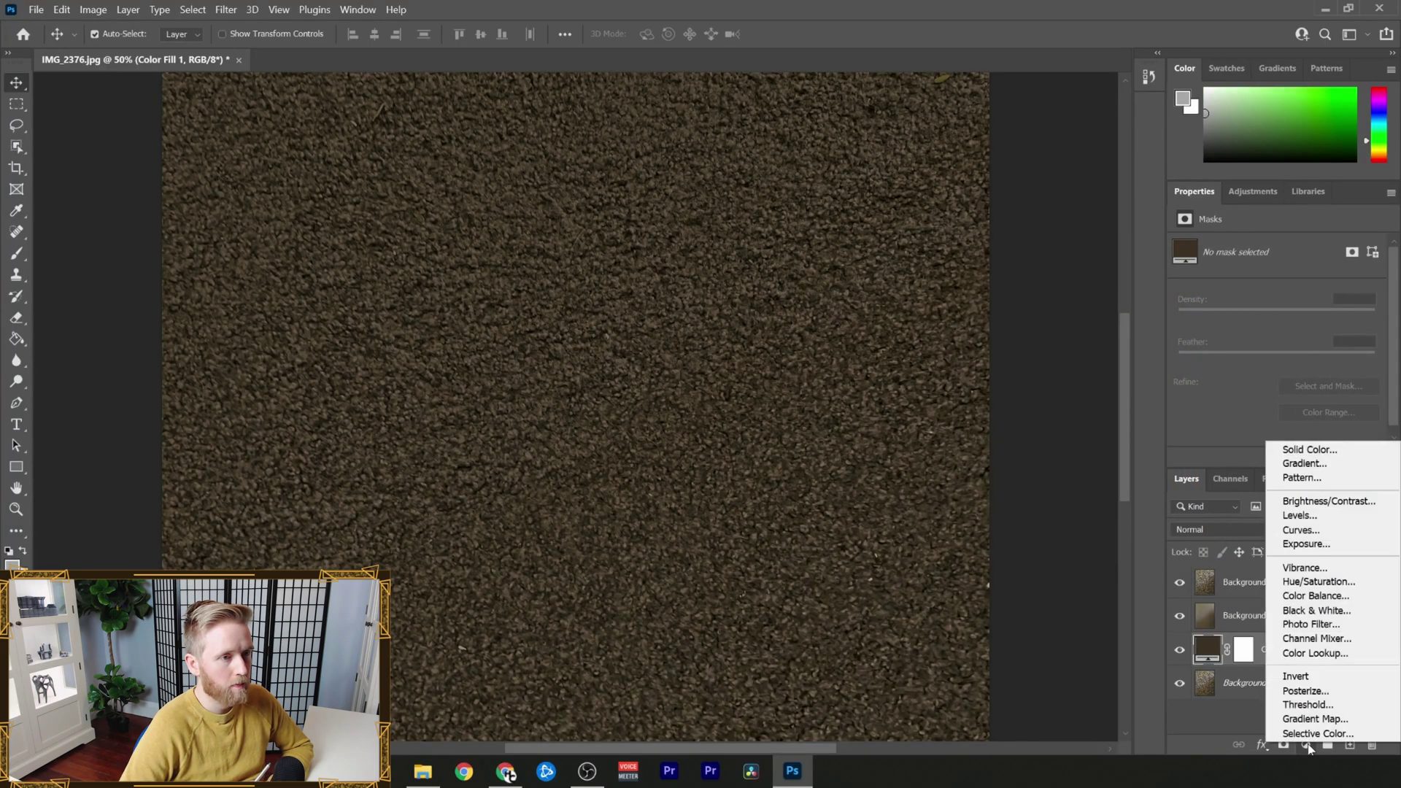
{"action": "left_click", "coordinate": [1343, 515]}
{"action": "left_click_drag", "start_coordinate": [1296, 660], "coordinate": [1272, 580]}
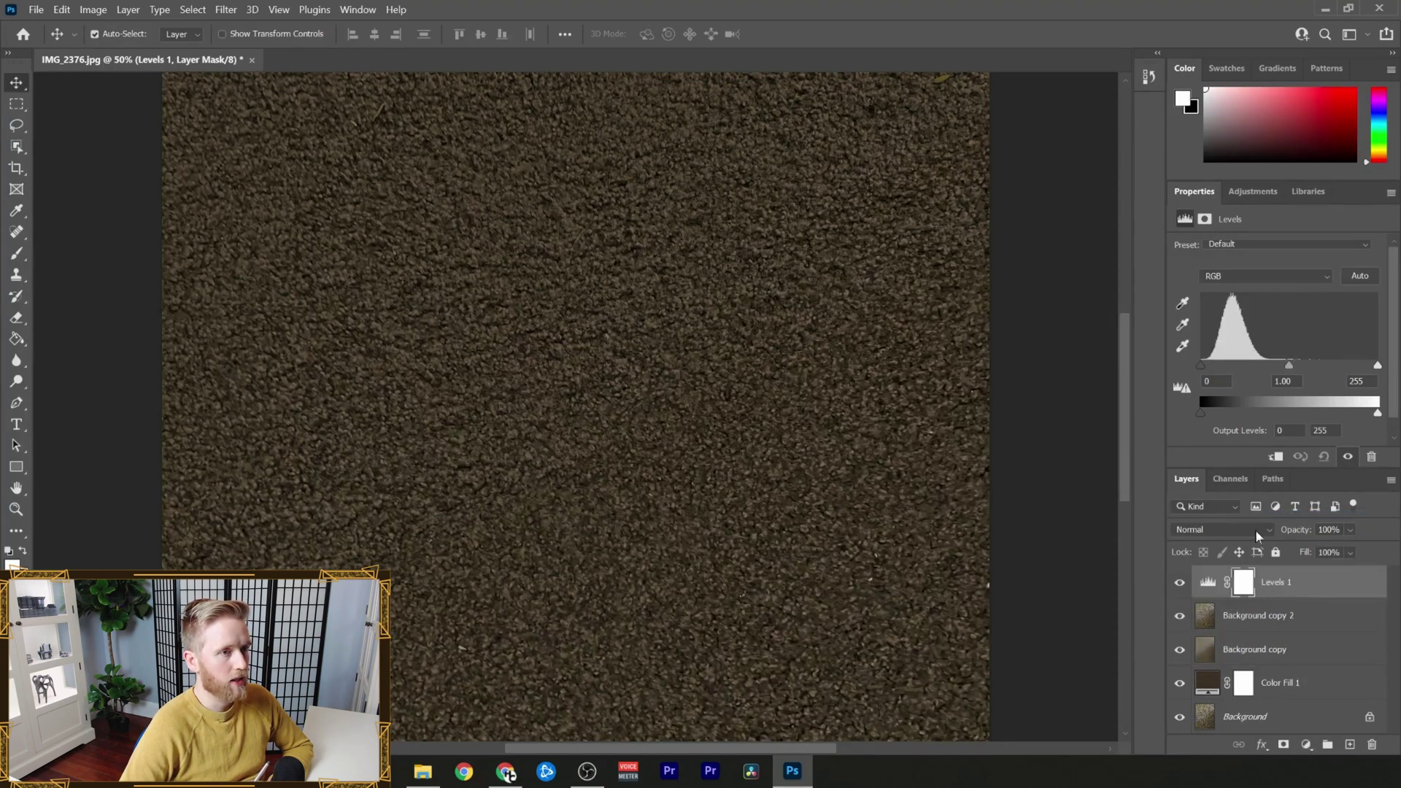
{"action": "left_click_drag", "start_coordinate": [1378, 365], "coordinate": [1250, 365]}
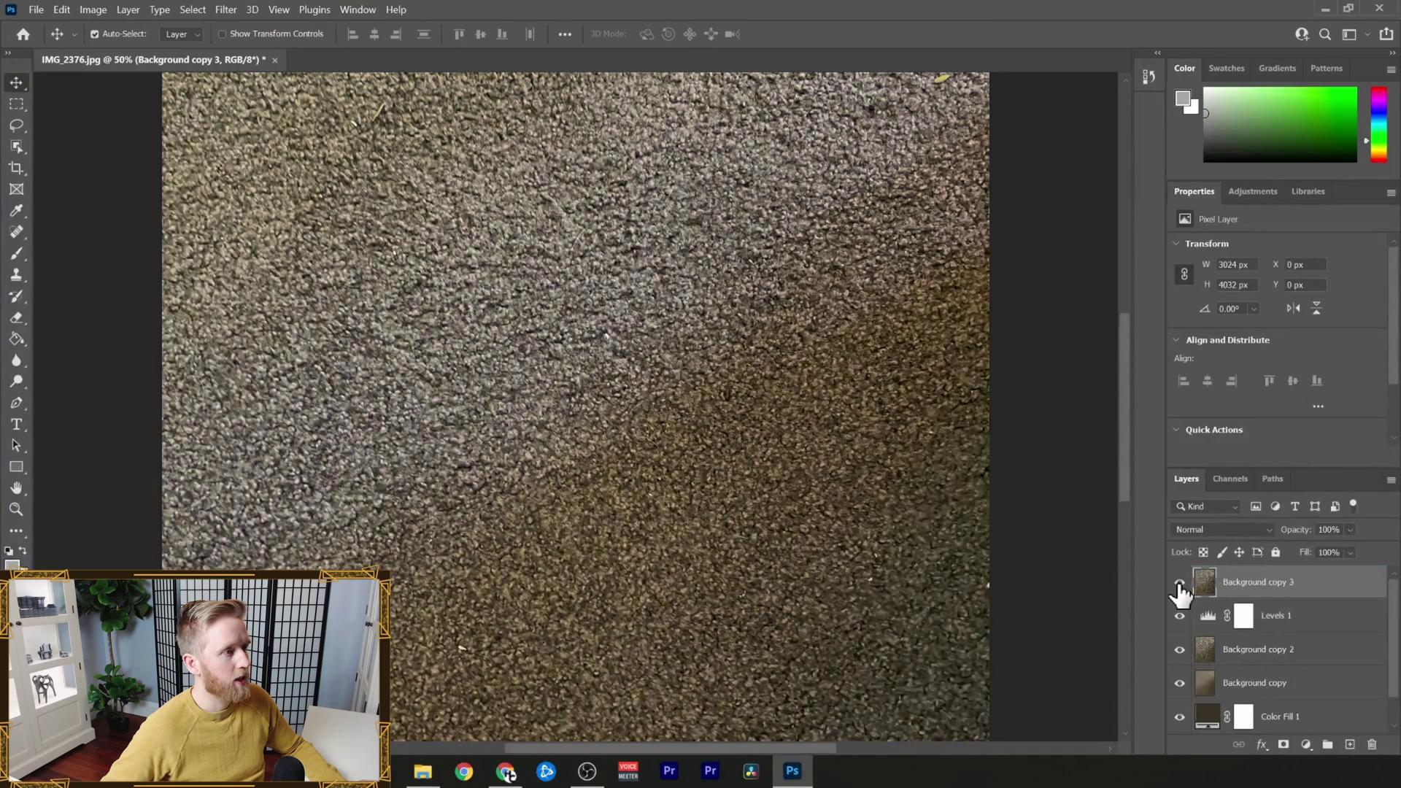
- Toggle Background copy 3 to compare original and corrected texture, leaving it hidden
{"action": "left_click", "coordinate": [1180, 583]}
{"action": "left_click", "coordinate": [1180, 583]}
{"action": "left_click", "coordinate": [1179, 583]}
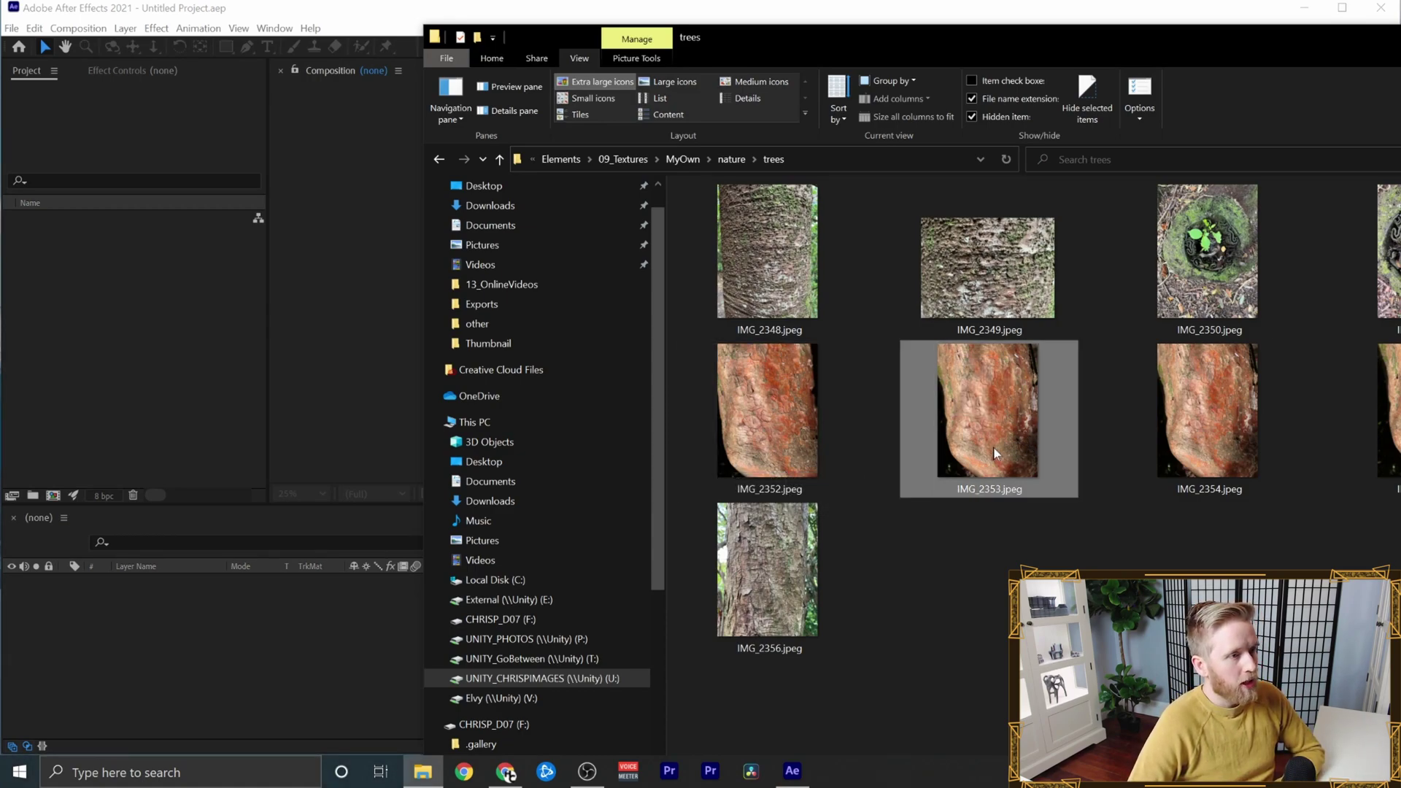
- Import IMG_2353.jpeg from the trees folder and create a composition from it
{"action": "left_click", "coordinate": [899, 563]}
{"action": "left_click_drag", "start_coordinate": [999, 395], "coordinate": [149, 370]}
{"action": "left_click_drag", "start_coordinate": [23, 220], "coordinate": [54, 496]}
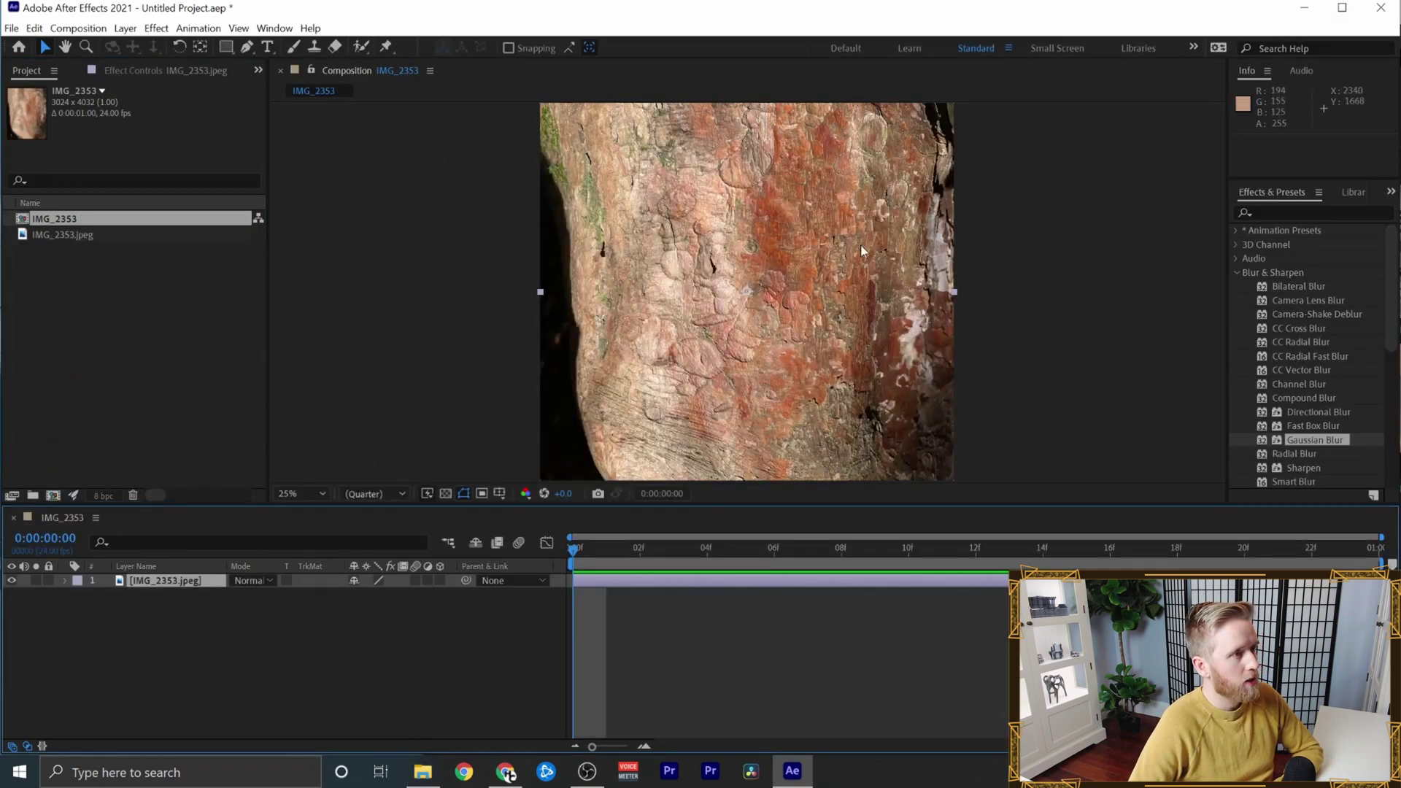
{"action": "scroll", "coordinate": [785, 269], "scroll_direction": "down", "scroll_amount": 1}
{"action": "scroll", "coordinate": [785, 269], "scroll_direction": "up", "scroll_amount": 1}
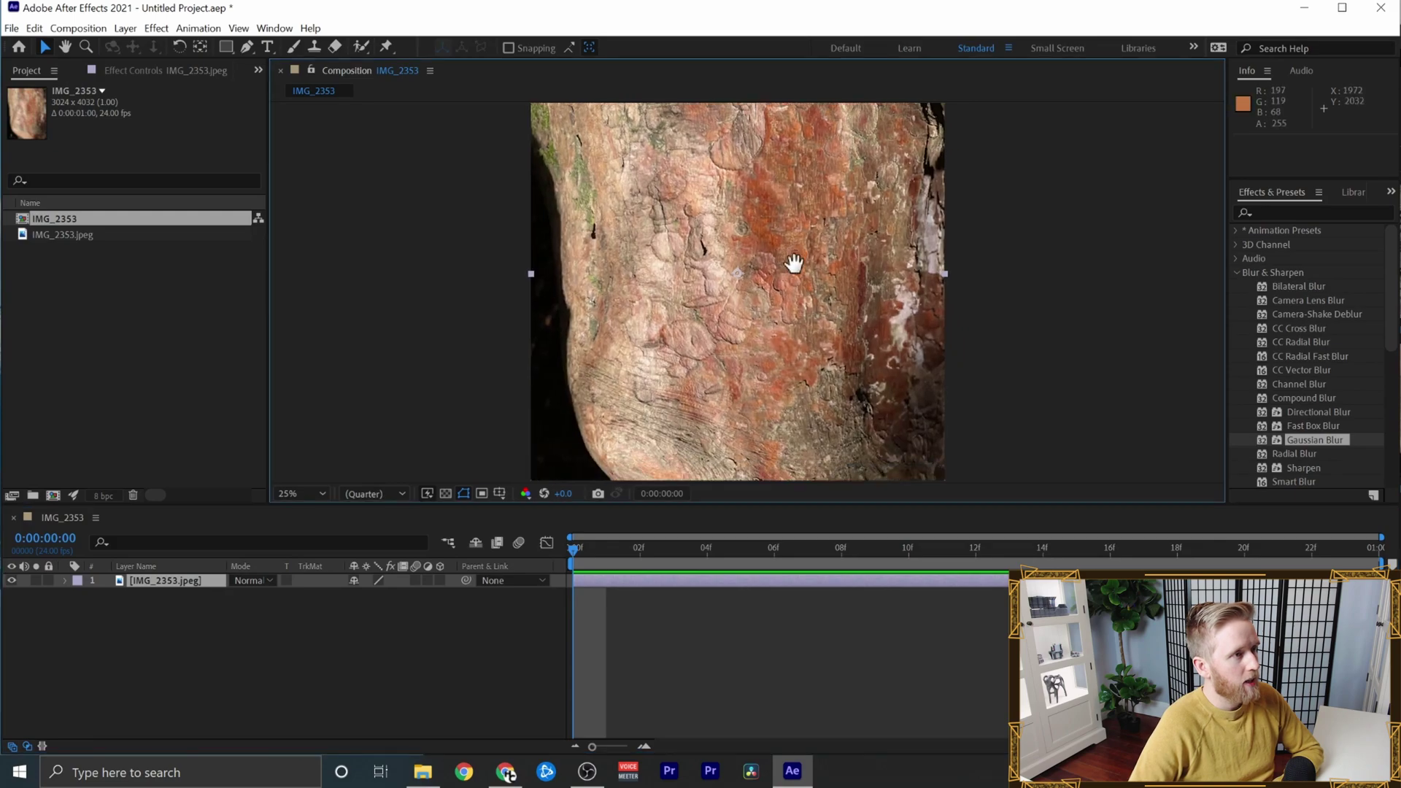
{"action": "middle_click_drag", "start_coordinate": [791, 262], "coordinate": [765, 162]}
{"action": "middle_click_drag", "start_coordinate": [657, 275], "coordinate": [794, 195]}
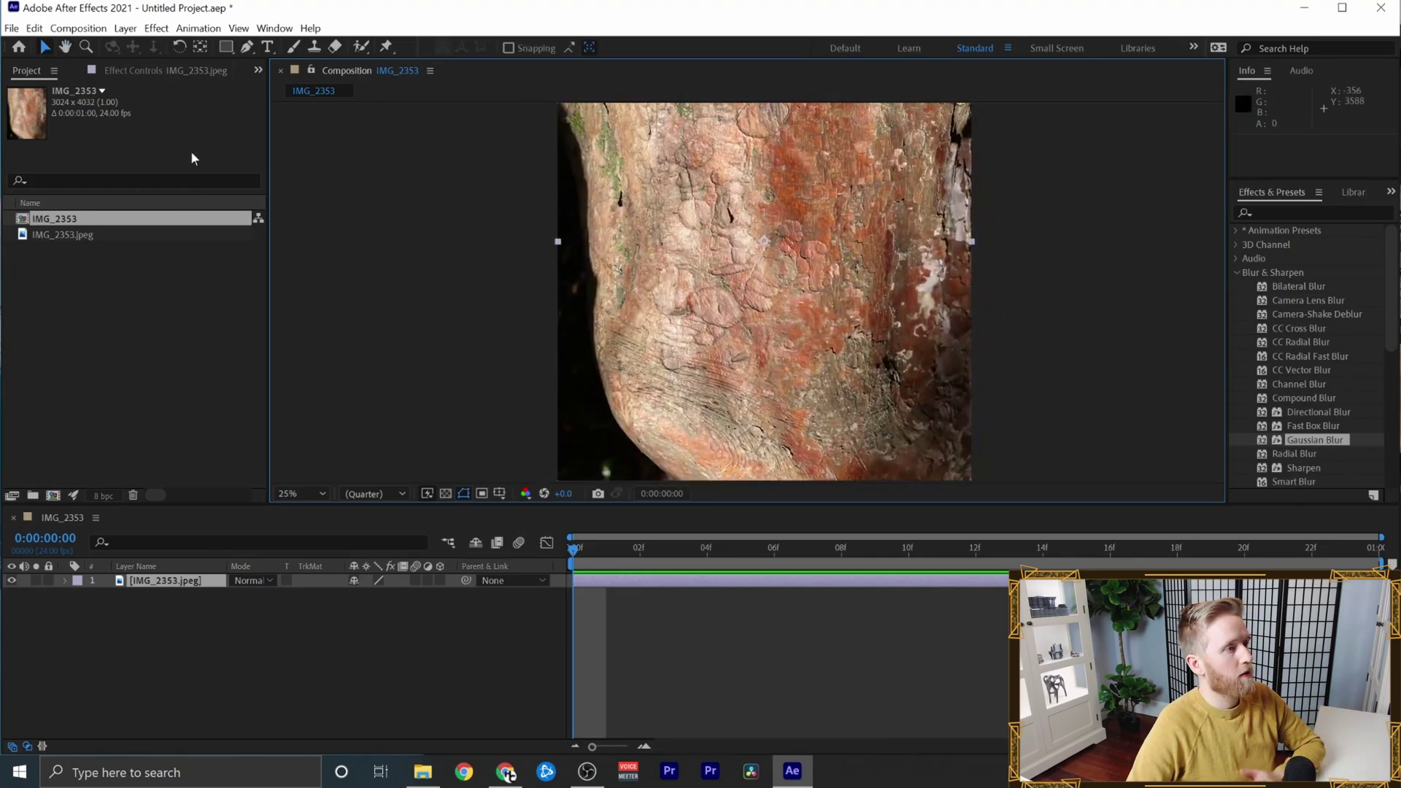
- Create a new solid layer coloured by eyedropping the bark's salmon-orange tone
{"action": "left_click", "coordinate": [126, 29]}
{"action": "mouse_move", "coordinate": [226, 47]}
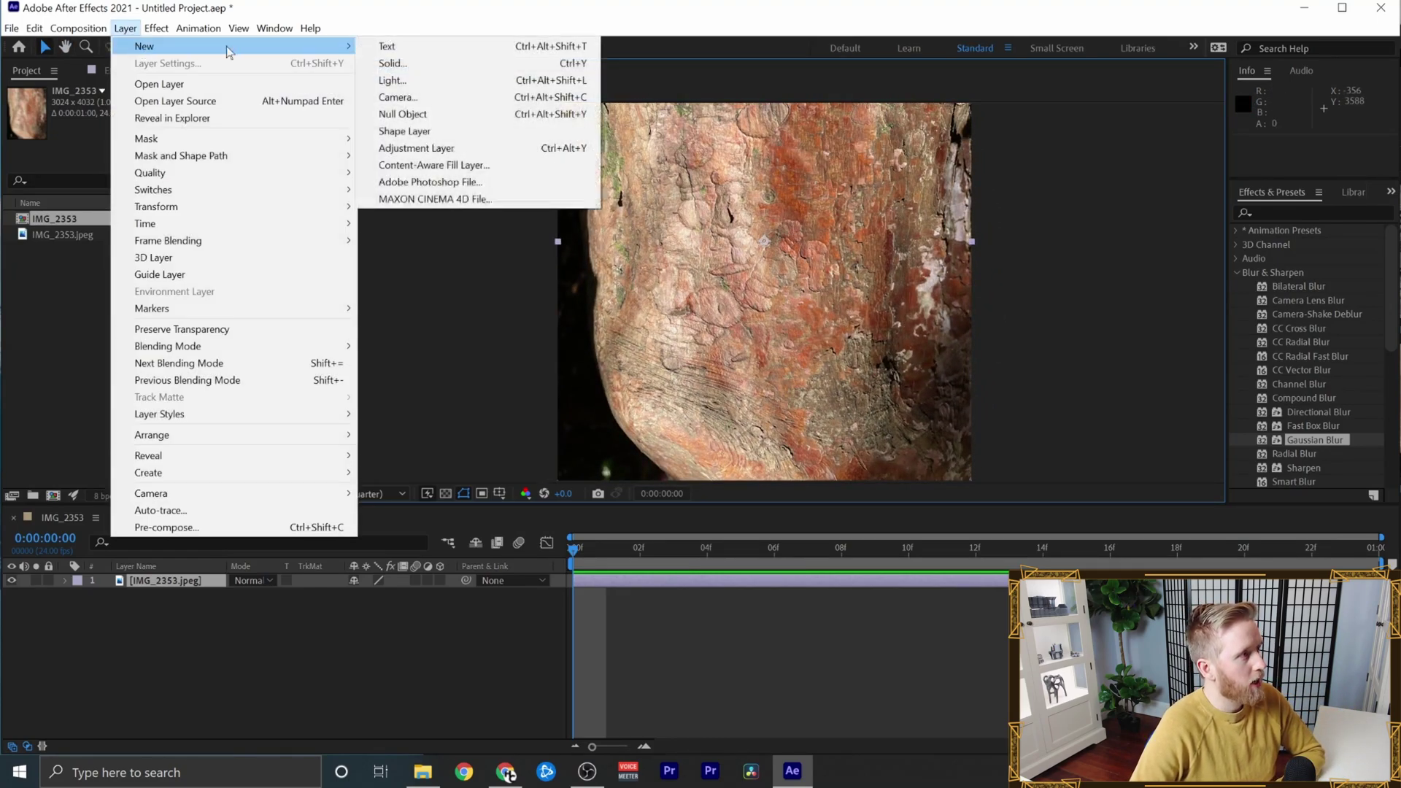
{"action": "left_click", "coordinate": [466, 62]}
{"action": "left_click_drag", "start_coordinate": [754, 278], "coordinate": [779, 357]}
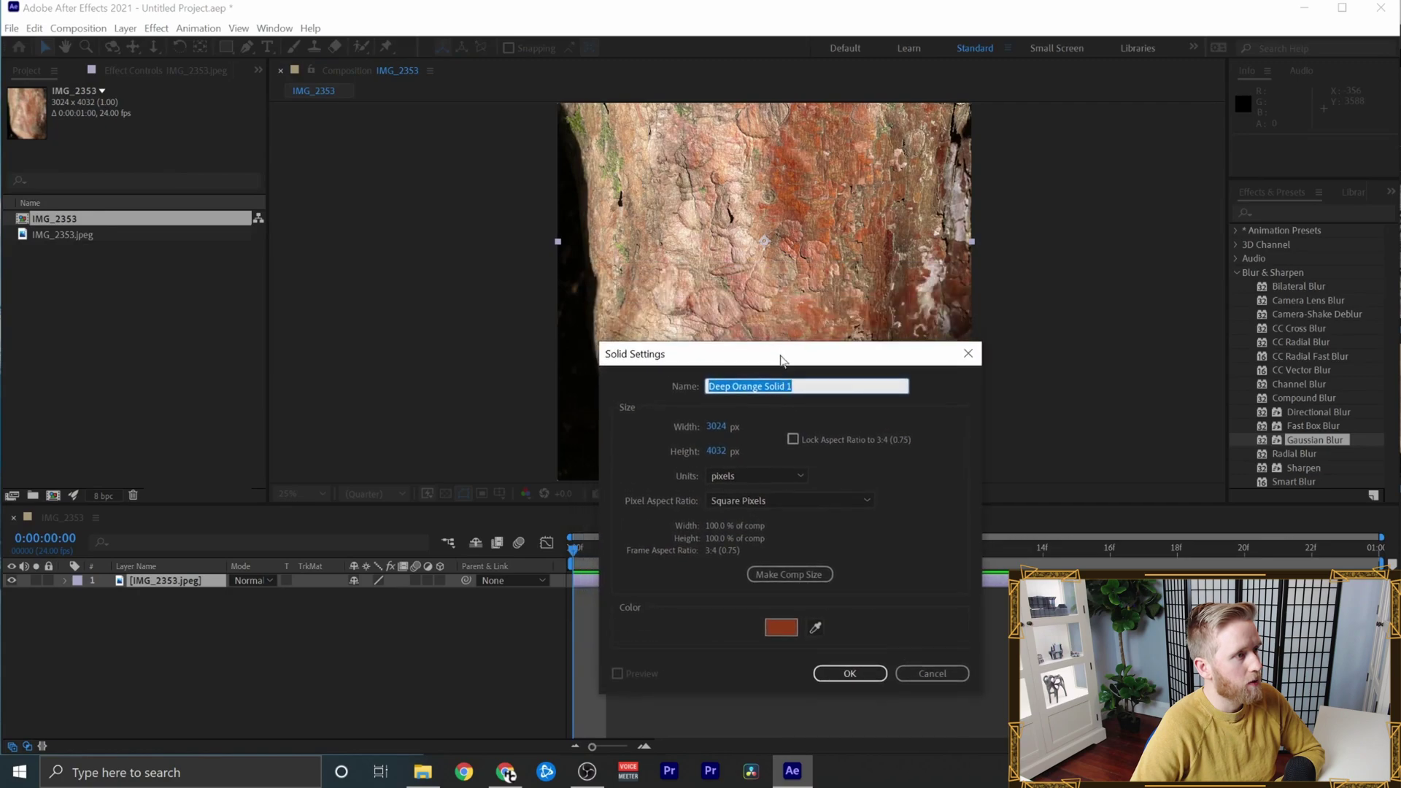
{"action": "left_click", "coordinate": [815, 628]}
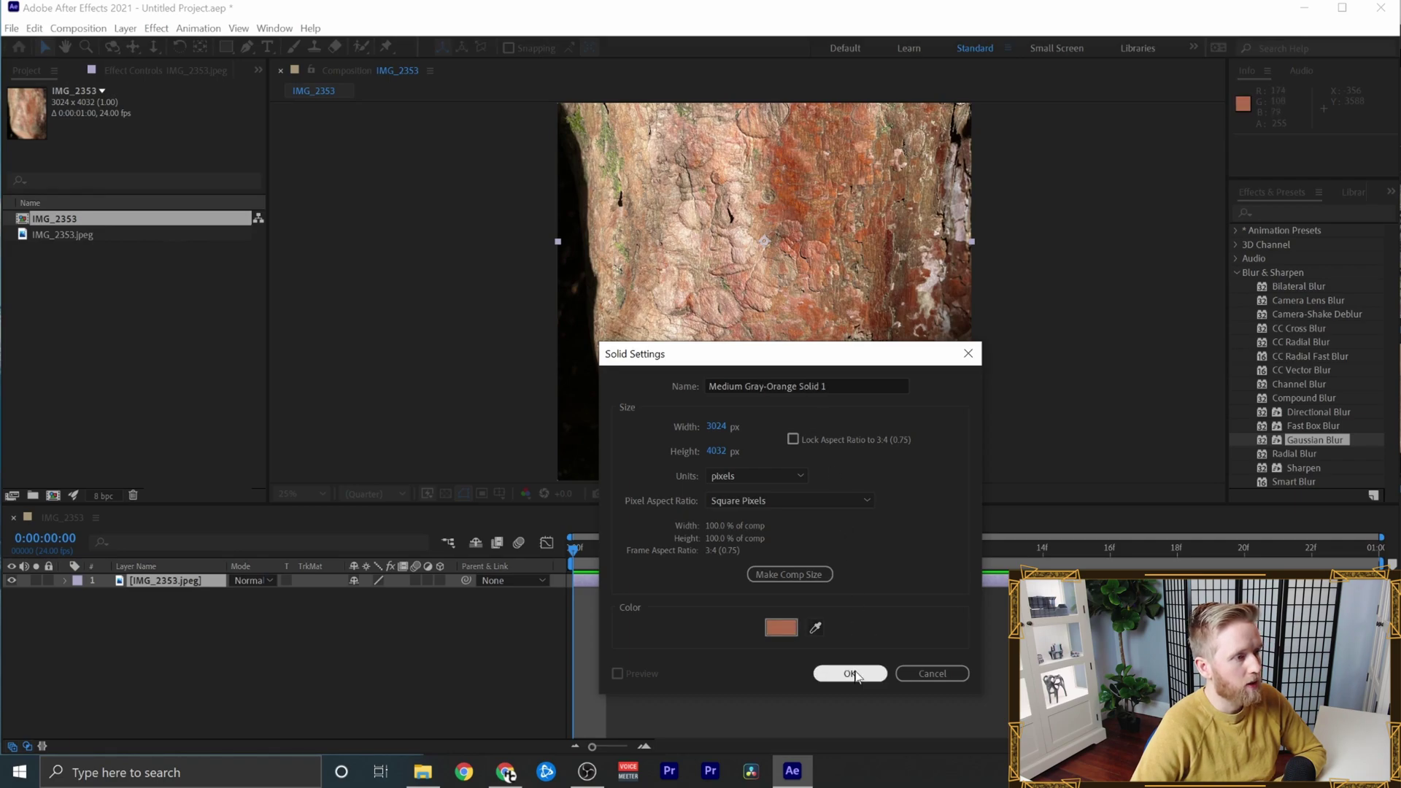
{"action": "left_click", "coordinate": [851, 673]}
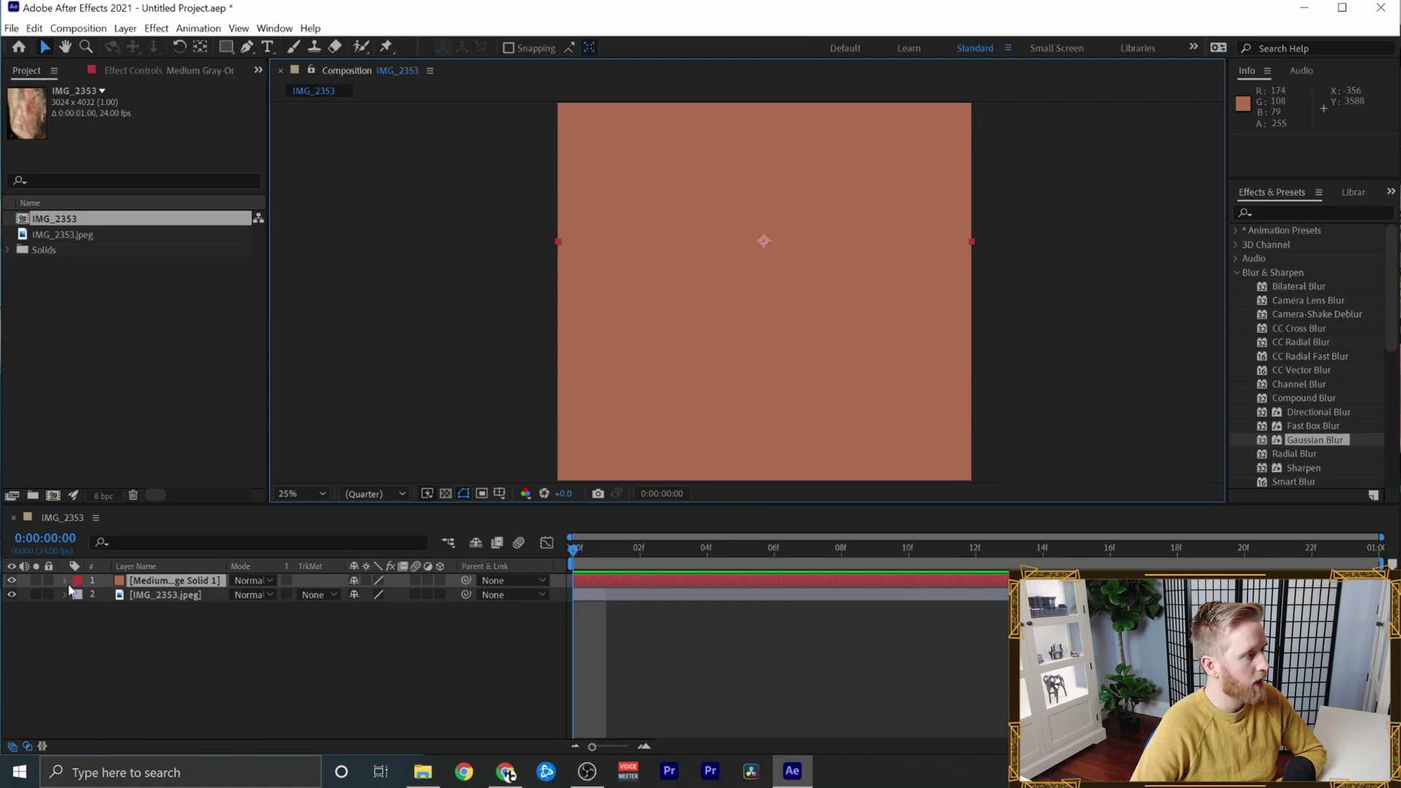
- Duplicate the bark photo layer, move the copy to the top, and set it to Divide
{"action": "left_click", "coordinate": [164, 594]}
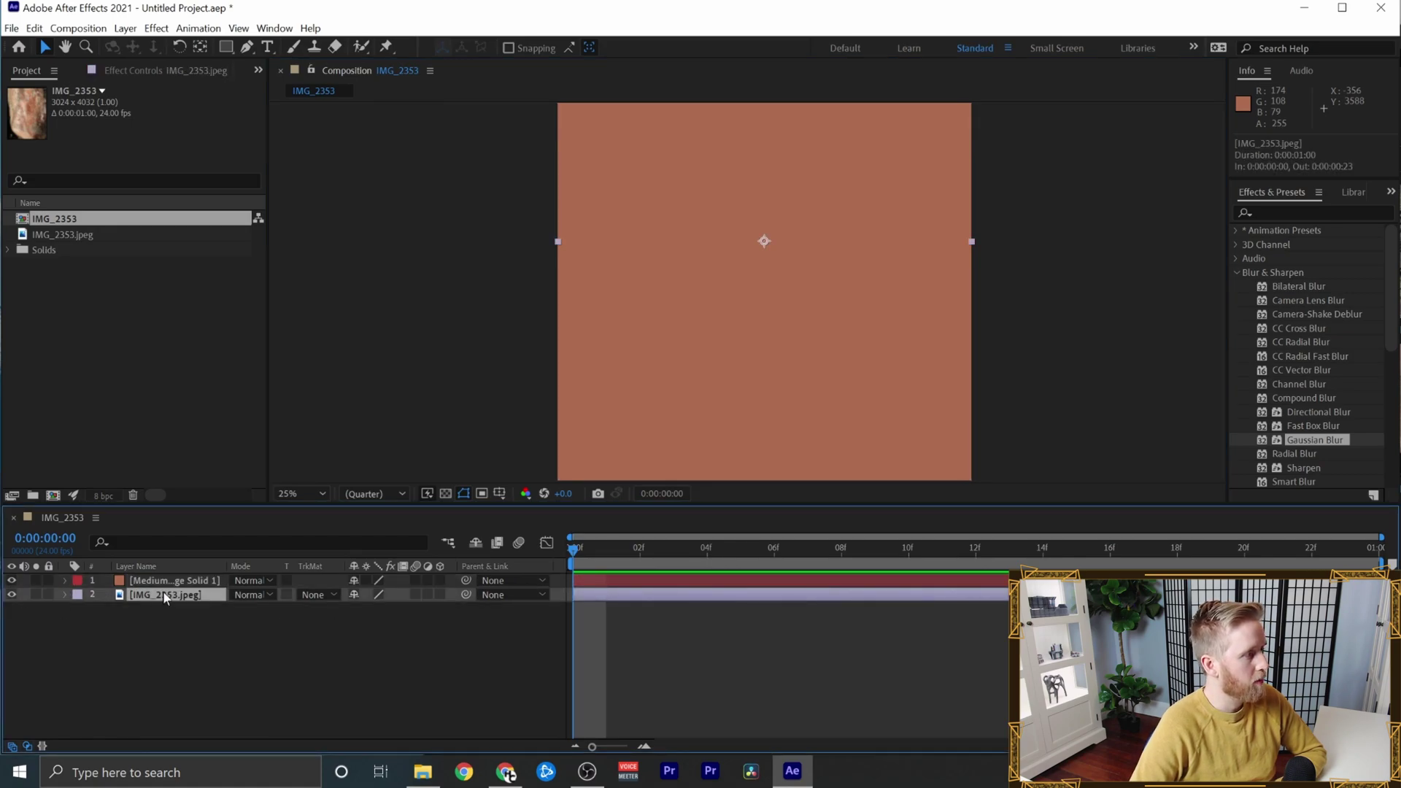
{"action": "key", "text": "ctrl+d"}
{"action": "left_click_drag", "start_coordinate": [165, 593], "coordinate": [218, 577]}
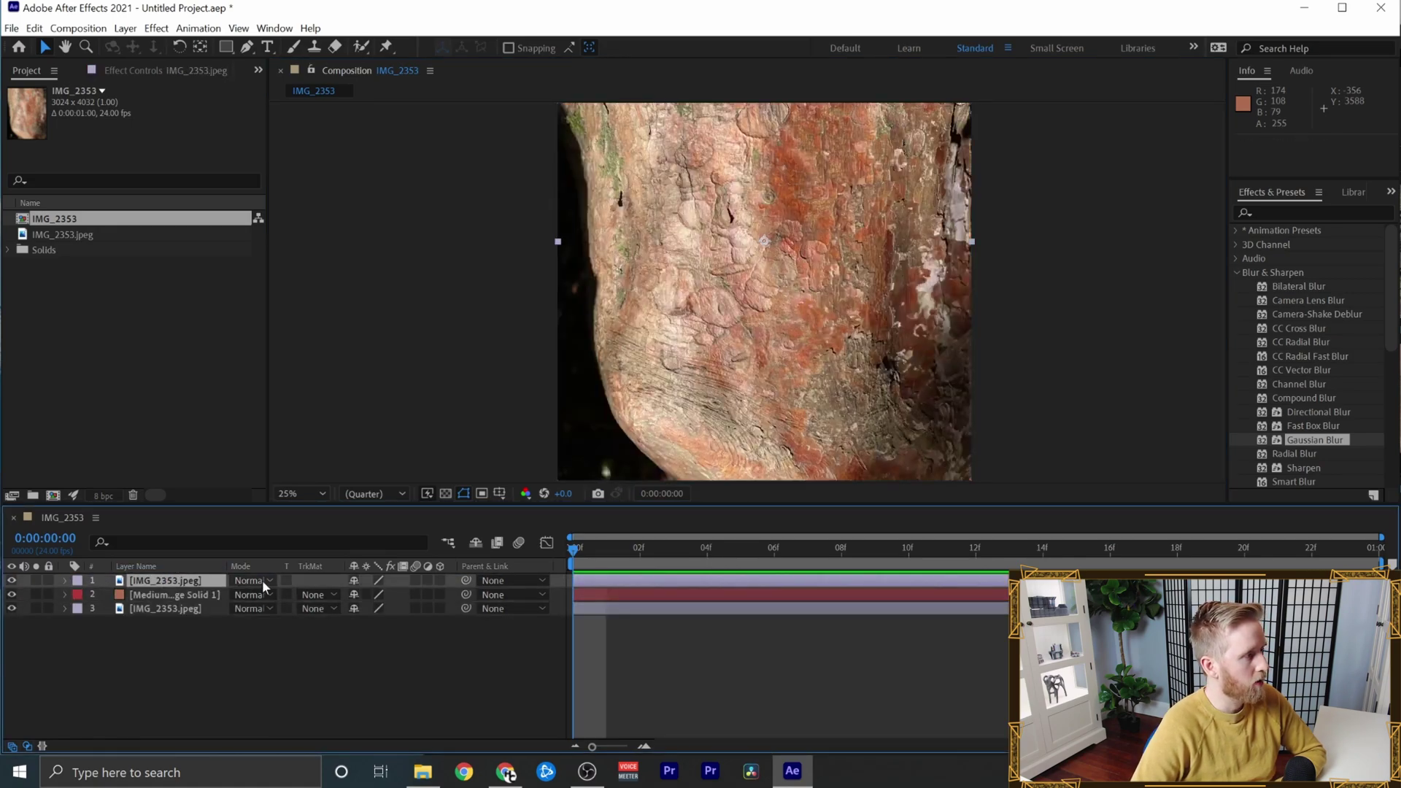
{"action": "left_click", "coordinate": [262, 579]}
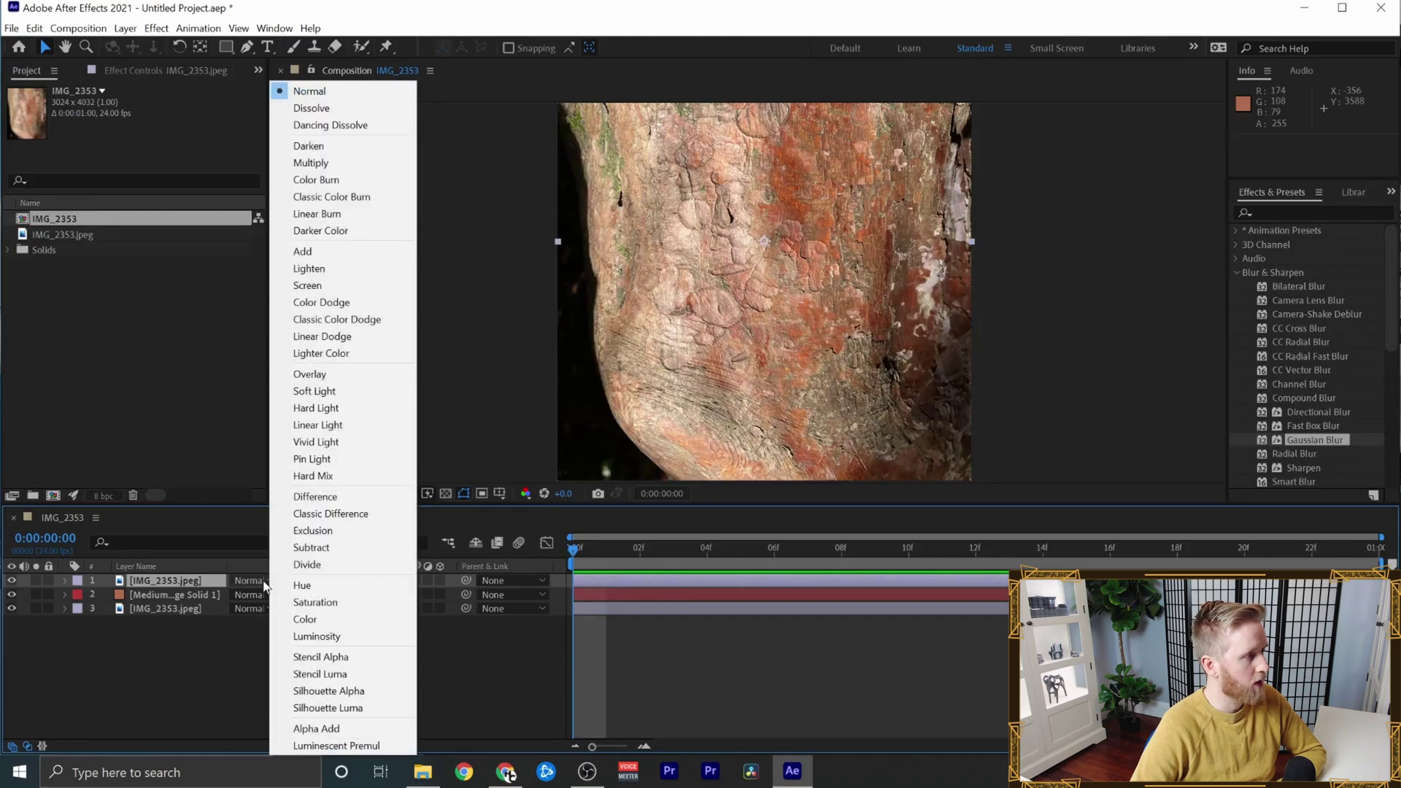
{"action": "left_click", "coordinate": [304, 567]}
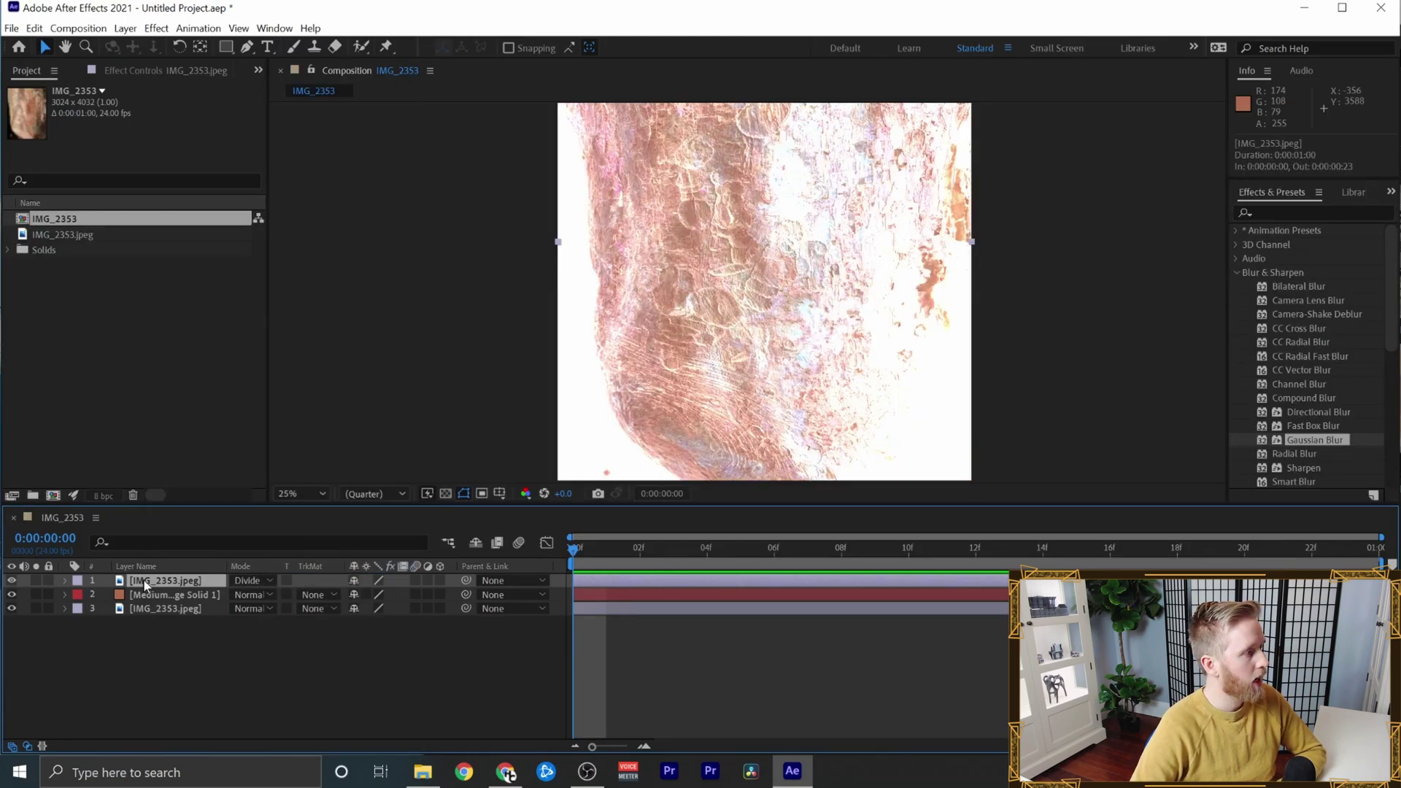
- Apply Gaussian Blur to the top copy and raise Blurriness to about 228
{"action": "left_click", "coordinate": [1237, 272]}
{"action": "left_click", "coordinate": [1239, 272]}
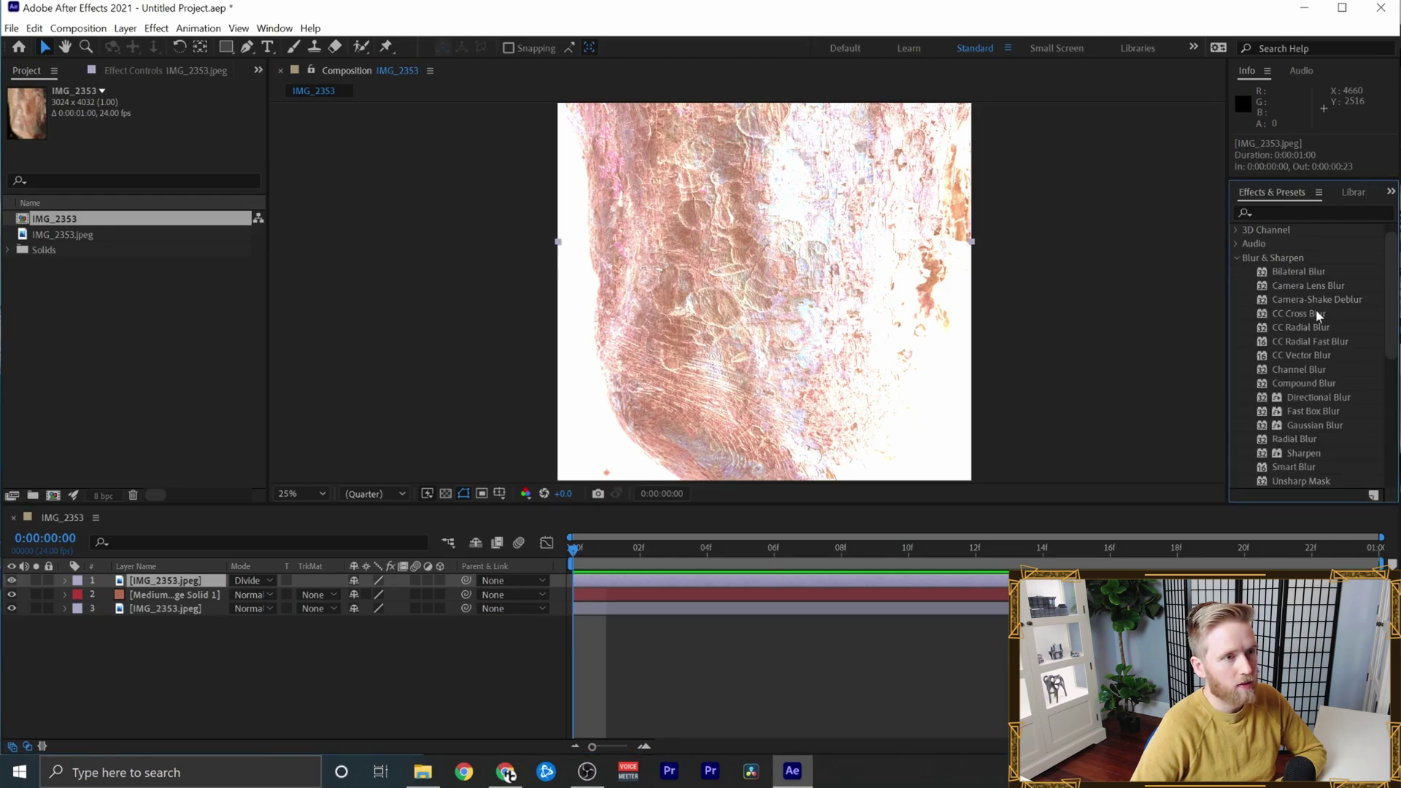
{"action": "left_click_drag", "start_coordinate": [1315, 422], "coordinate": [681, 319]}
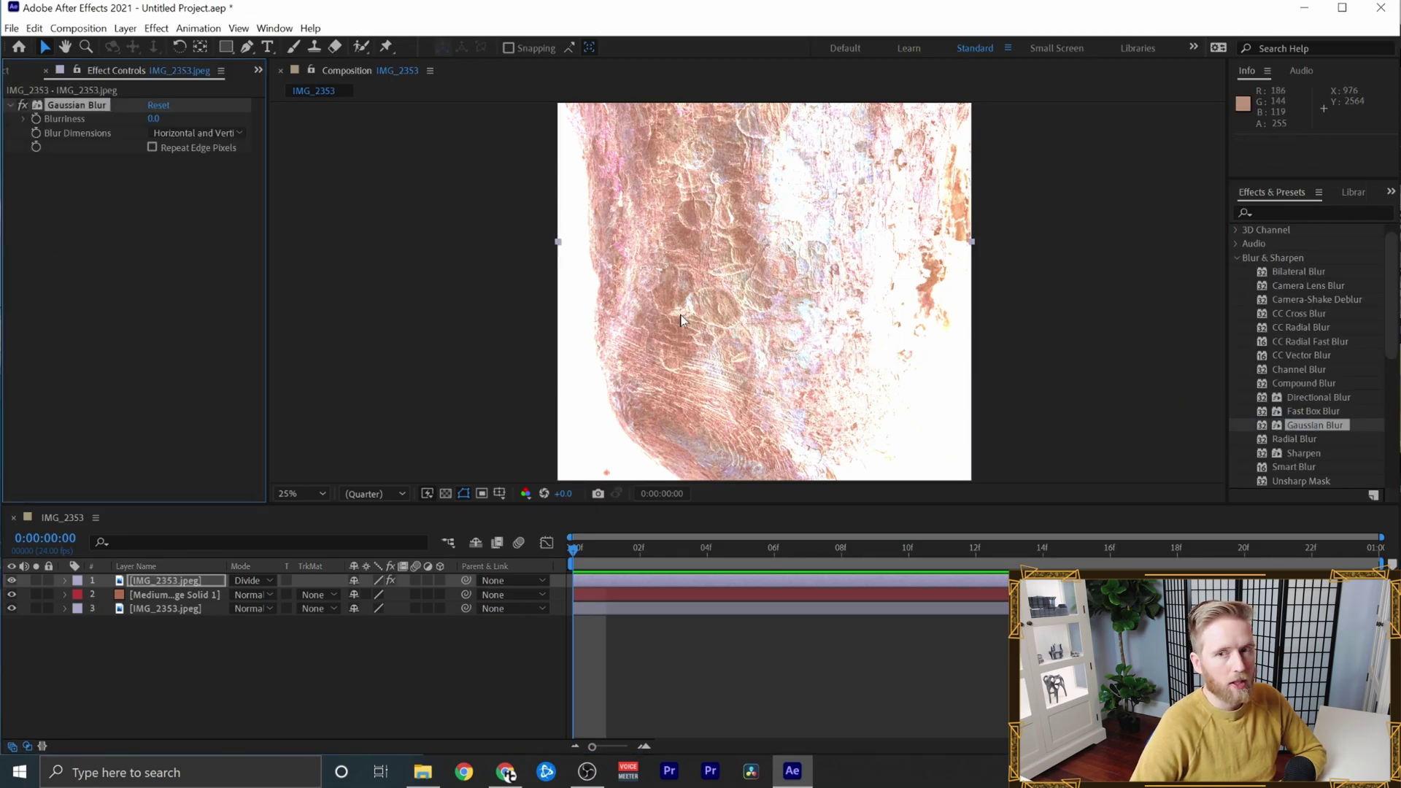
{"action": "left_click", "coordinate": [24, 119]}
{"action": "left_click_drag", "start_coordinate": [82, 141], "coordinate": [231, 141]}
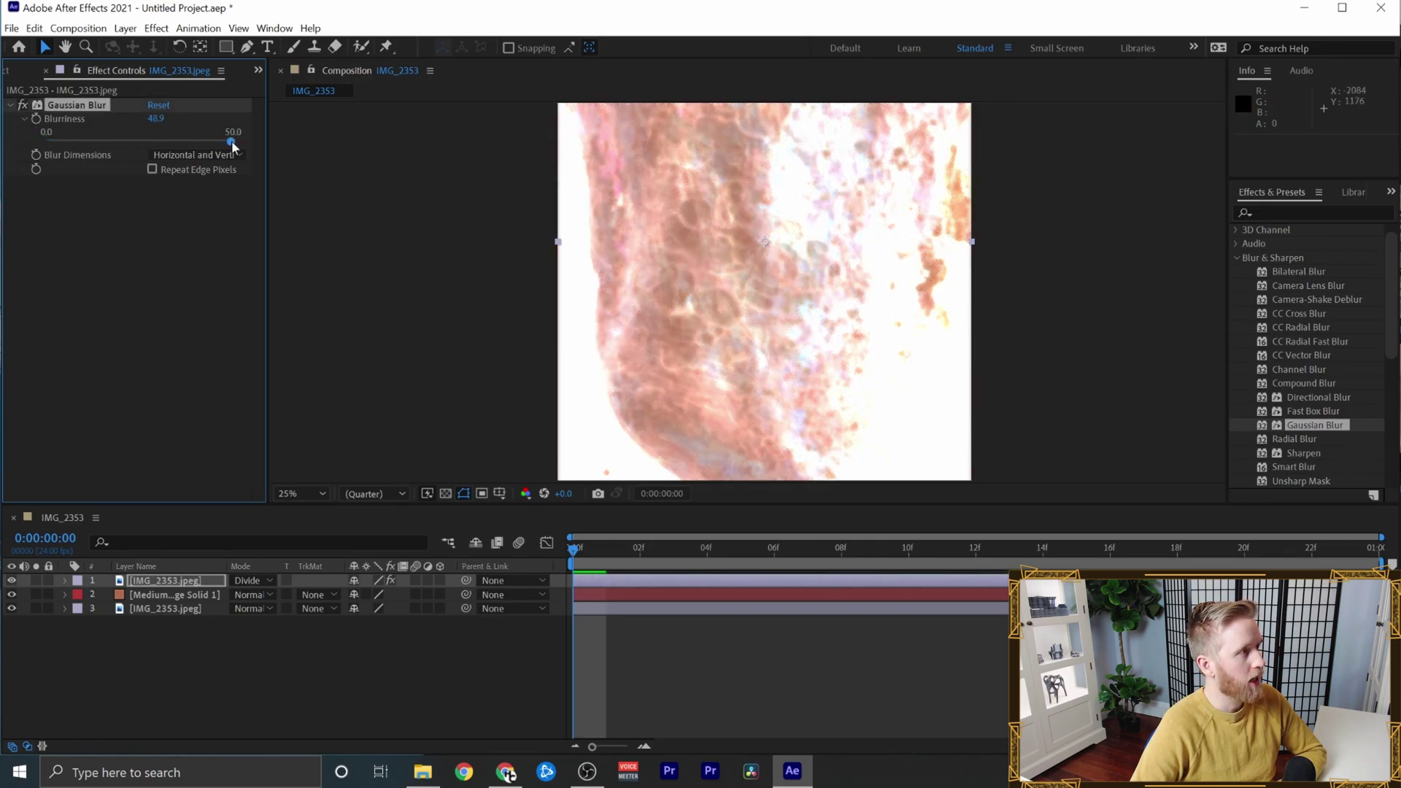
{"action": "left_click_drag", "start_coordinate": [155, 118], "coordinate": [955, 151]}
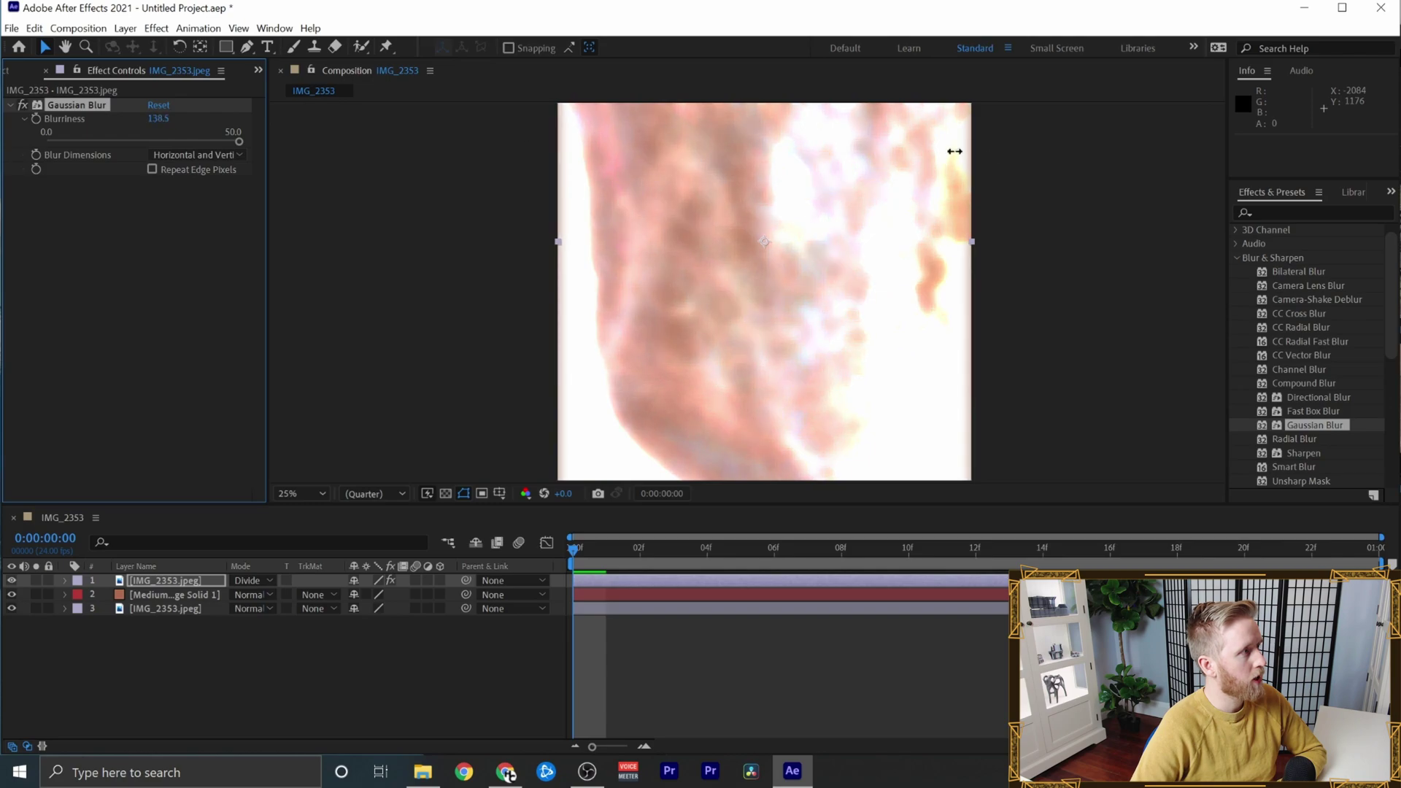
{"action": "left_click_drag", "start_coordinate": [155, 119], "coordinate": [544, 119]}
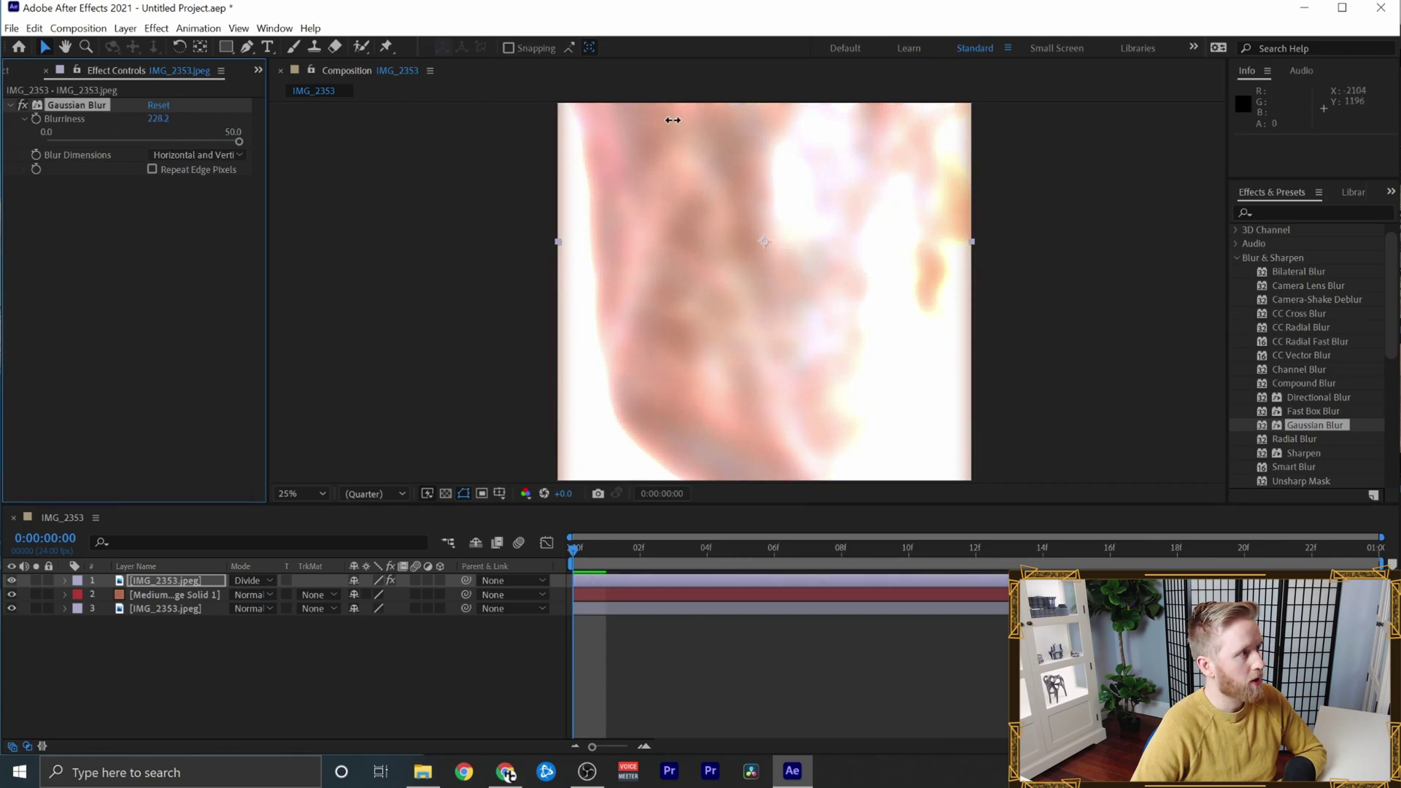
- Paste a copy of the original photo layer at the top of the stack in Multiply mode
{"action": "left_click", "coordinate": [169, 611]}
{"action": "key", "text": "ctrl+c"}
{"action": "key", "text": "ctrl+v"}
{"action": "left_click_drag", "start_coordinate": [175, 623], "coordinate": [173, 579]}
{"action": "left_click", "coordinate": [249, 581]}
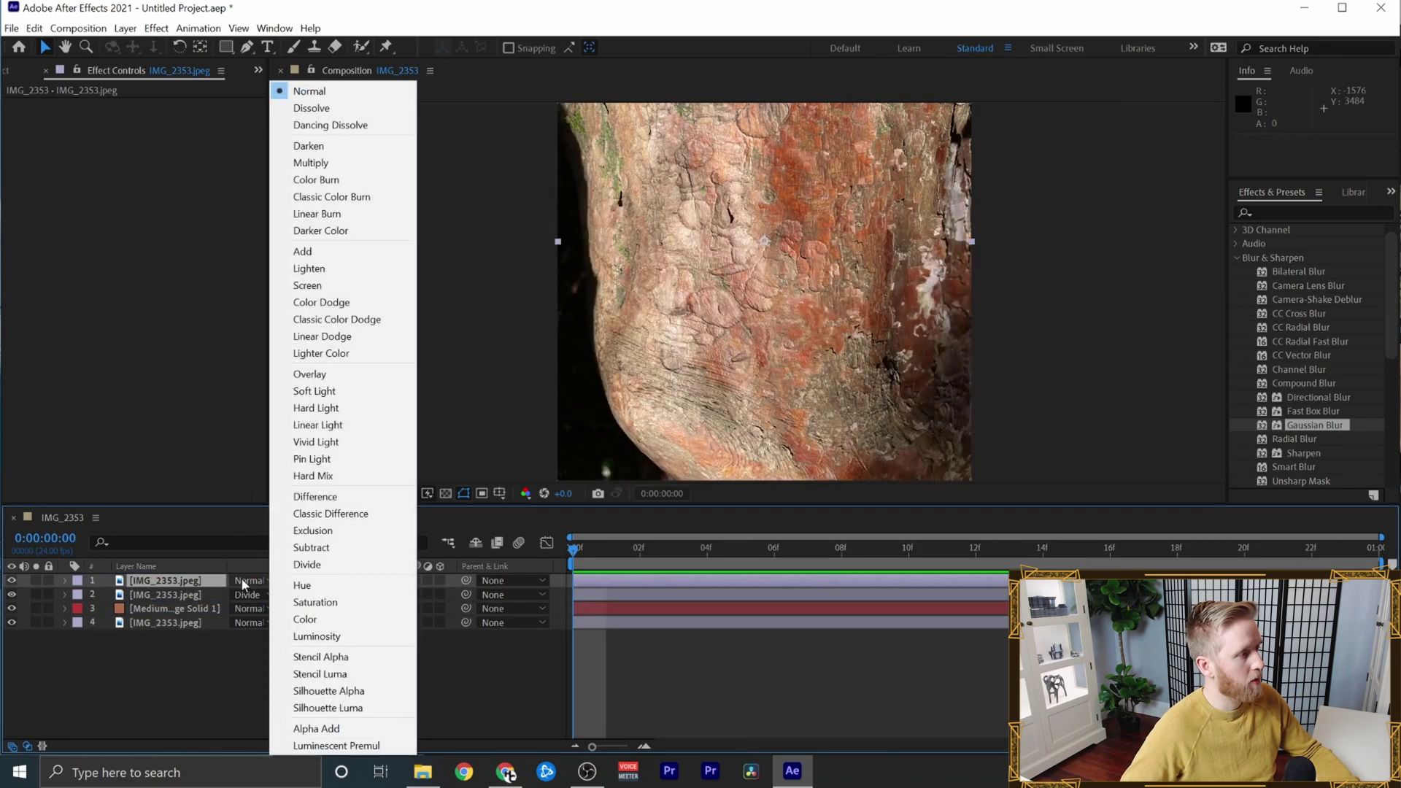
{"action": "left_click", "coordinate": [362, 166]}
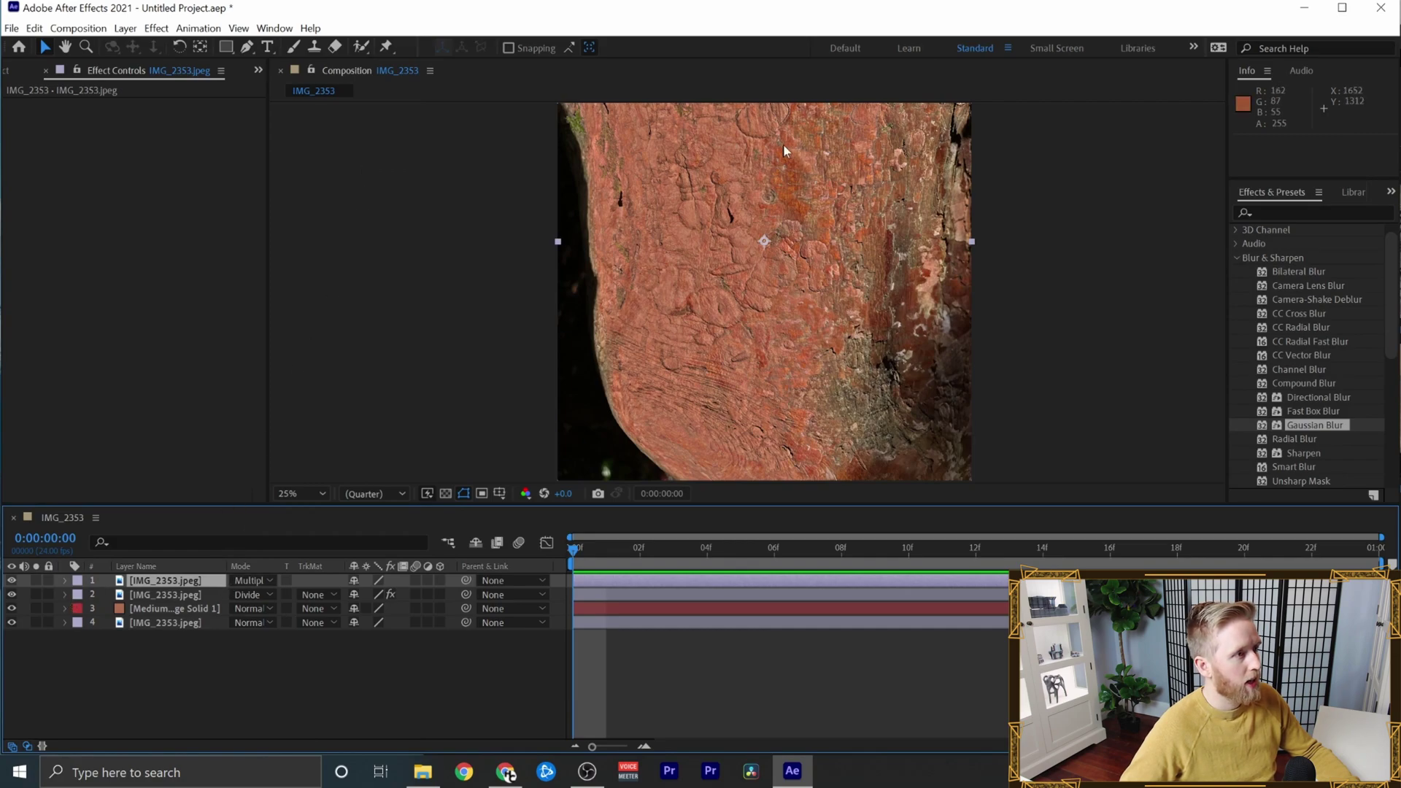
- Duplicate the bottom photo layer and move the copy to the top of the stack
{"action": "key", "text": "h"}
{"action": "left_click_drag", "start_coordinate": [830, 321], "coordinate": [857, 295]}
{"action": "key", "text": "v"}
{"action": "left_click", "coordinate": [161, 623]}
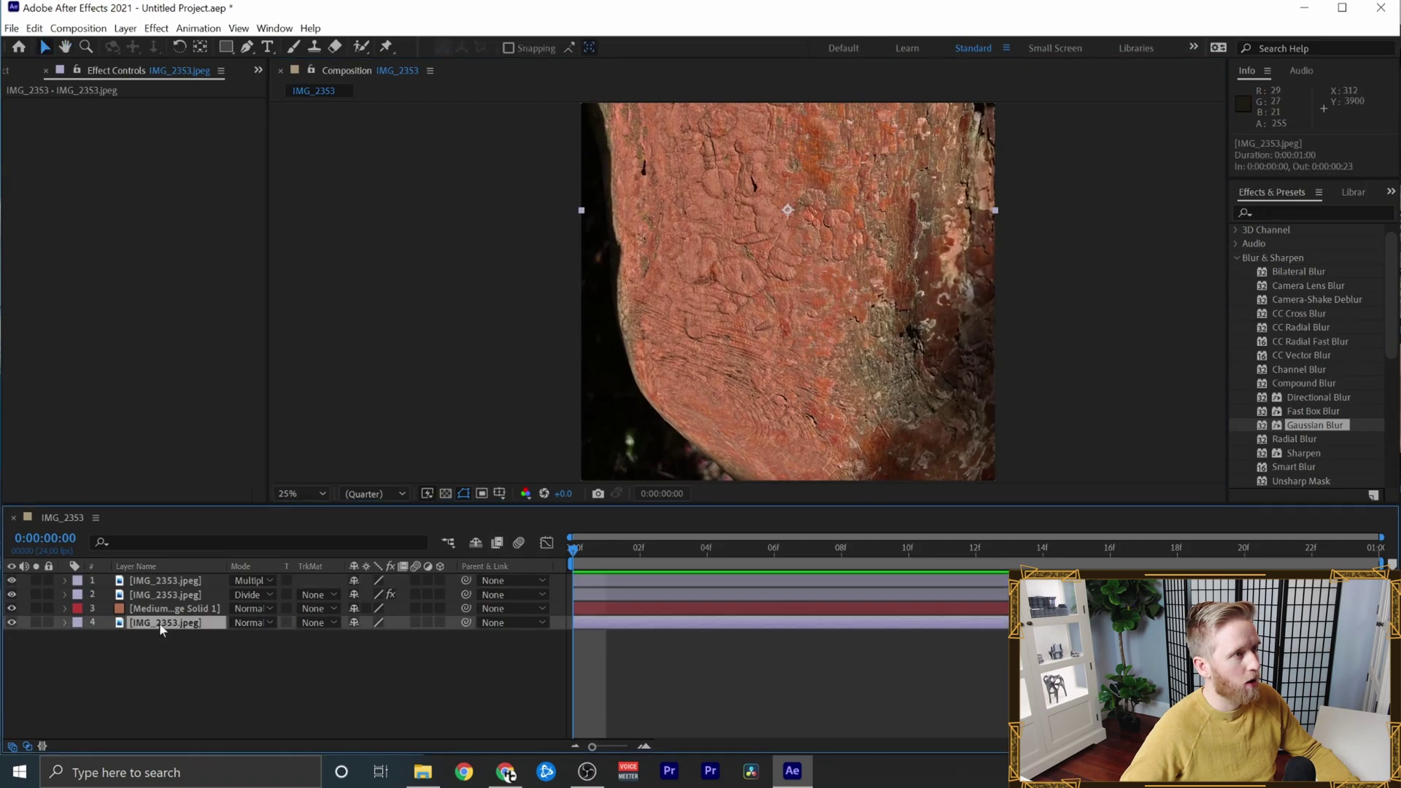
{"action": "key", "text": "ctrl+d"}
{"action": "left_click_drag", "start_coordinate": [159, 623], "coordinate": [152, 579]}
- Toggle the top photo copy on and off to compare, leaving it hidden
{"action": "left_click", "coordinate": [11, 580]}
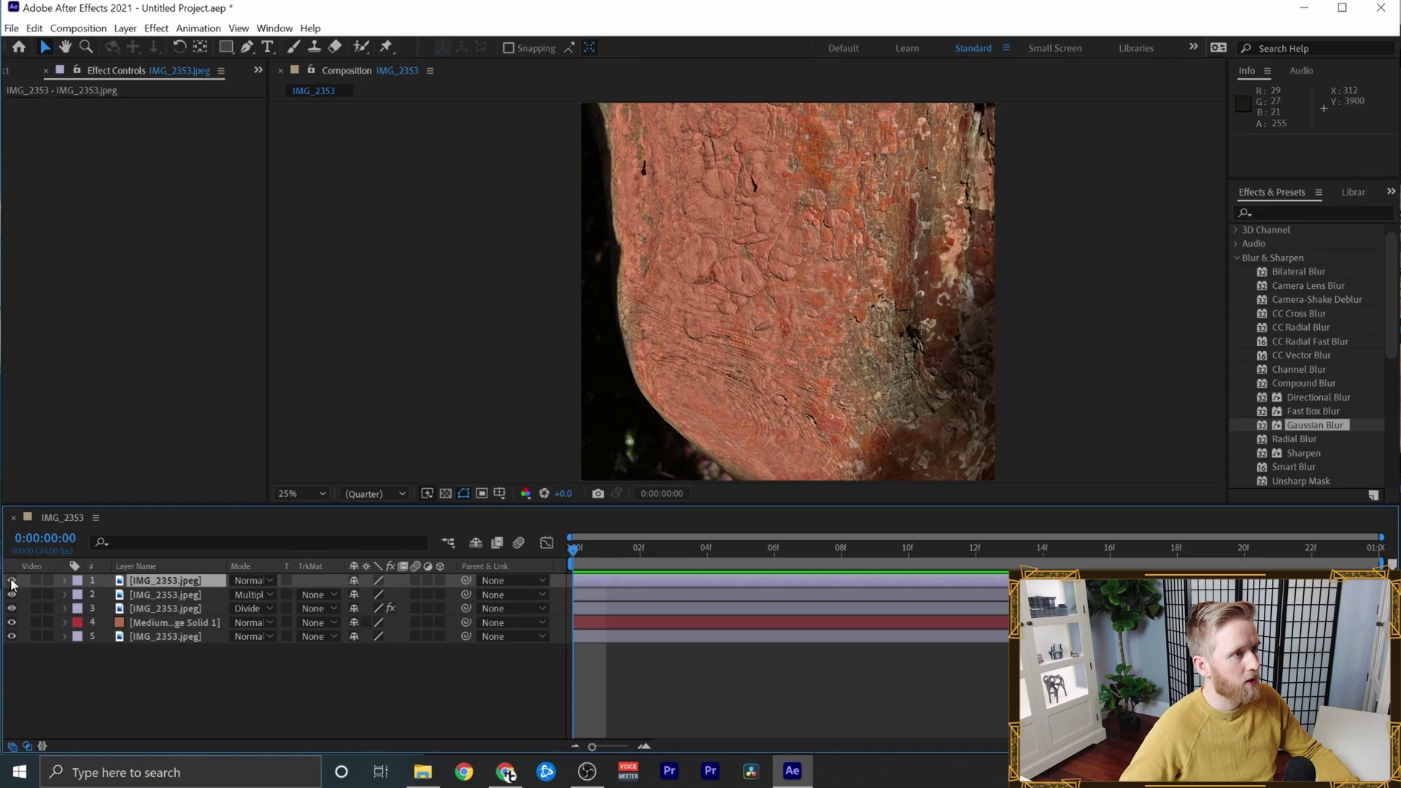
{"action": "left_click", "coordinate": [11, 580]}
{"action": "left_click", "coordinate": [11, 580]}
{"action": "left_click", "coordinate": [11, 580]}
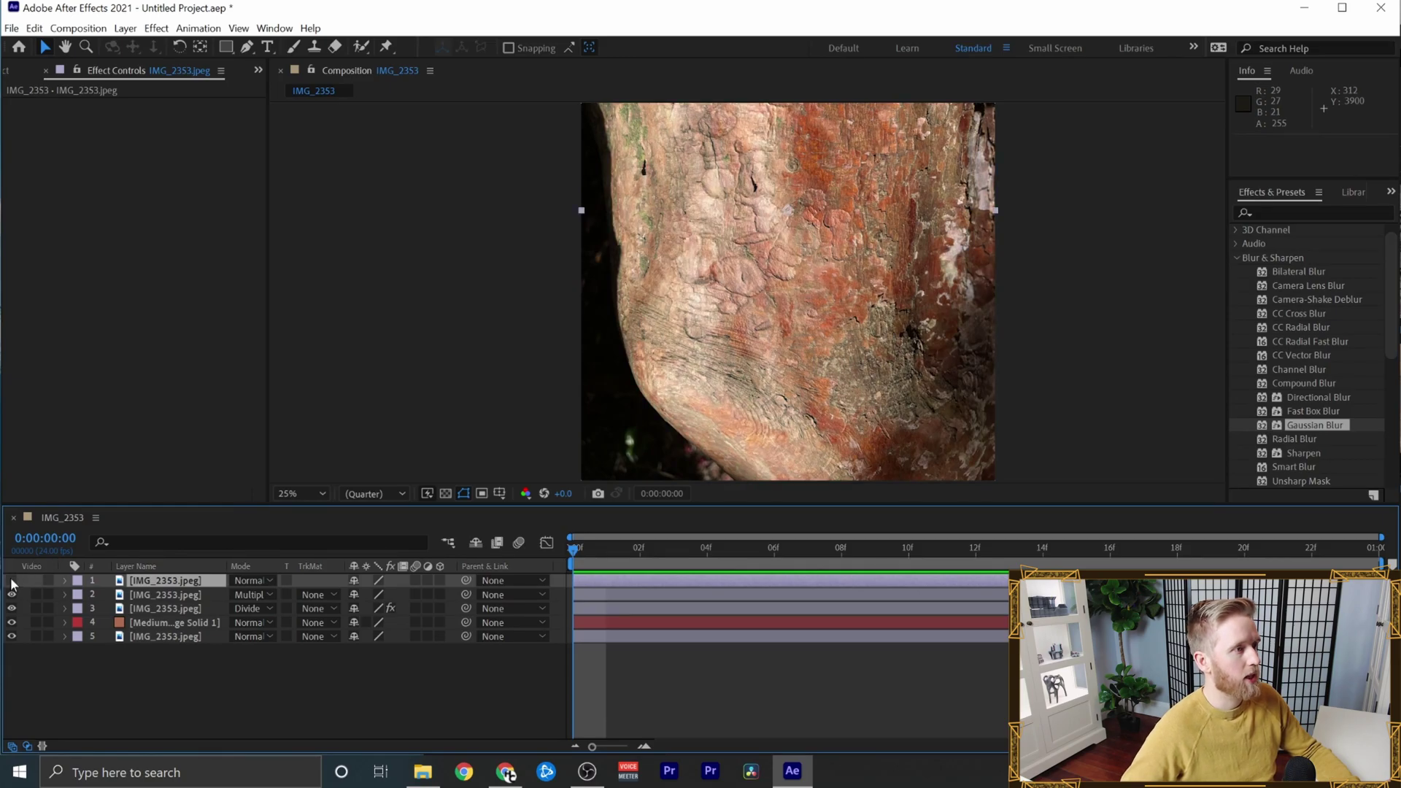
{"action": "left_click", "coordinate": [10, 581]}
{"action": "left_click", "coordinate": [11, 580]}
- Toggle the Multiply layer on and off to compare, leaving it hidden
{"action": "left_click", "coordinate": [11, 594]}
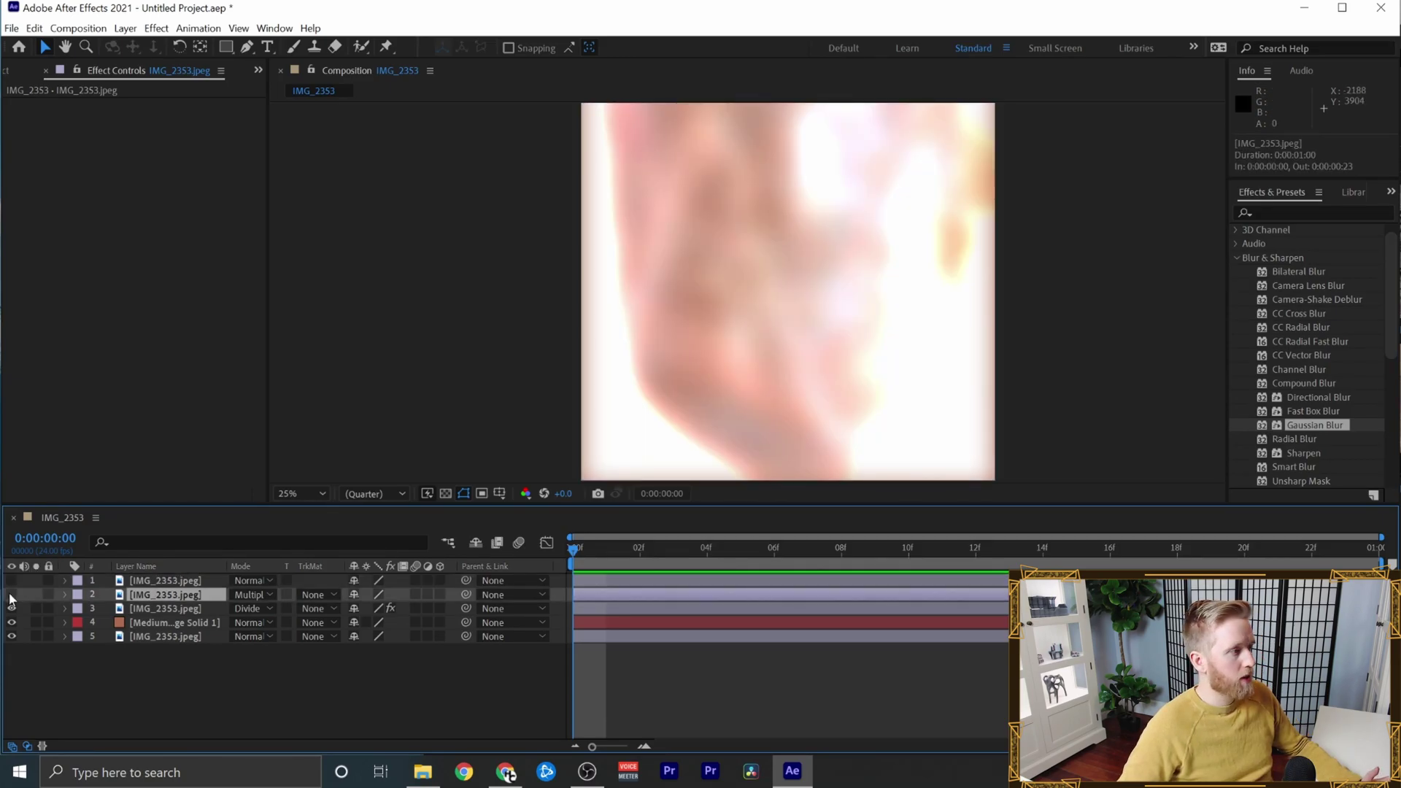
{"action": "left_click", "coordinate": [11, 595]}
{"action": "left_click", "coordinate": [11, 595]}
{"action": "left_click", "coordinate": [11, 594]}
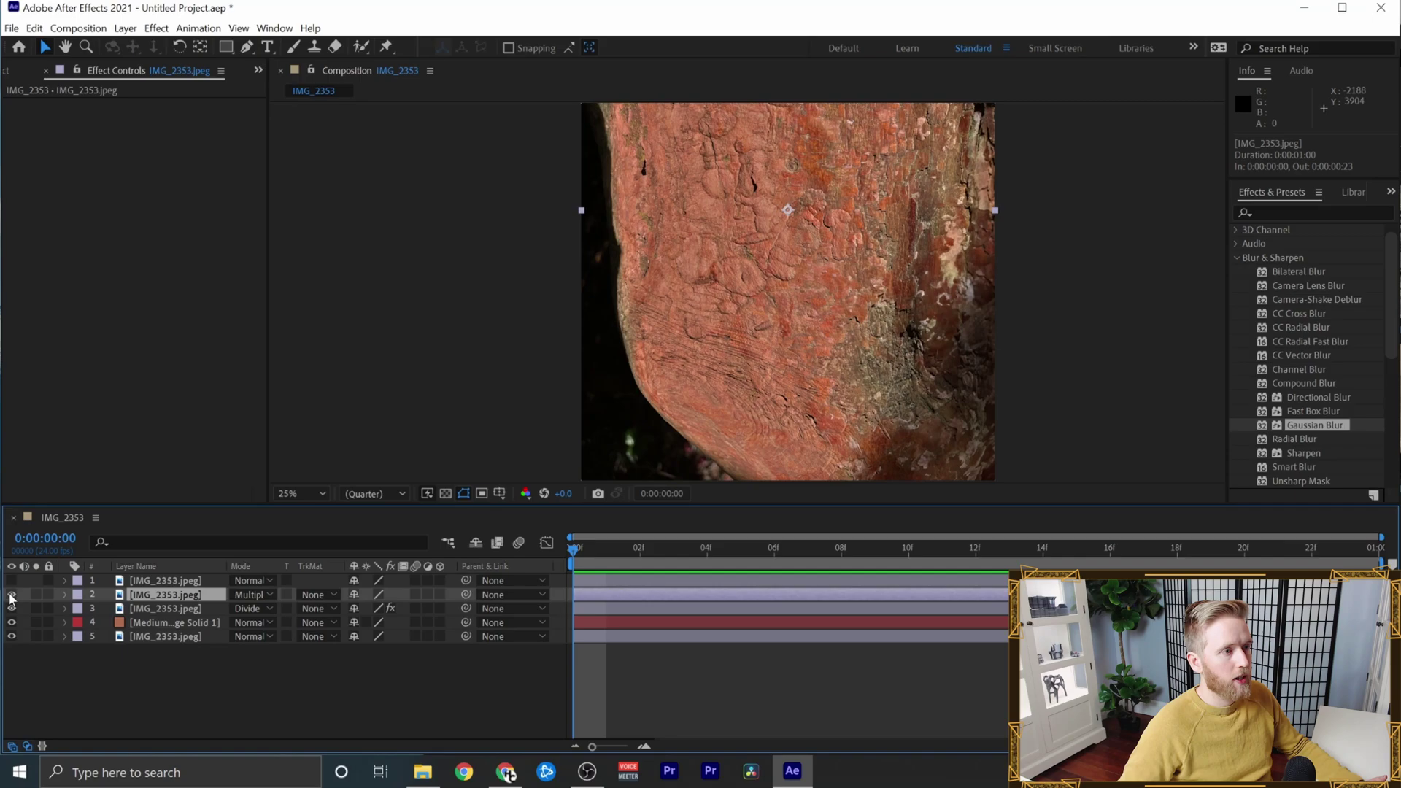
{"action": "left_click", "coordinate": [11, 594]}
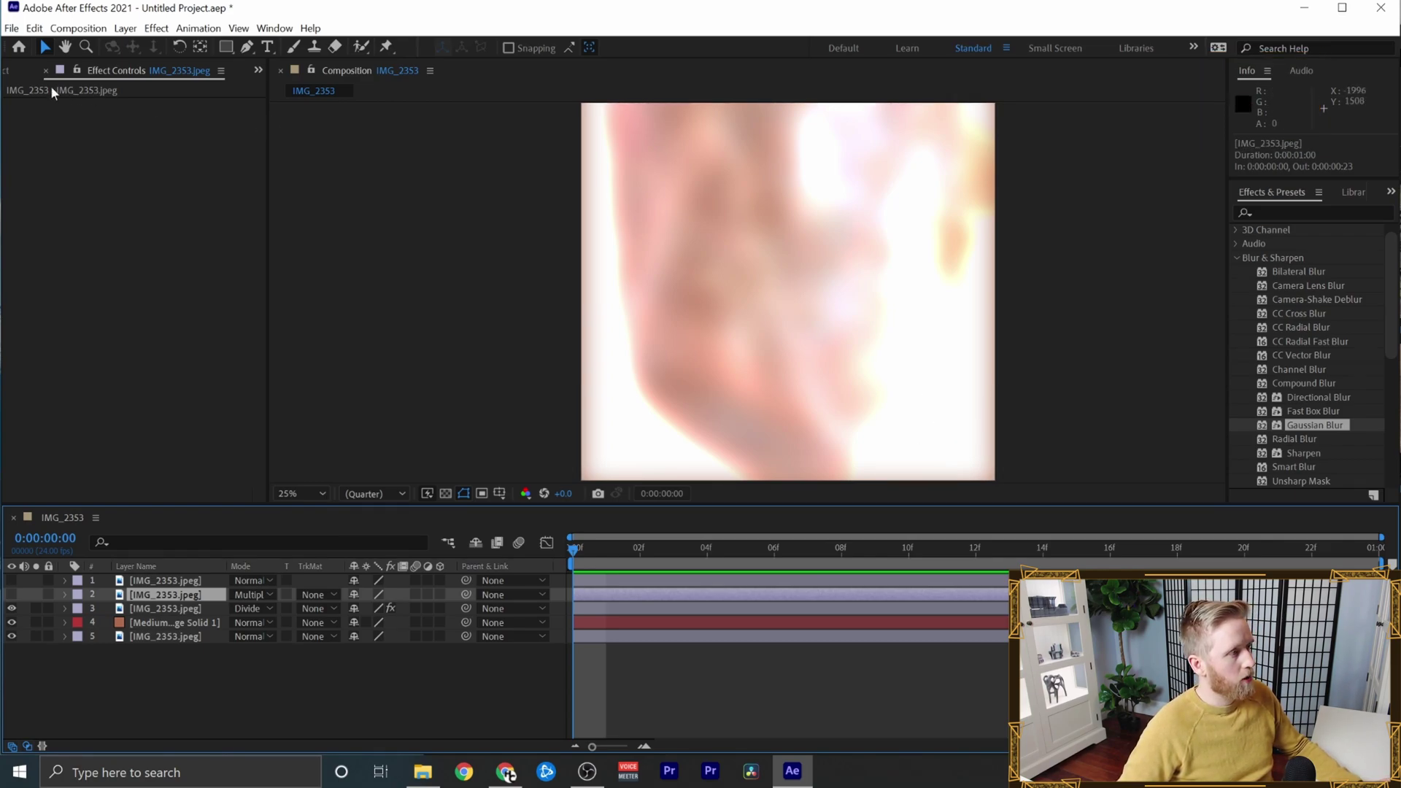
- Set the project colour depth to 32 bits per channel
{"action": "left_click", "coordinate": [7, 73]}
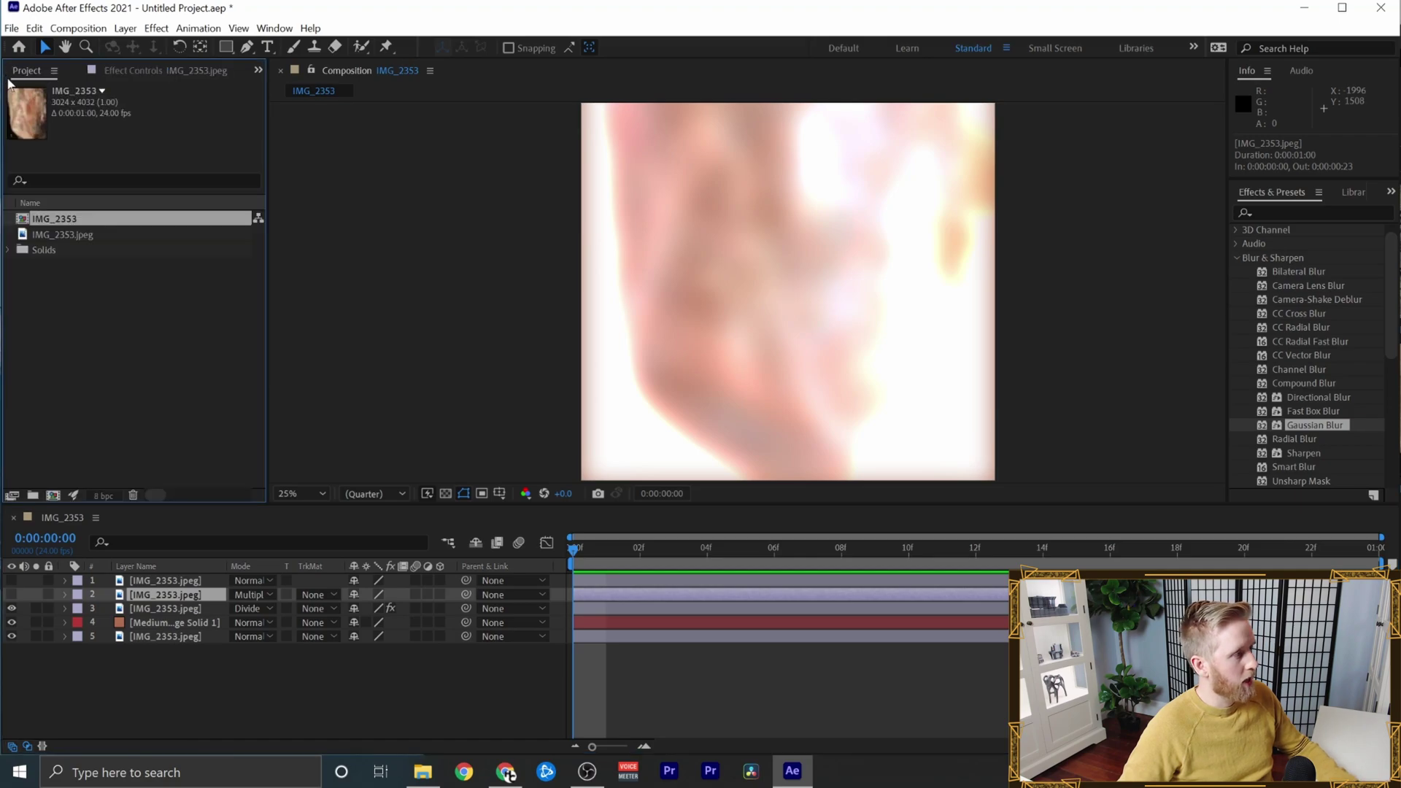
{"action": "left_click", "coordinate": [103, 496]}
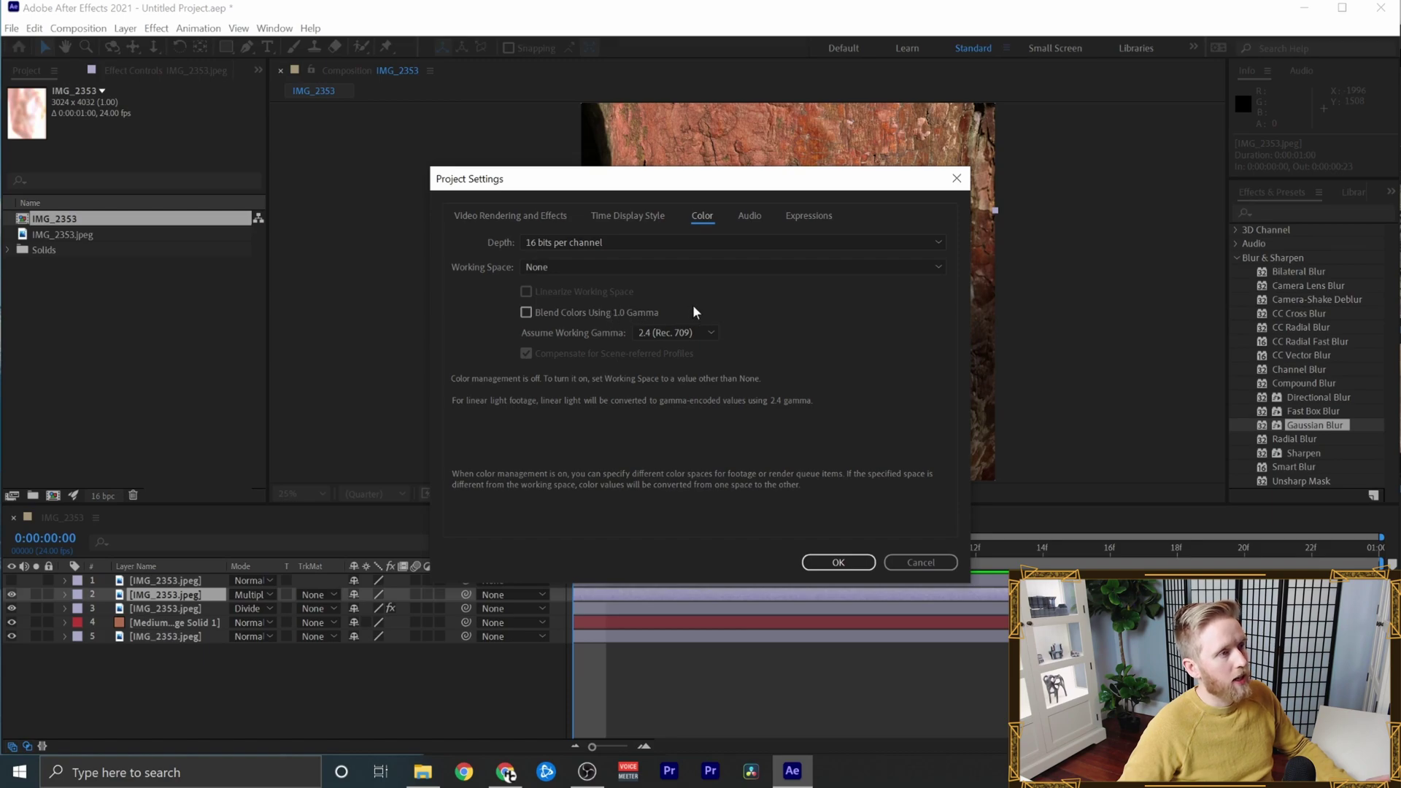
{"action": "left_click", "coordinate": [678, 243]}
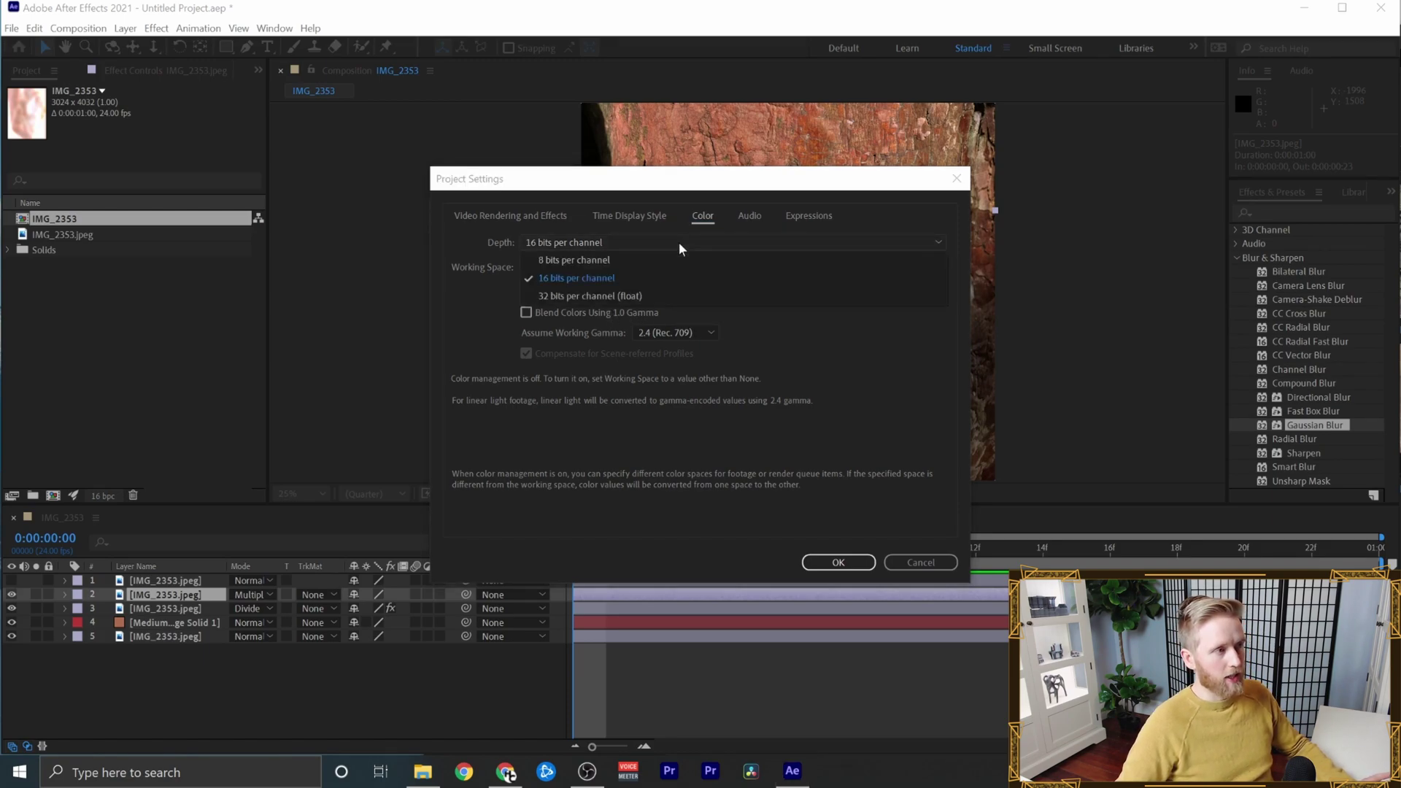
{"action": "left_click", "coordinate": [663, 296]}
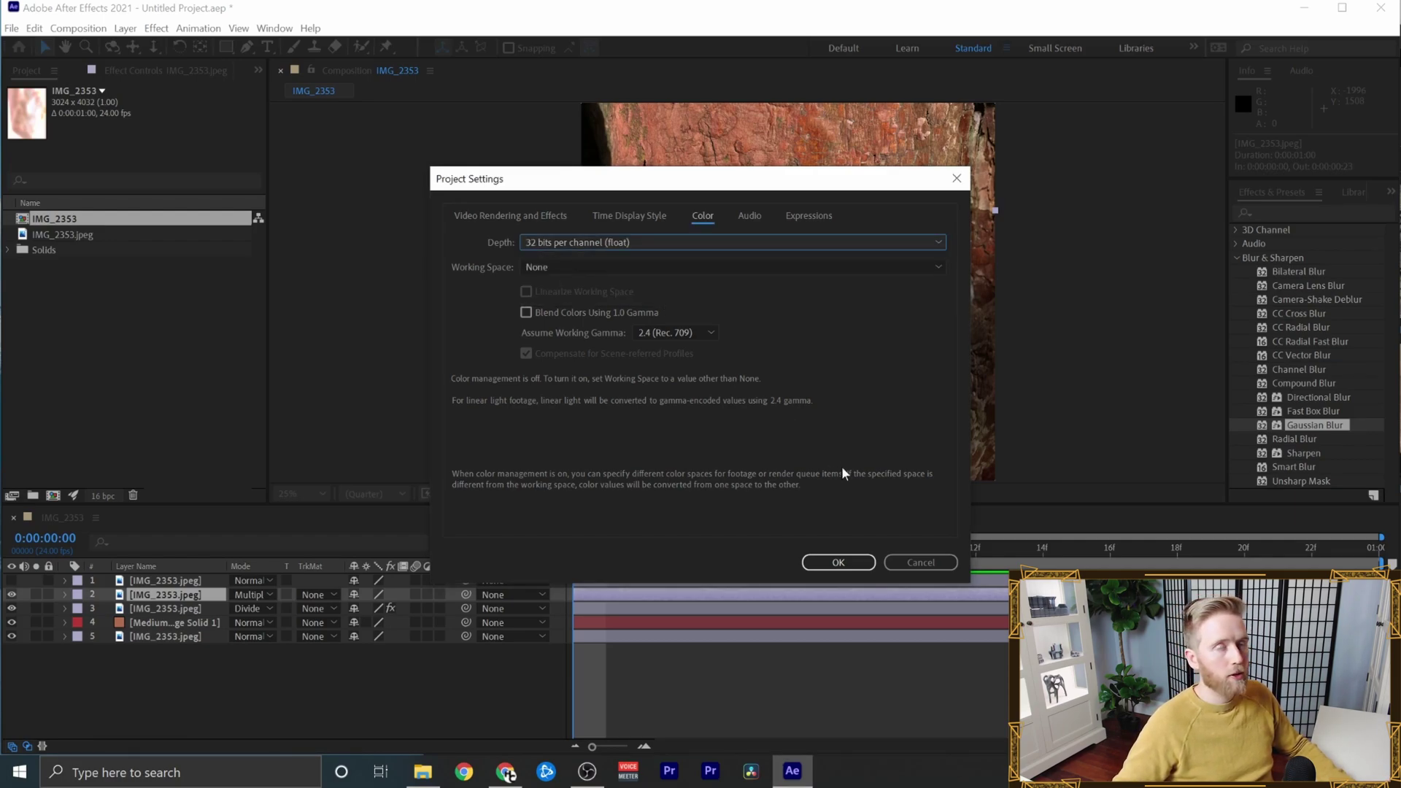
{"action": "left_click", "coordinate": [838, 562]}
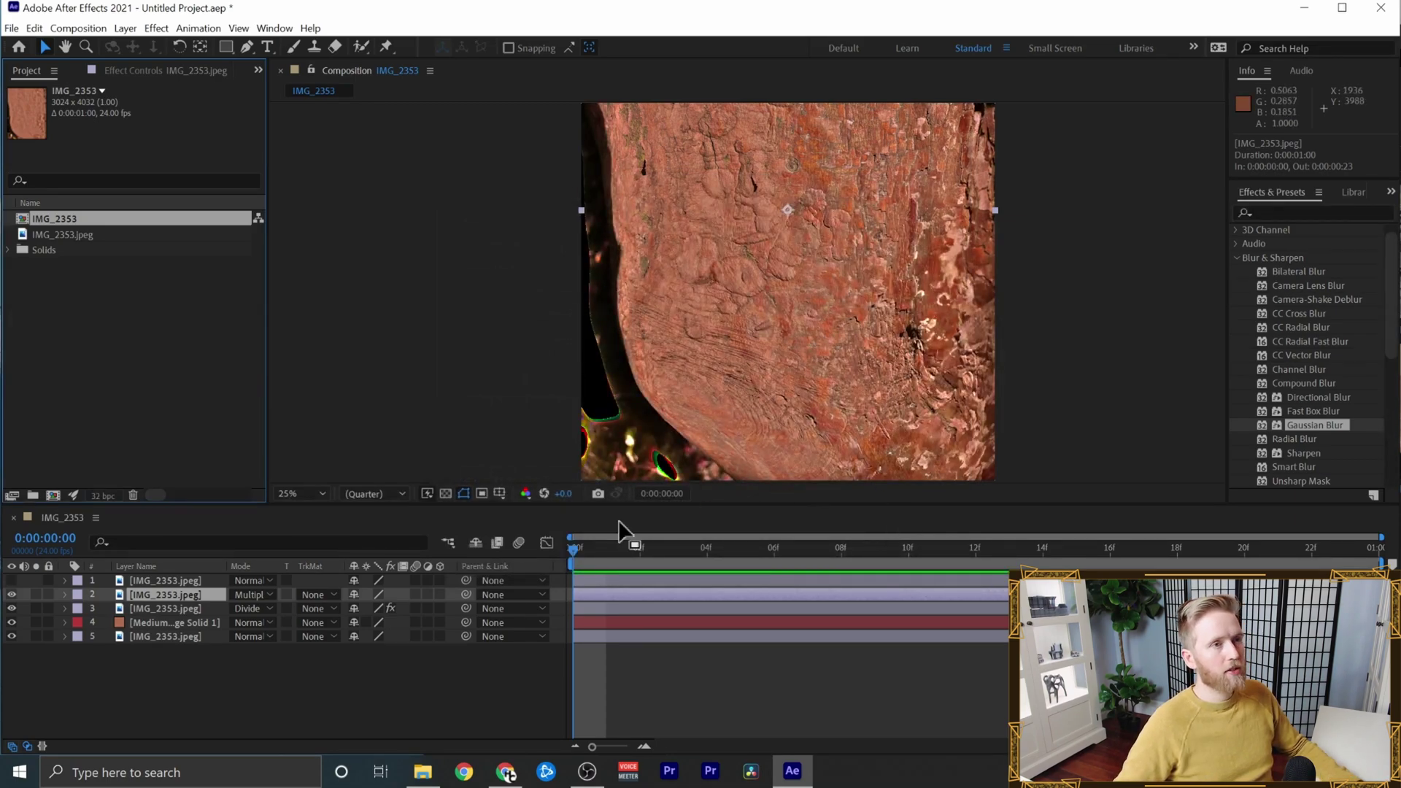
- Hide and reshow the Multiply layer, then check the Divide layer's 264.9 Gaussian Blur
{"action": "left_click", "coordinate": [11, 595]}
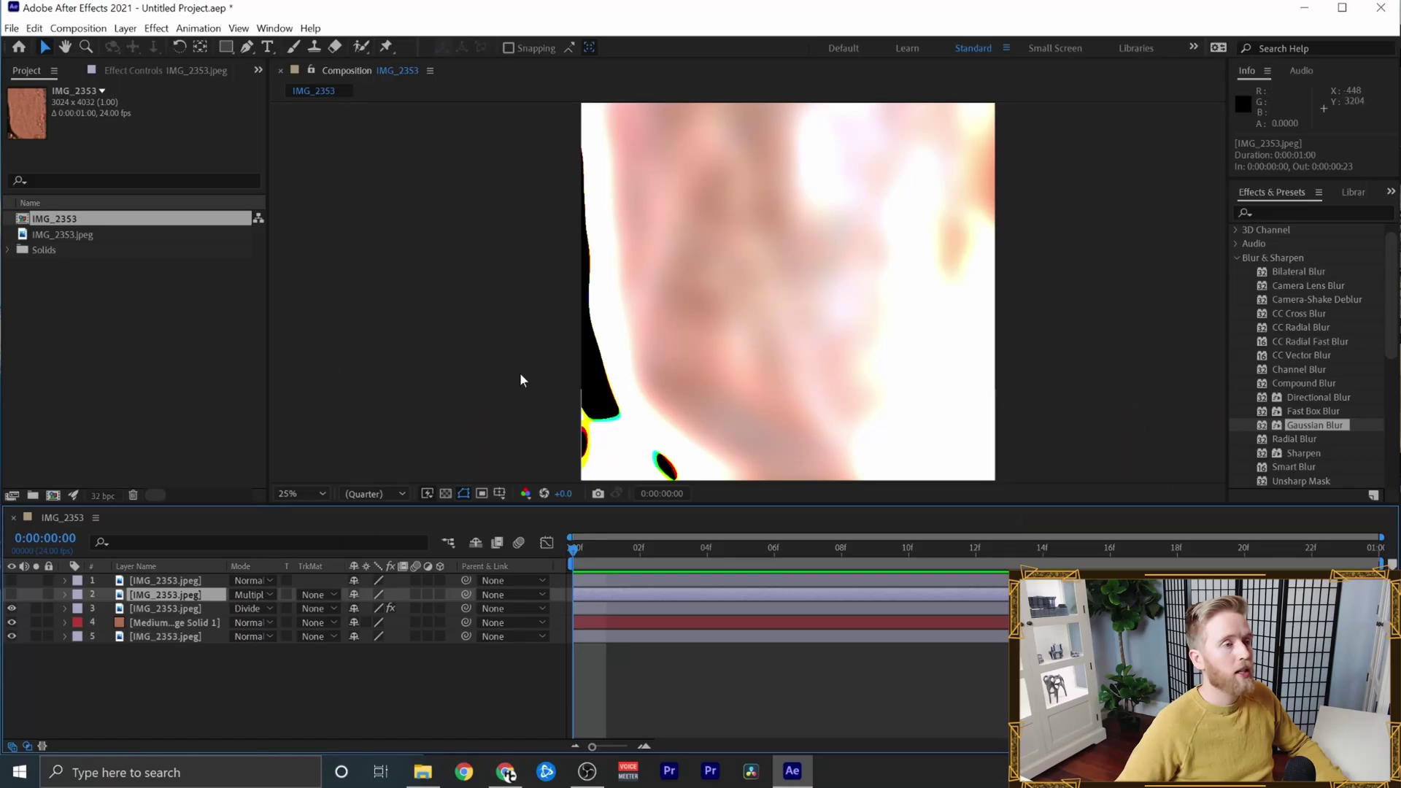
{"action": "left_click", "coordinate": [11, 595]}
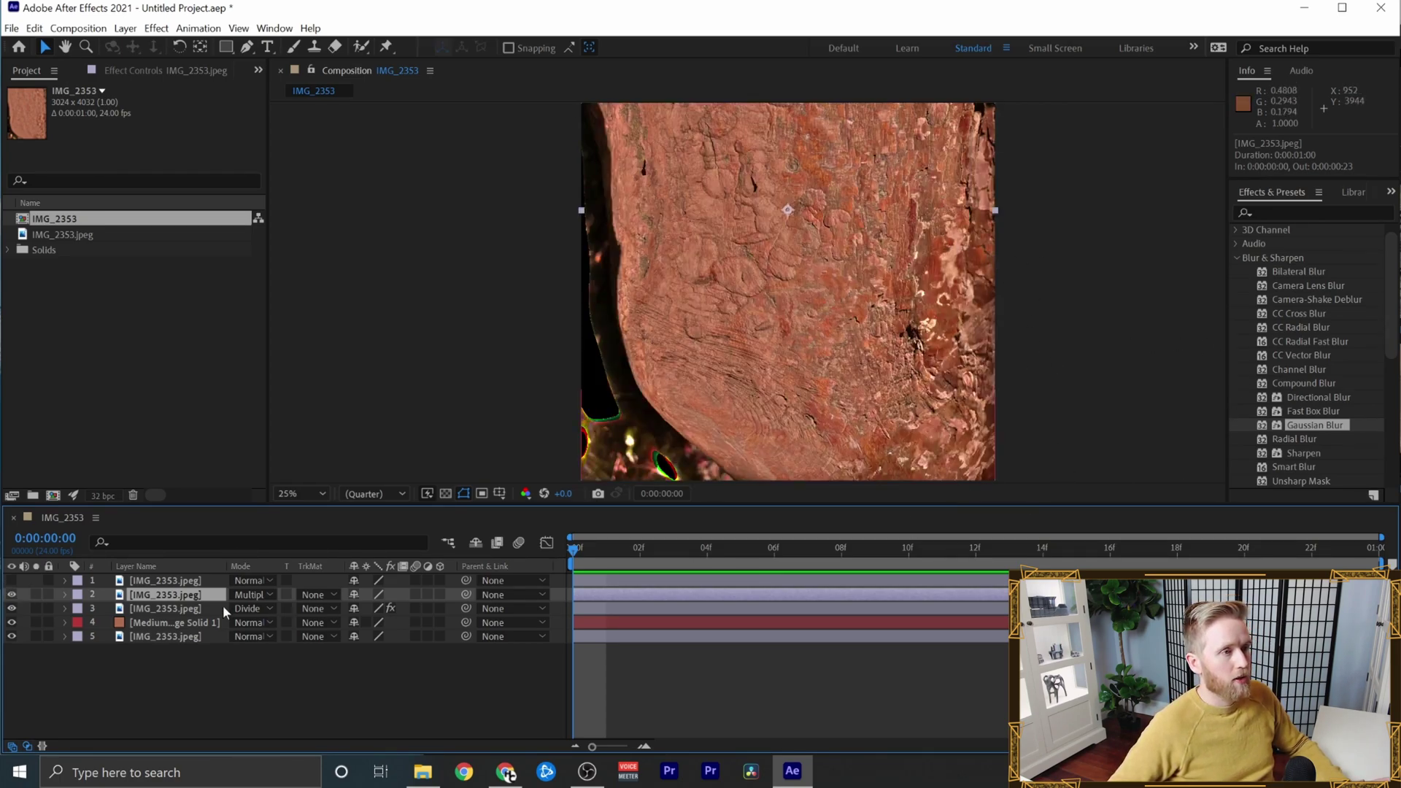
{"action": "left_click", "coordinate": [173, 604]}
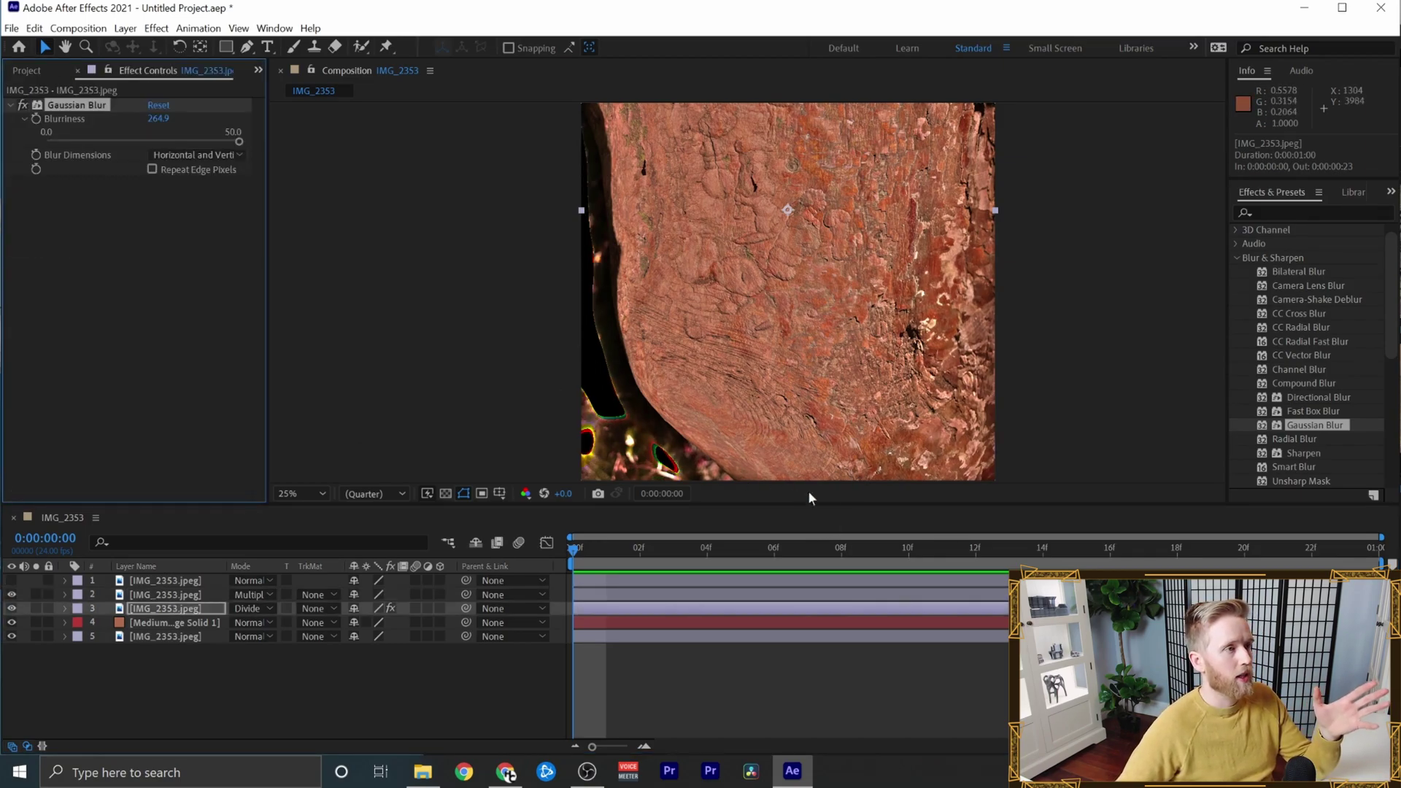
- Duplicate the bottom bark photo layer and place the copy above the solid
{"action": "left_click", "coordinate": [173, 637]}
{"action": "key", "text": "ctrl+d"}
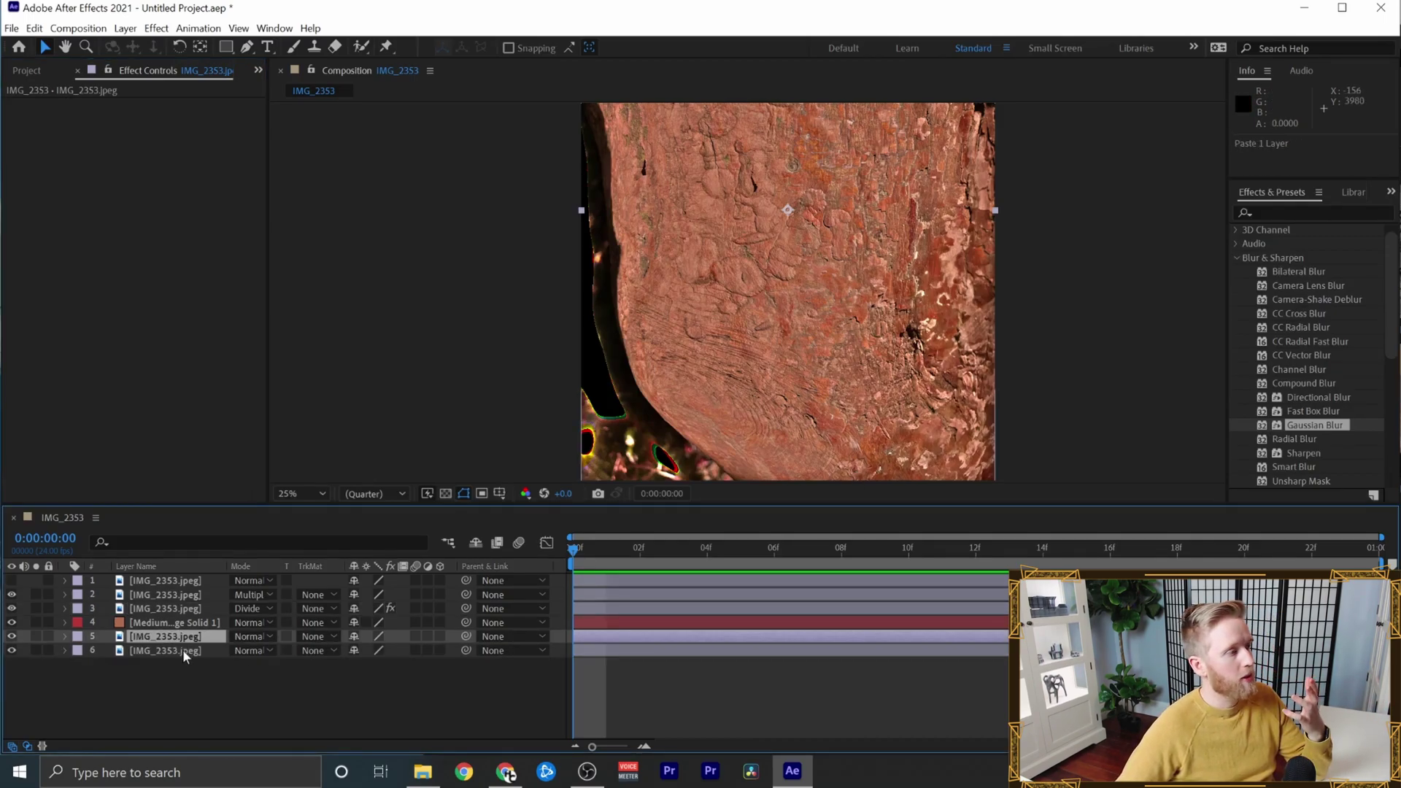
{"action": "left_click_drag", "start_coordinate": [186, 638], "coordinate": [188, 619]}
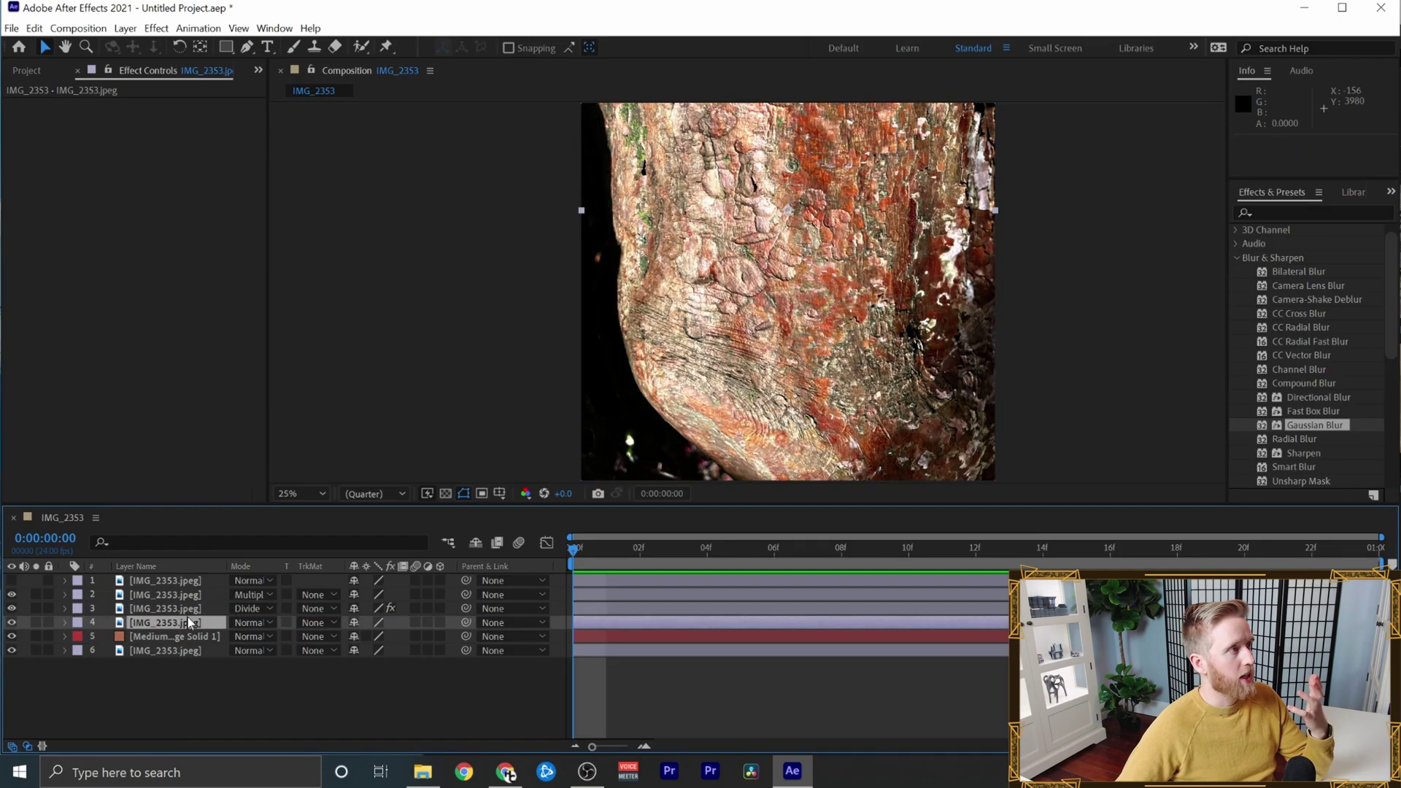
{"action": "left_click", "coordinate": [190, 623]}
- Draw a closed Pen mask around the trunk's right side on the new copy
{"action": "left_click", "coordinate": [247, 47]}
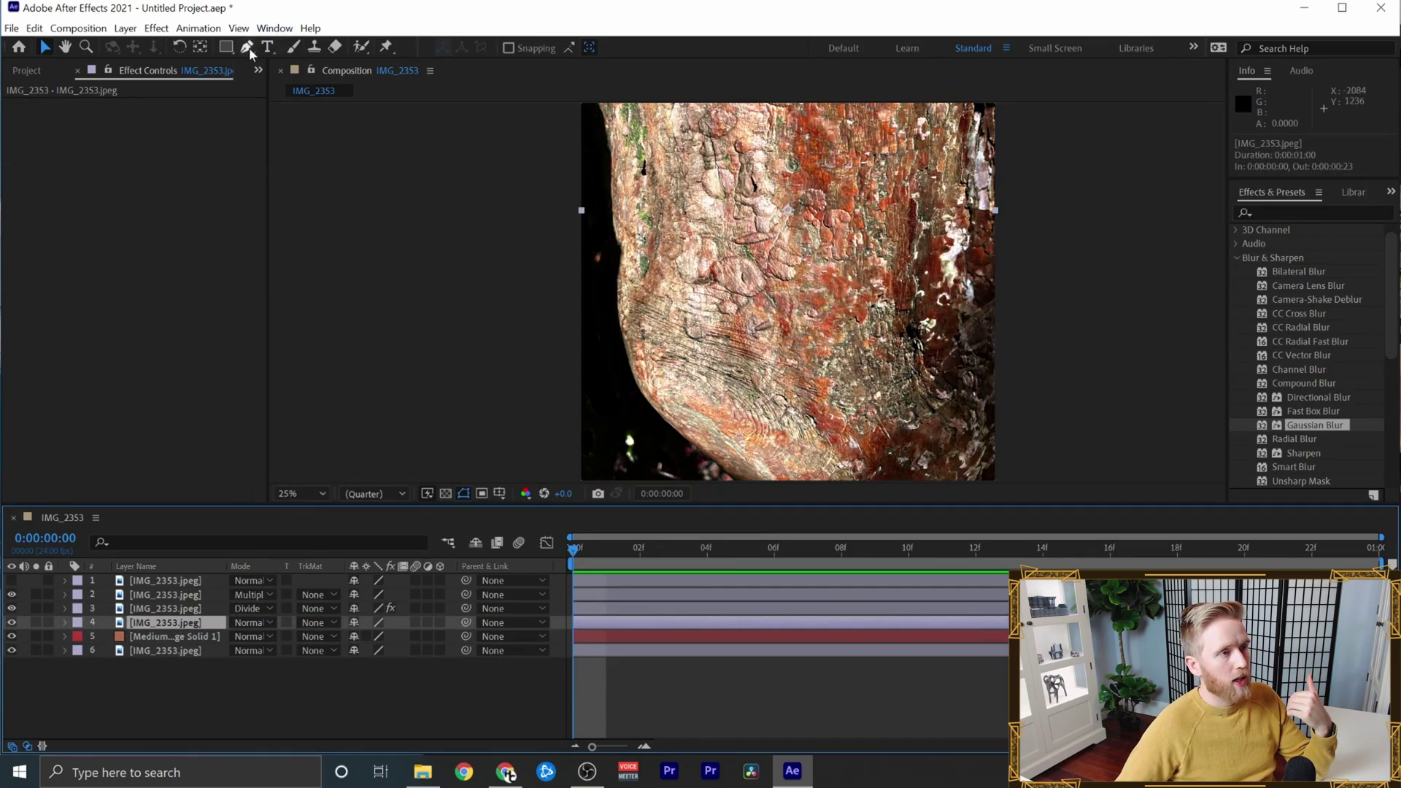
{"action": "left_click", "coordinate": [793, 111]}
{"action": "left_click", "coordinate": [801, 410]}
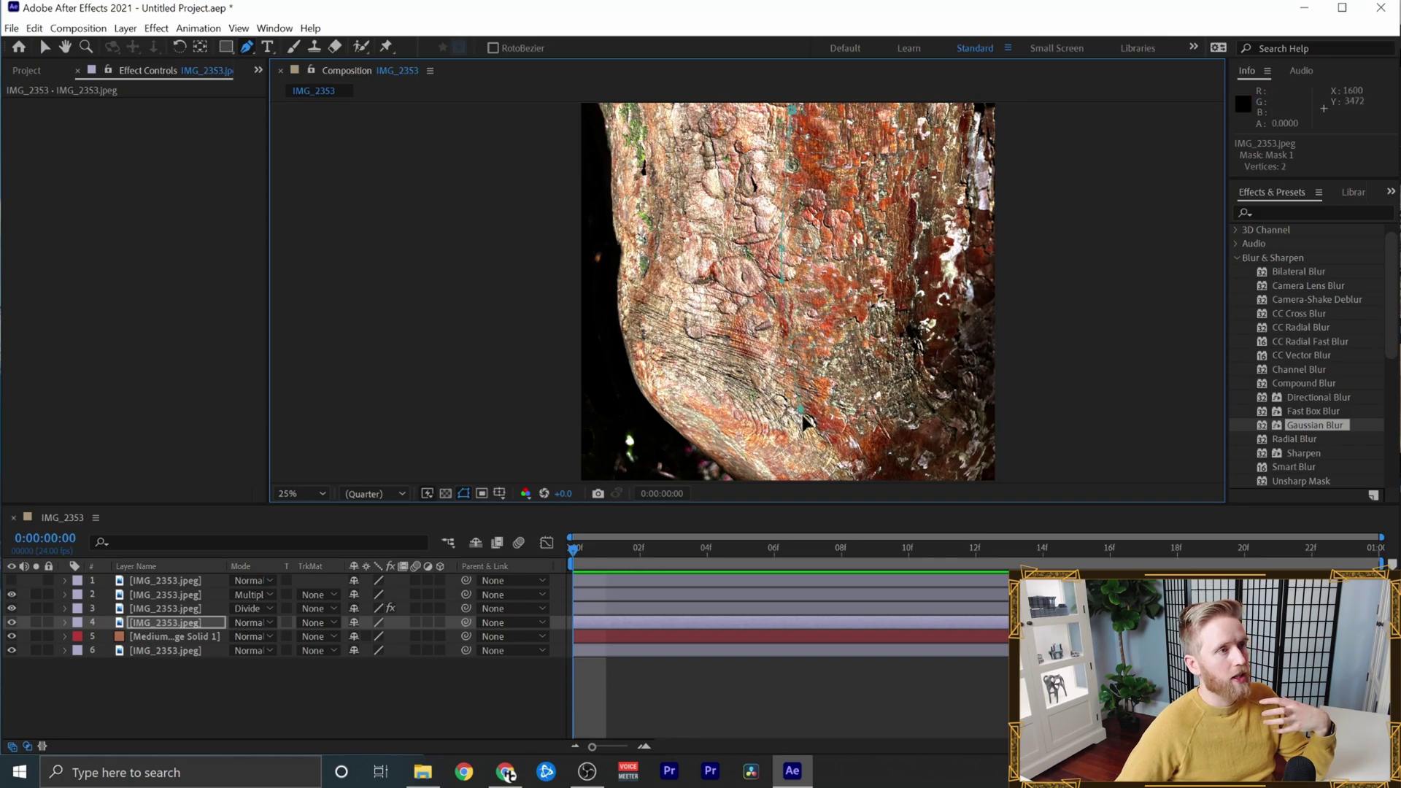
{"action": "left_click", "coordinate": [924, 394]}
{"action": "left_click", "coordinate": [966, 207]}
{"action": "left_click", "coordinate": [975, 108]}
{"action": "left_click", "coordinate": [984, 111]}
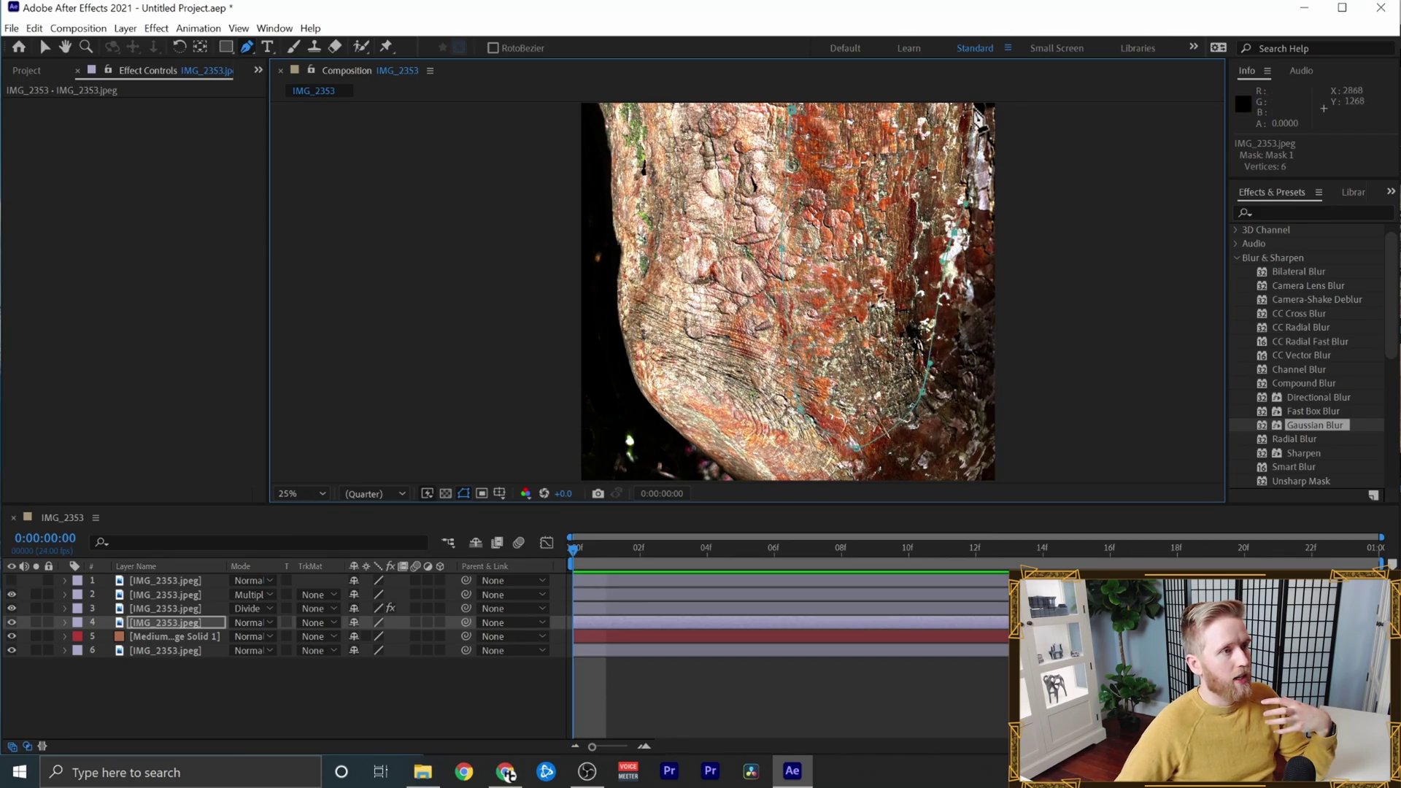
{"action": "left_click", "coordinate": [792, 111]}
{"action": "left_click", "coordinate": [794, 113]}
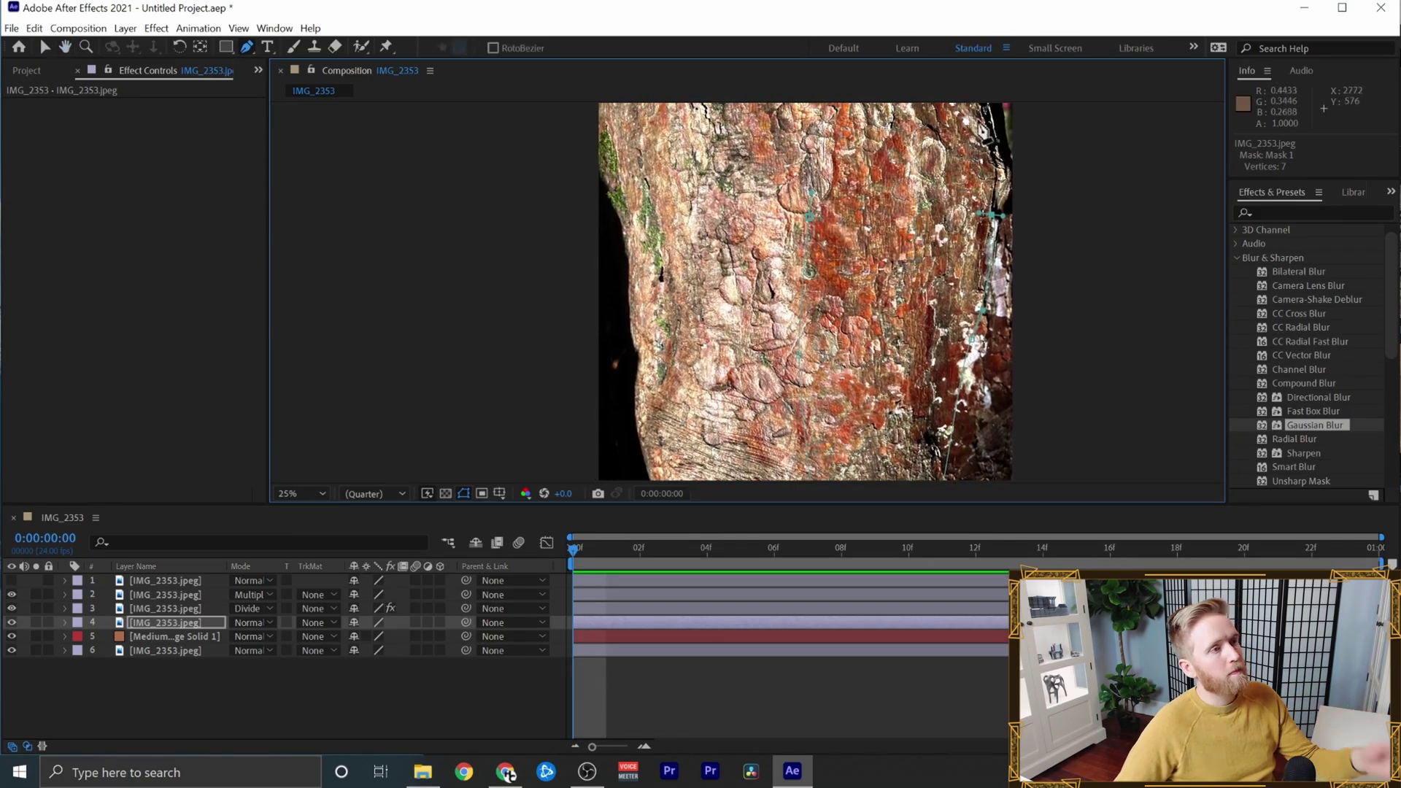
{"action": "left_click_drag", "start_coordinate": [907, 219], "coordinate": [846, 206]}
- Feather Mask 1 to 640 pixels
{"action": "left_click", "coordinate": [142, 623]}
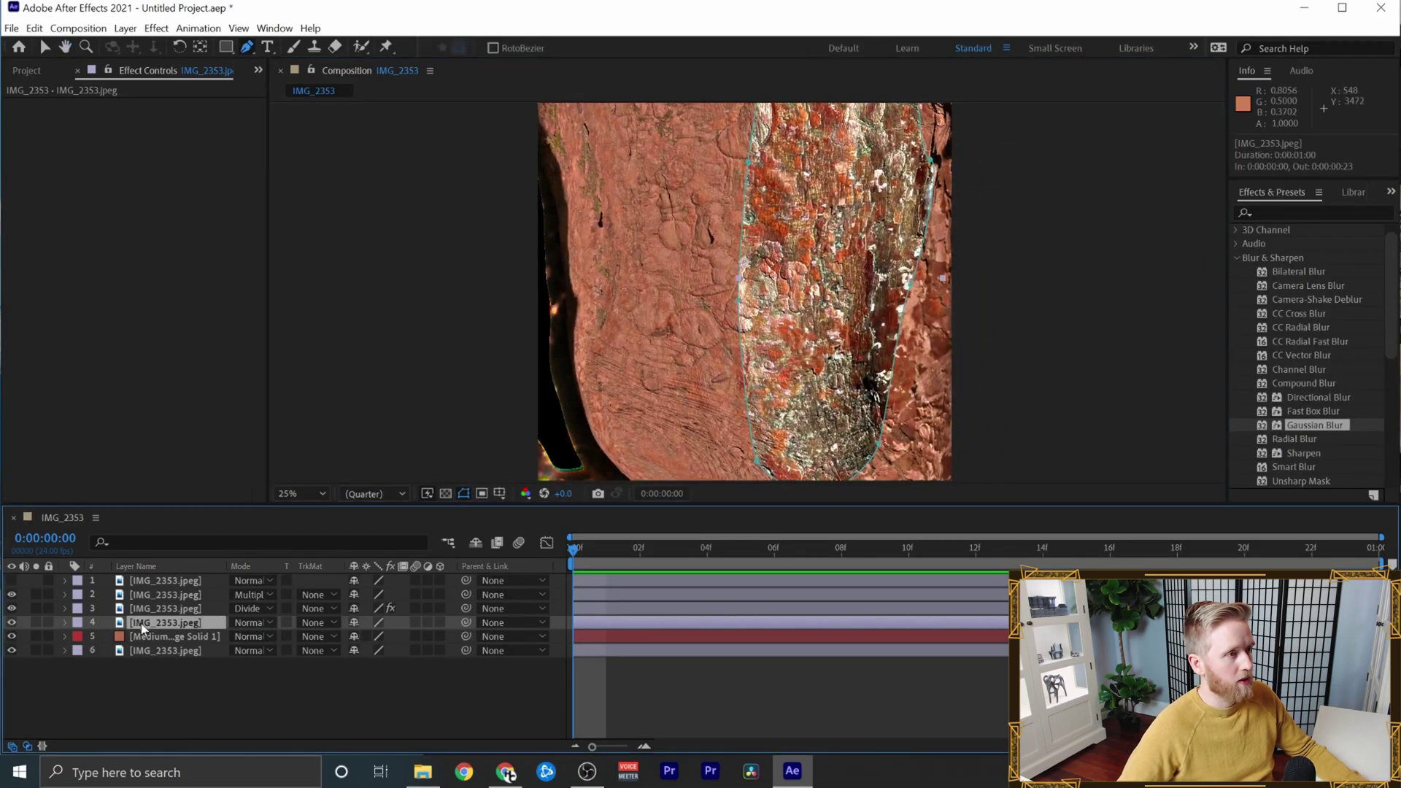
{"action": "key", "text": "m"}
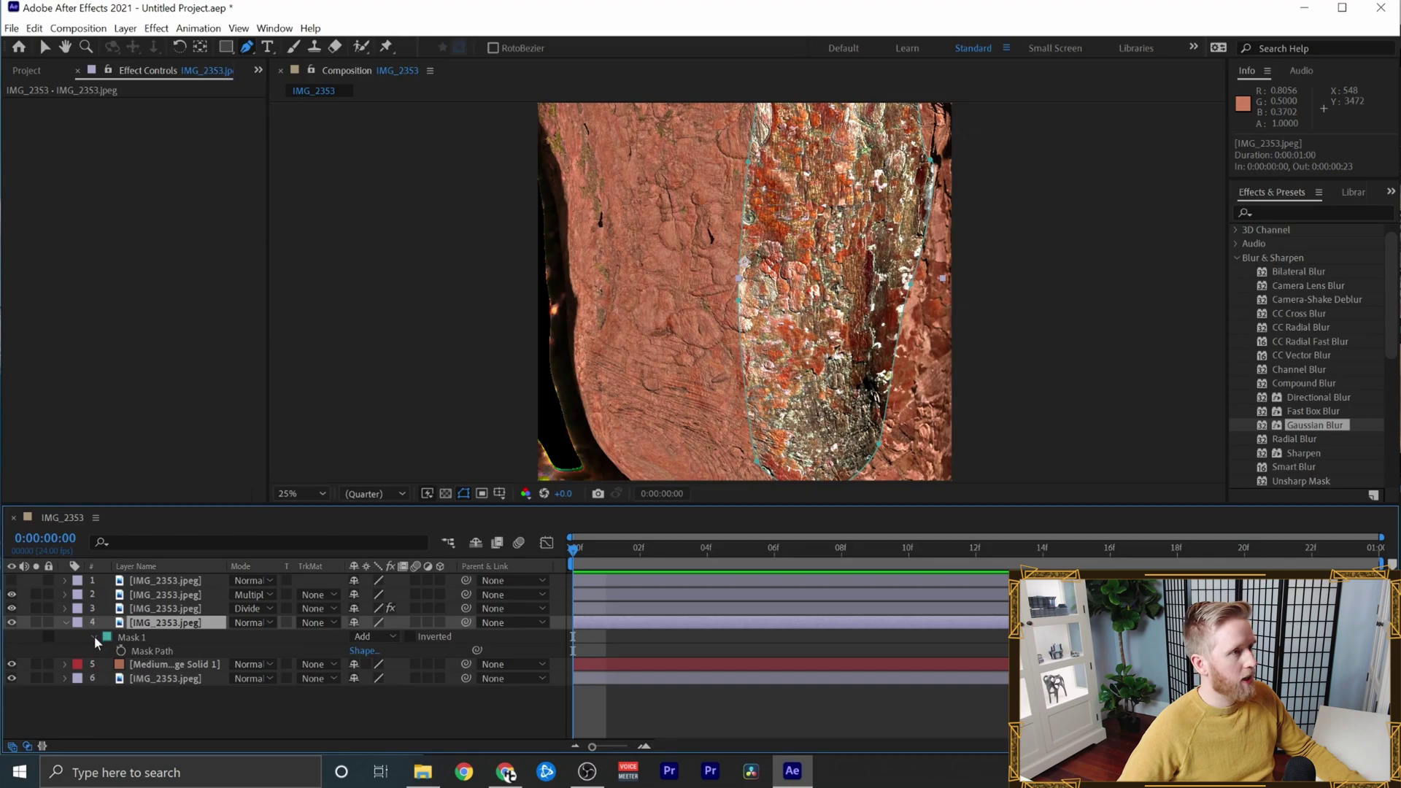
{"action": "left_click", "coordinate": [94, 637]}
{"action": "left_click_drag", "start_coordinate": [372, 666], "coordinate": [893, 664]}
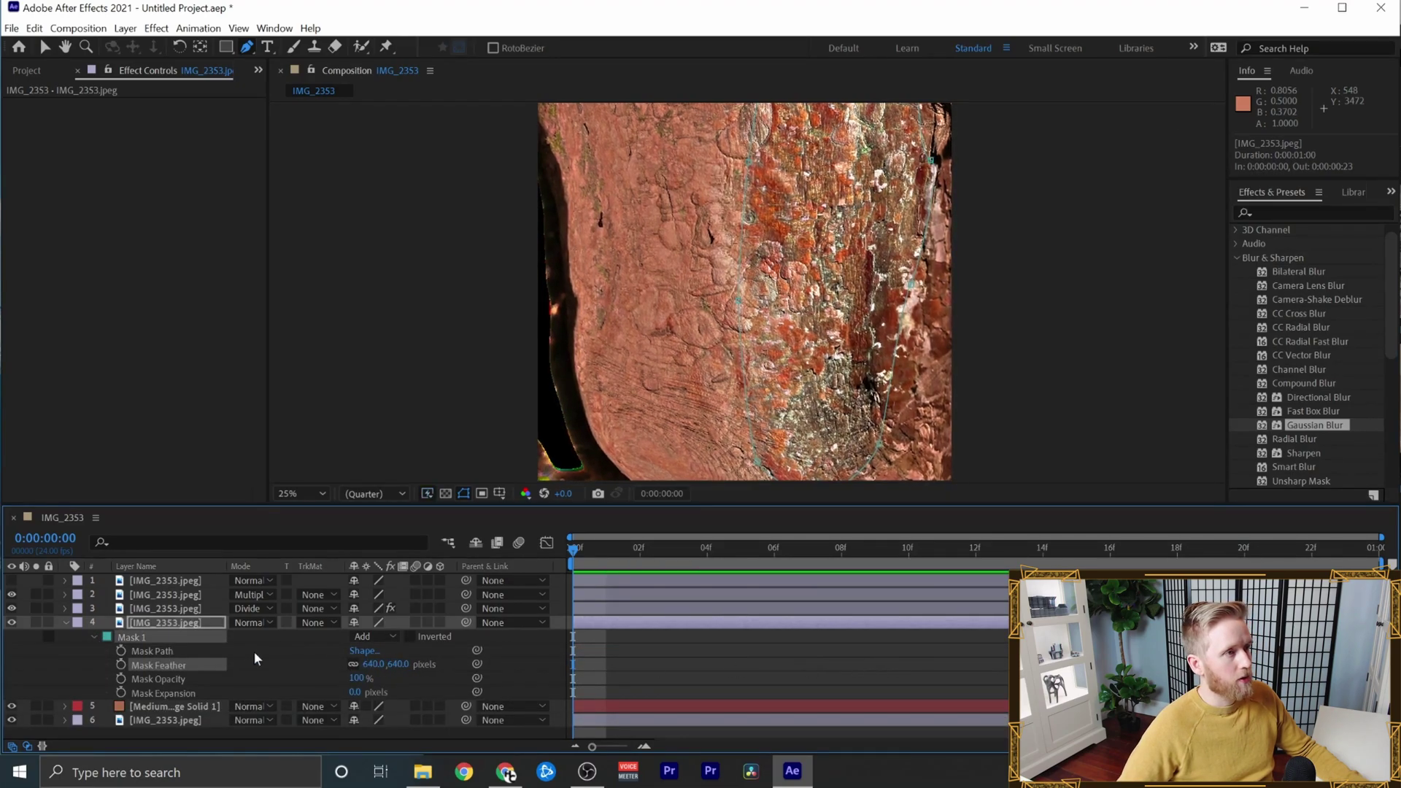
- Shift the masked bark patch left and rotate it to -8°
{"action": "left_click", "coordinate": [44, 47]}
{"action": "key", "text": "t"}
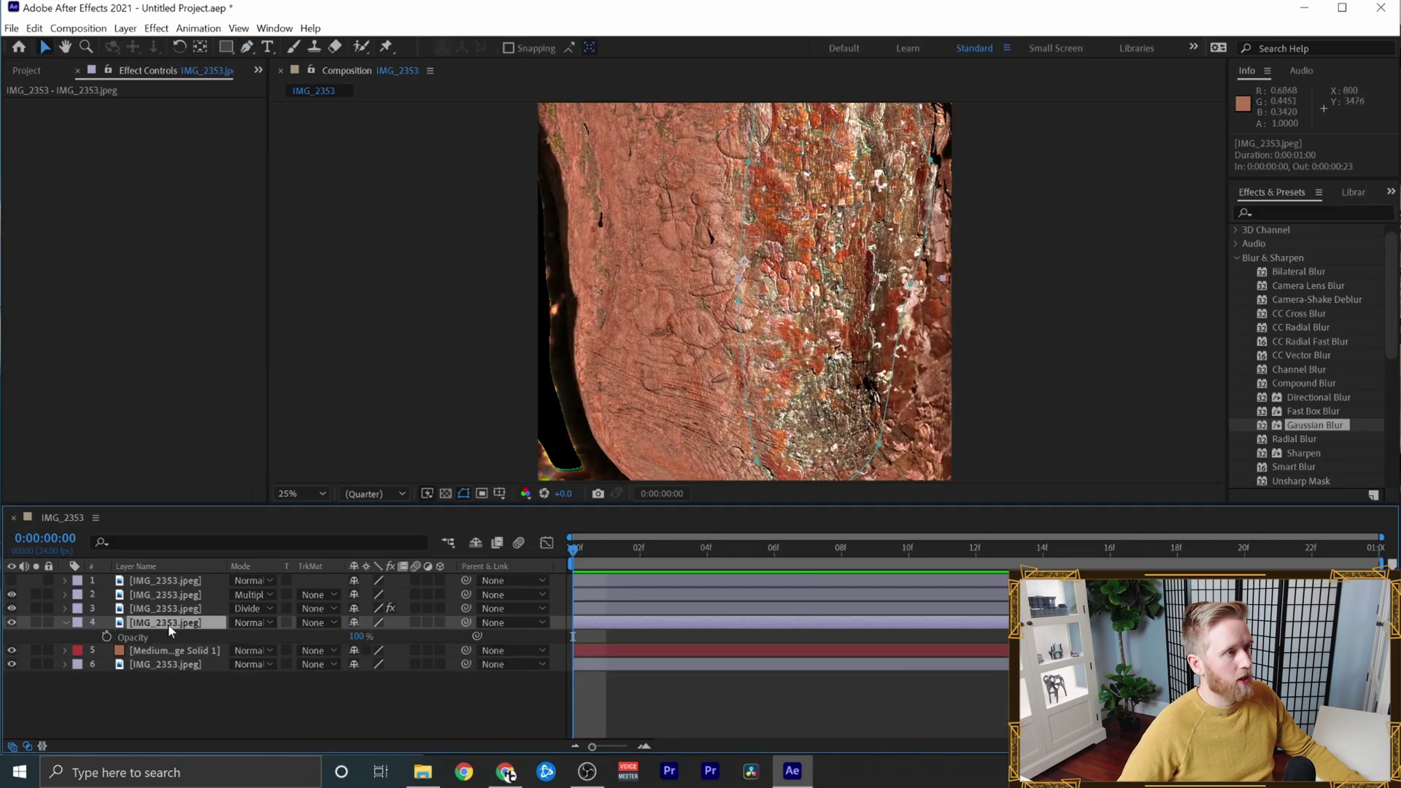
{"action": "left_click_drag", "start_coordinate": [838, 307], "coordinate": [619, 310]}
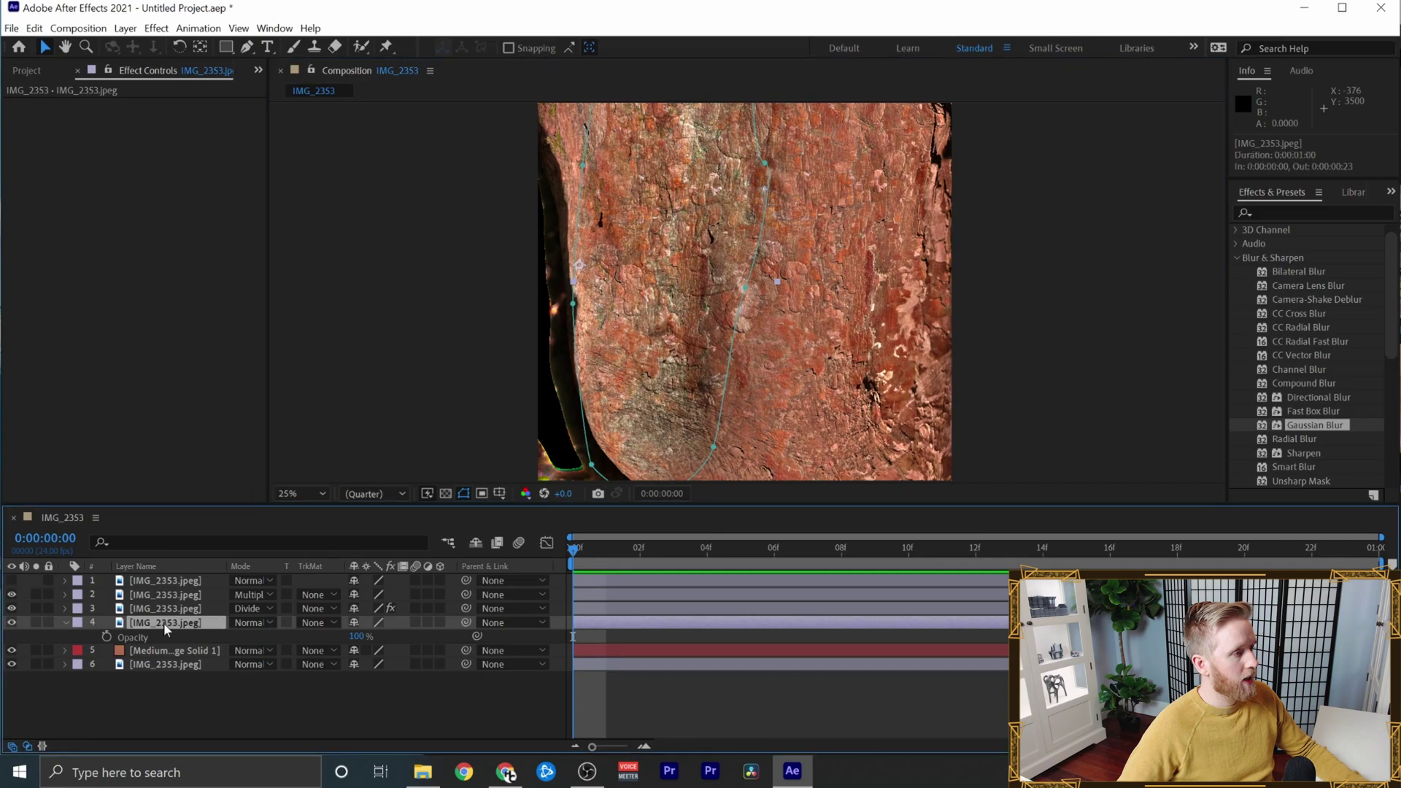
{"action": "key", "text": "r"}
{"action": "left_click_drag", "start_coordinate": [367, 636], "coordinate": [365, 636]}
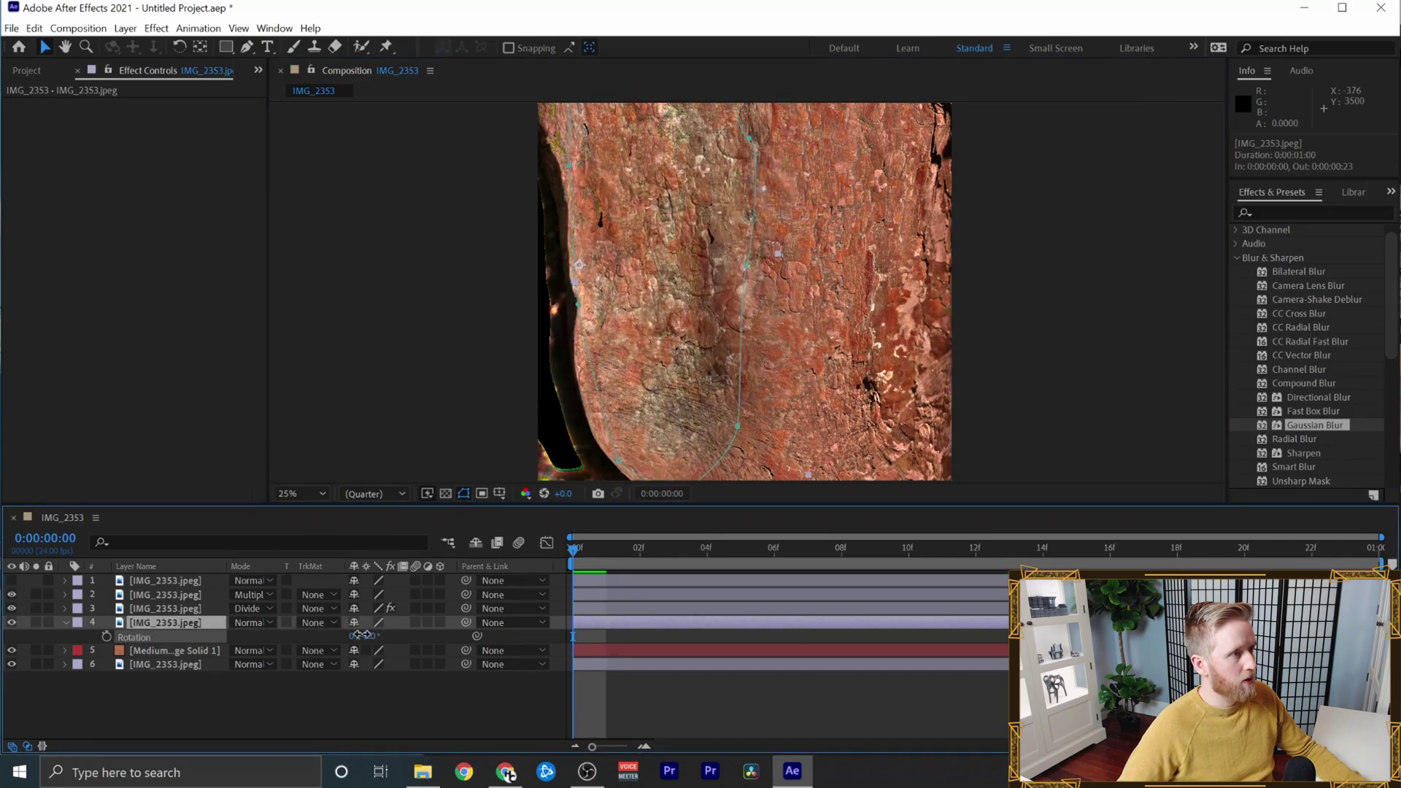
{"action": "left_click_drag", "start_coordinate": [722, 373], "coordinate": [709, 422]}
{"action": "middle_click_drag", "start_coordinate": [710, 422], "coordinate": [572, 343]}
{"action": "left_click_drag", "start_coordinate": [572, 344], "coordinate": [588, 355]}
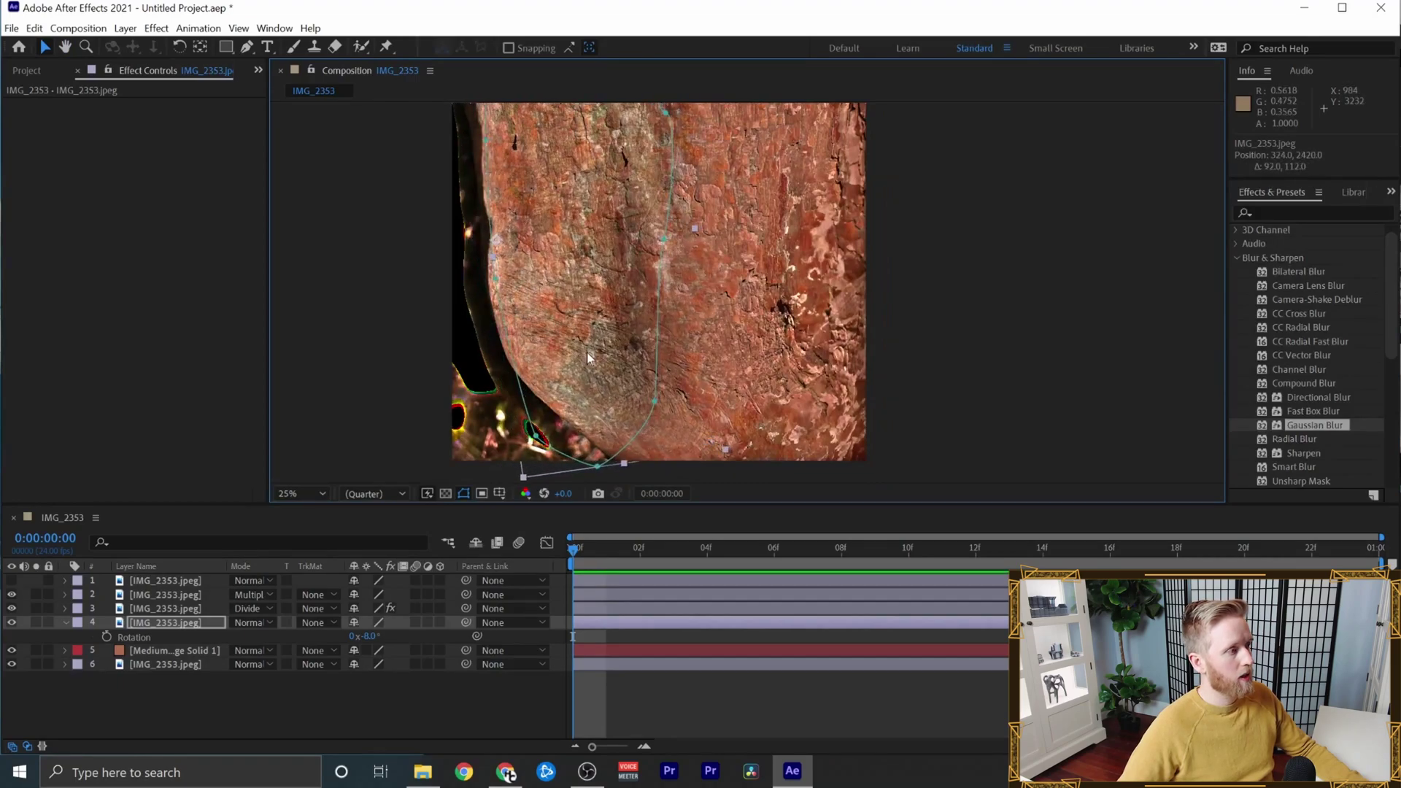
{"action": "middle_click_drag", "start_coordinate": [403, 273], "coordinate": [400, 294]}
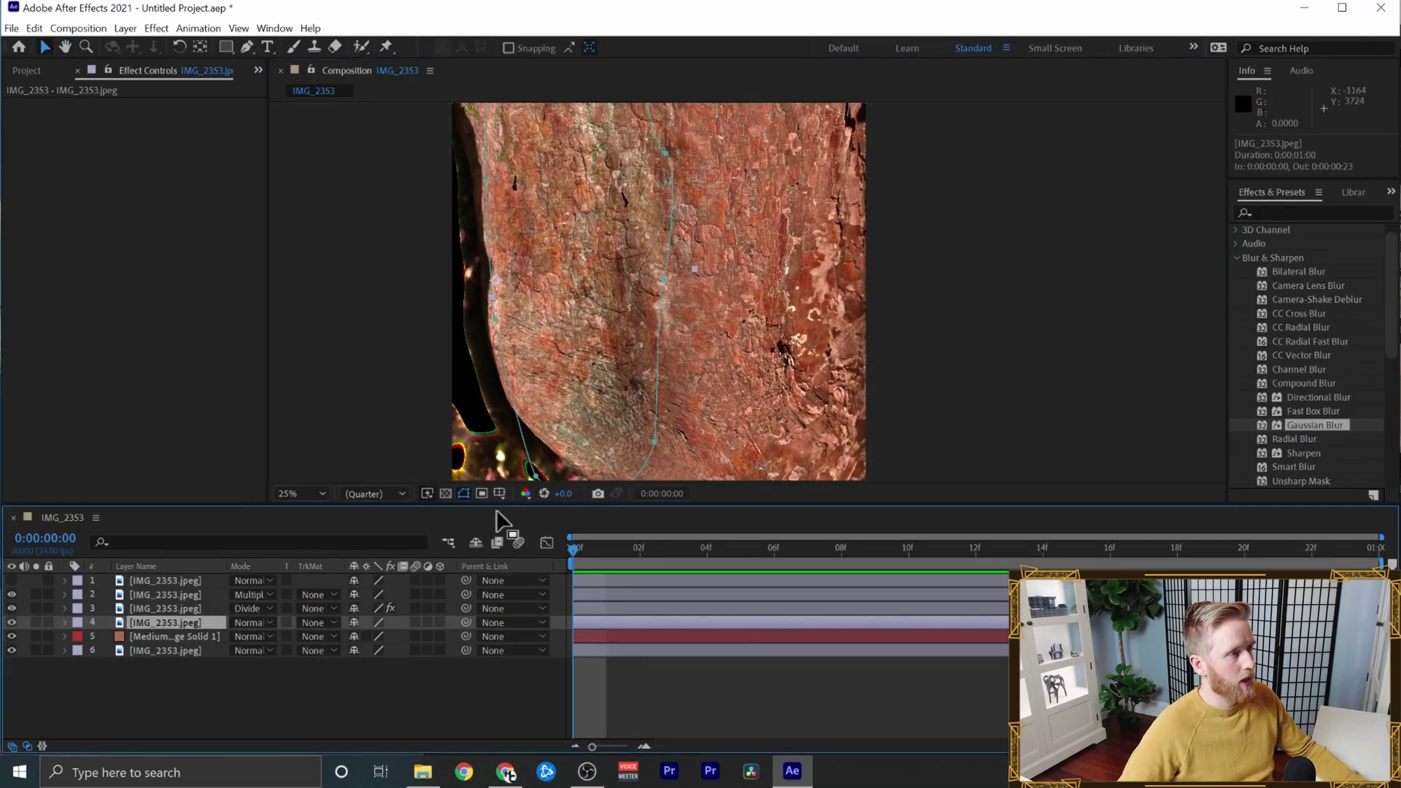
- Apply Gaussian Blur to the patch with Blurriness 157
{"action": "left_click_drag", "start_coordinate": [1314, 425], "coordinate": [162, 624]}
{"action": "left_click", "coordinate": [24, 118]}
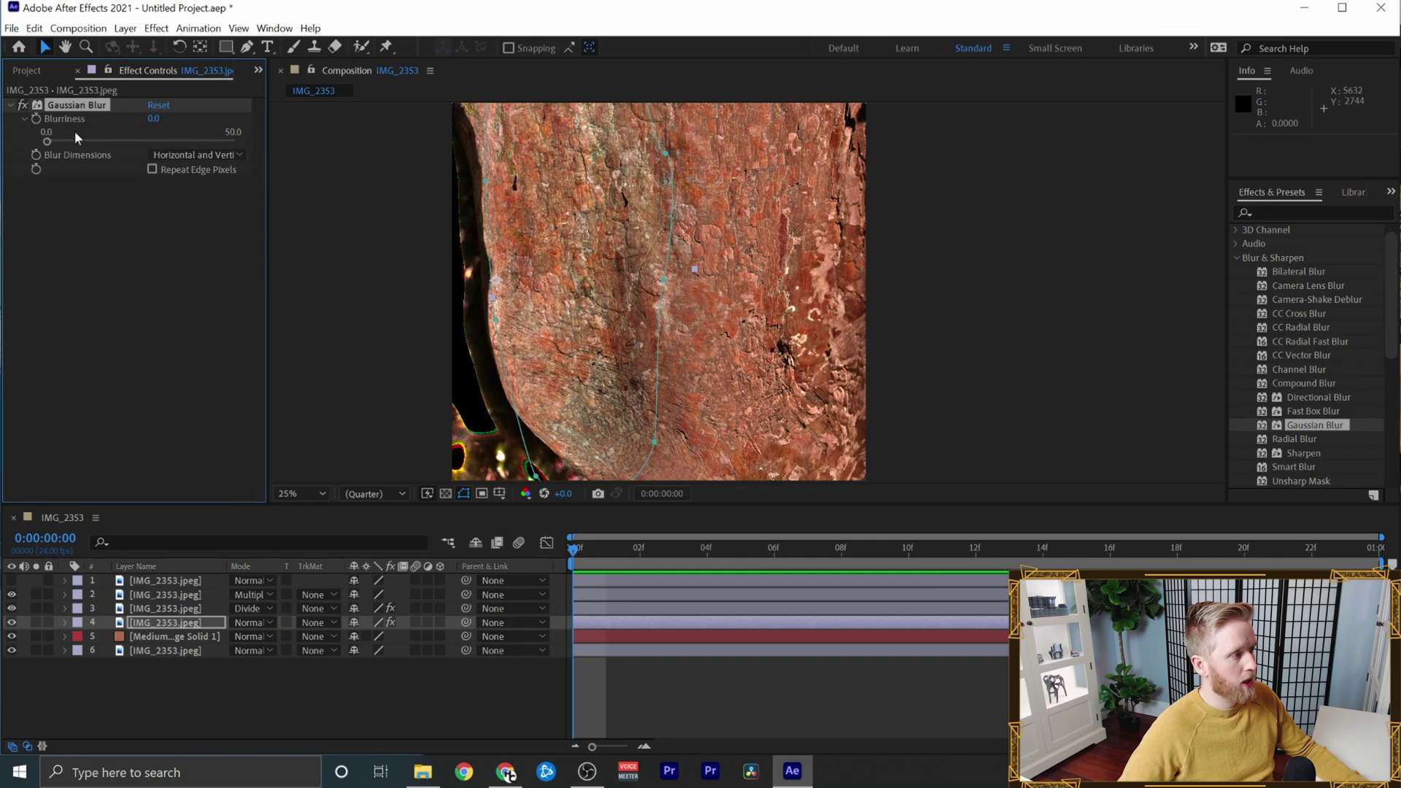
{"action": "left_click_drag", "start_coordinate": [155, 119], "coordinate": [572, 125]}
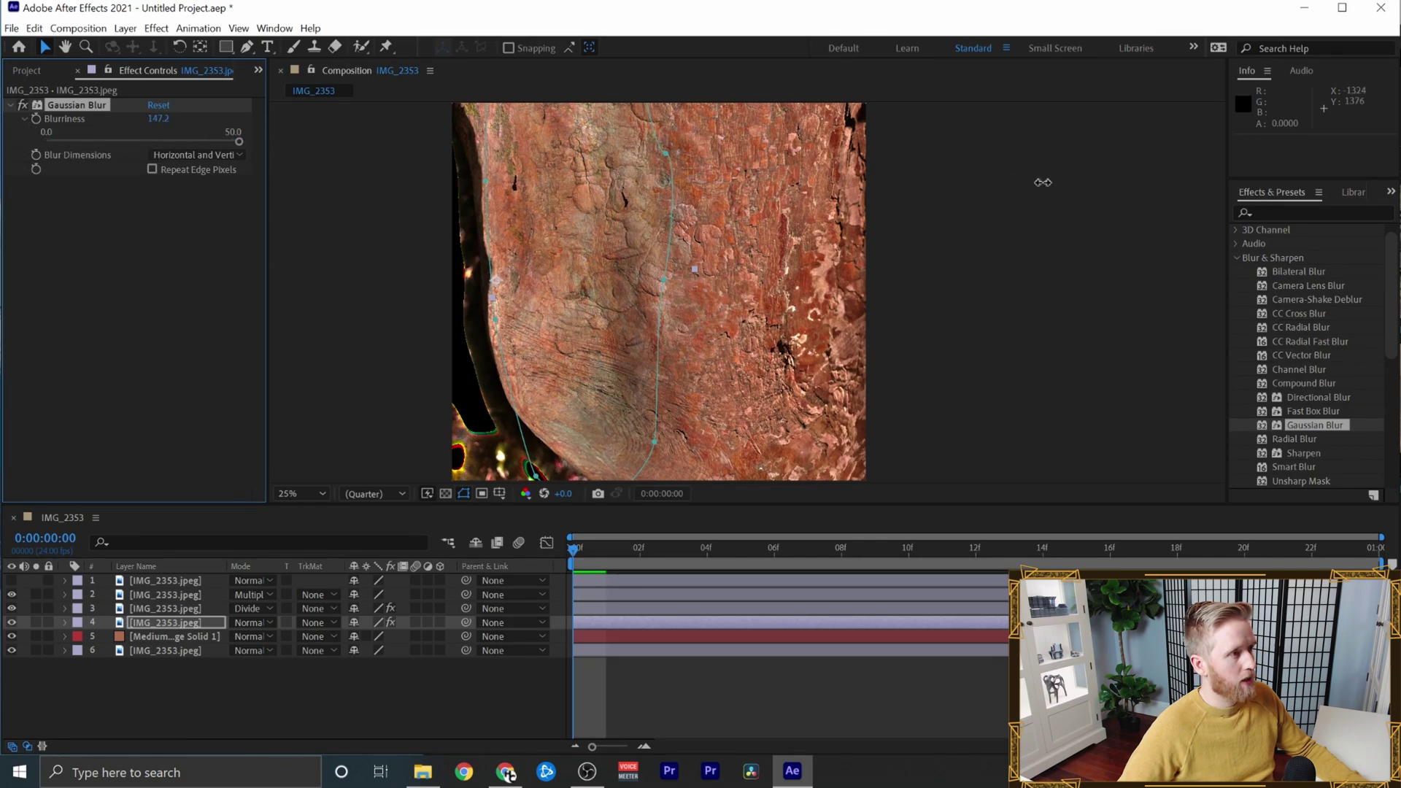
- Compare the image with and without the patch, then lower its opacity to 68%
{"action": "left_click", "coordinate": [94, 581]}
{"action": "left_click", "coordinate": [11, 623]}
{"action": "left_click", "coordinate": [11, 623]}
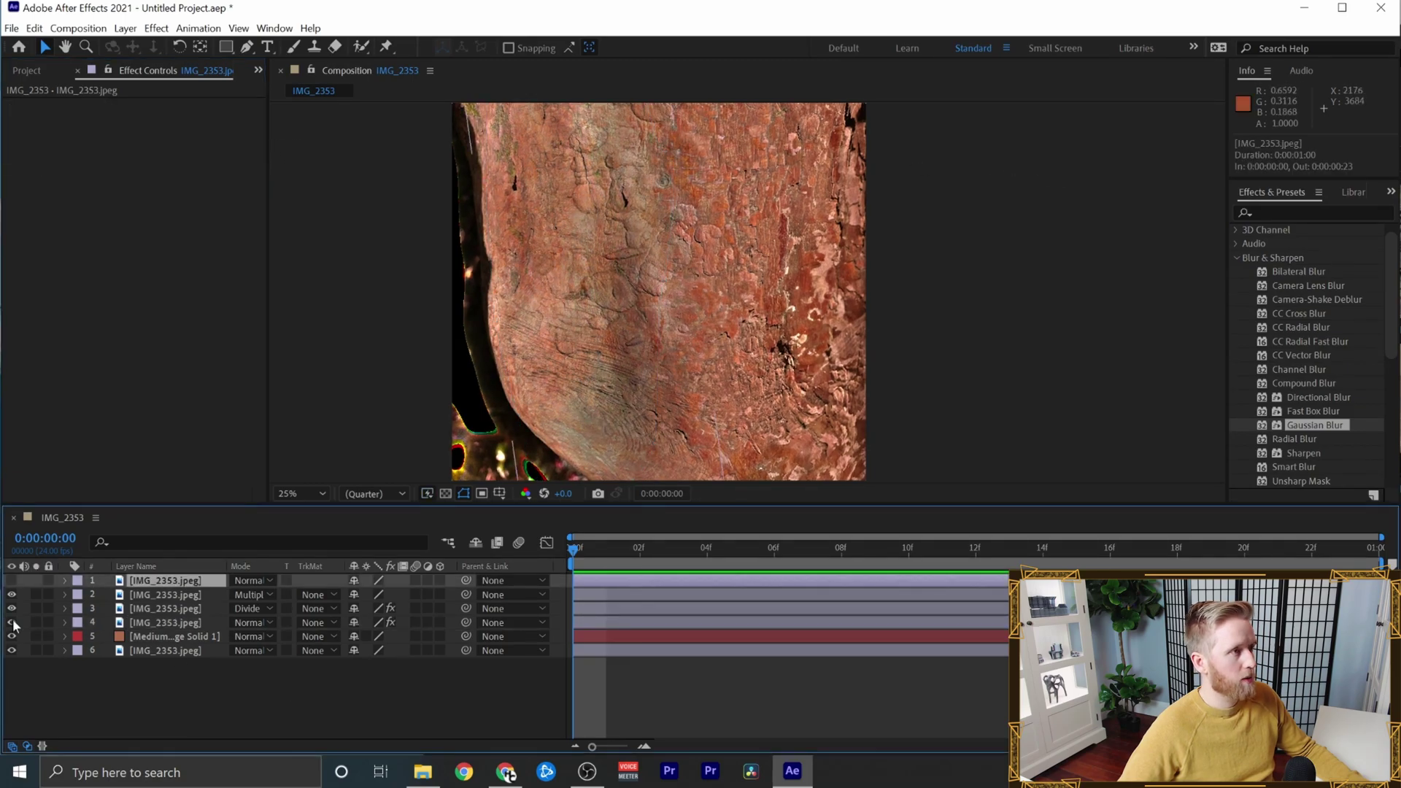
{"action": "left_click", "coordinate": [12, 622]}
{"action": "left_click", "coordinate": [12, 623]}
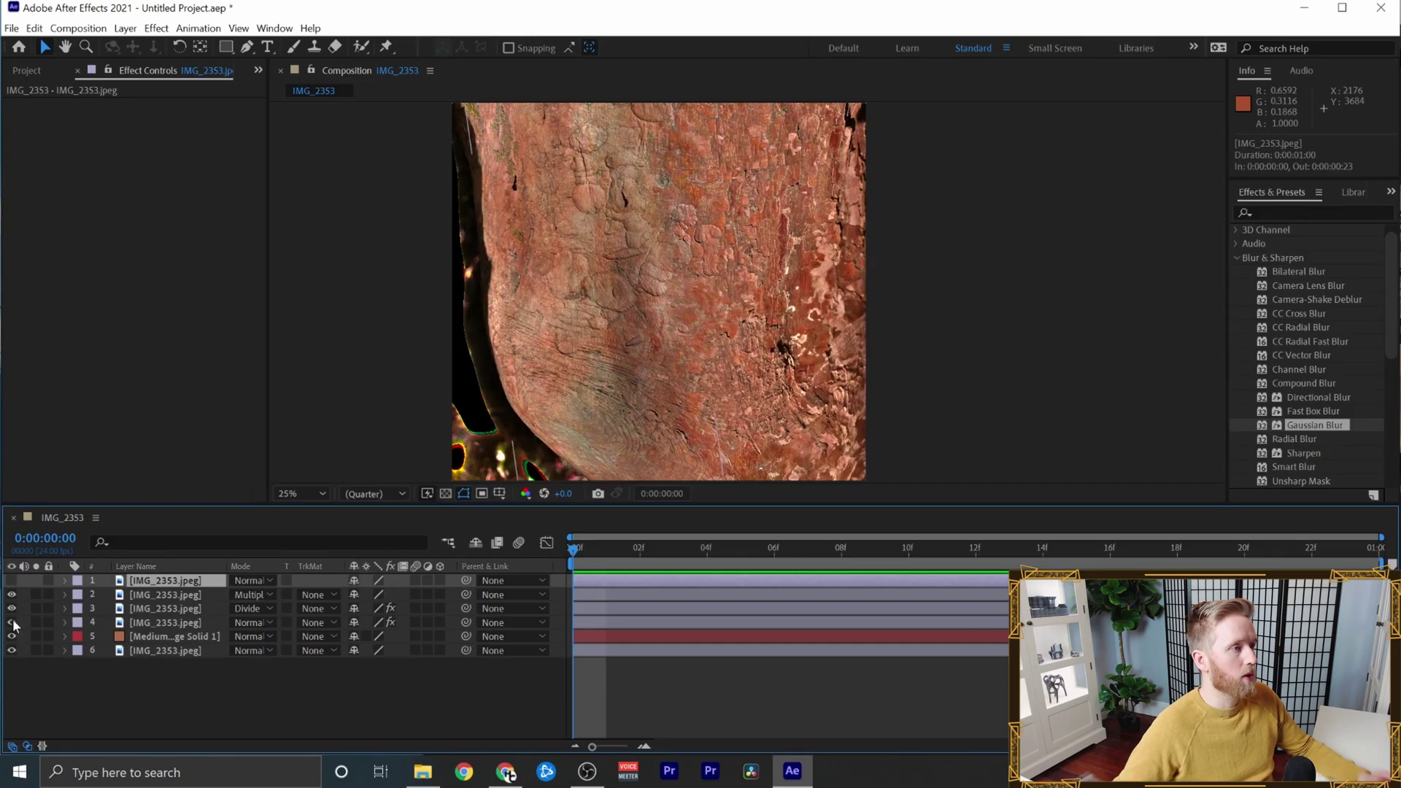
{"action": "left_click", "coordinate": [172, 623]}
{"action": "key", "text": "t"}
{"action": "left_click_drag", "start_coordinate": [357, 637], "coordinate": [299, 645]}
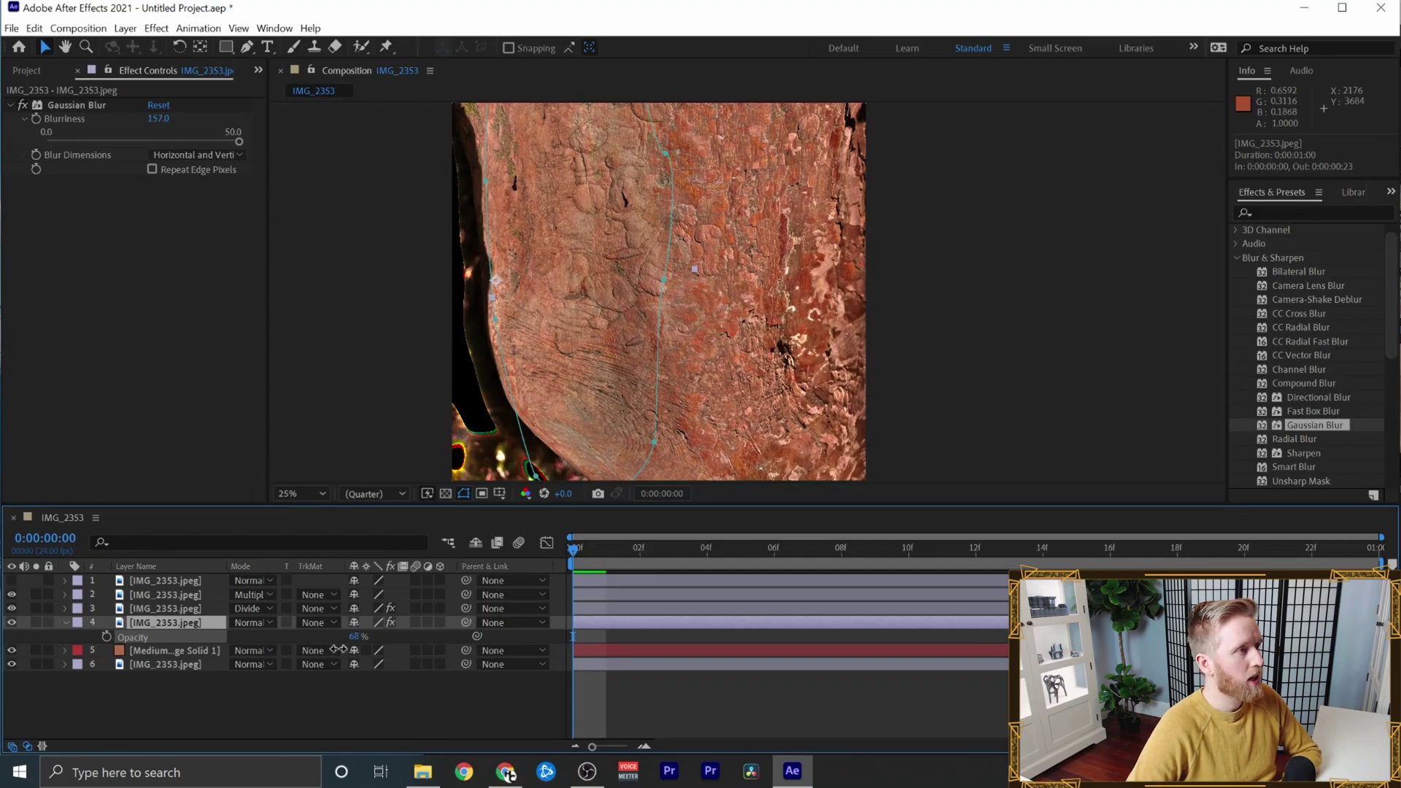
- Deselect layers and repeatedly toggle the top untouched photo copy to compare before and after
{"action": "left_click", "coordinate": [240, 698]}
{"action": "left_click", "coordinate": [11, 581]}
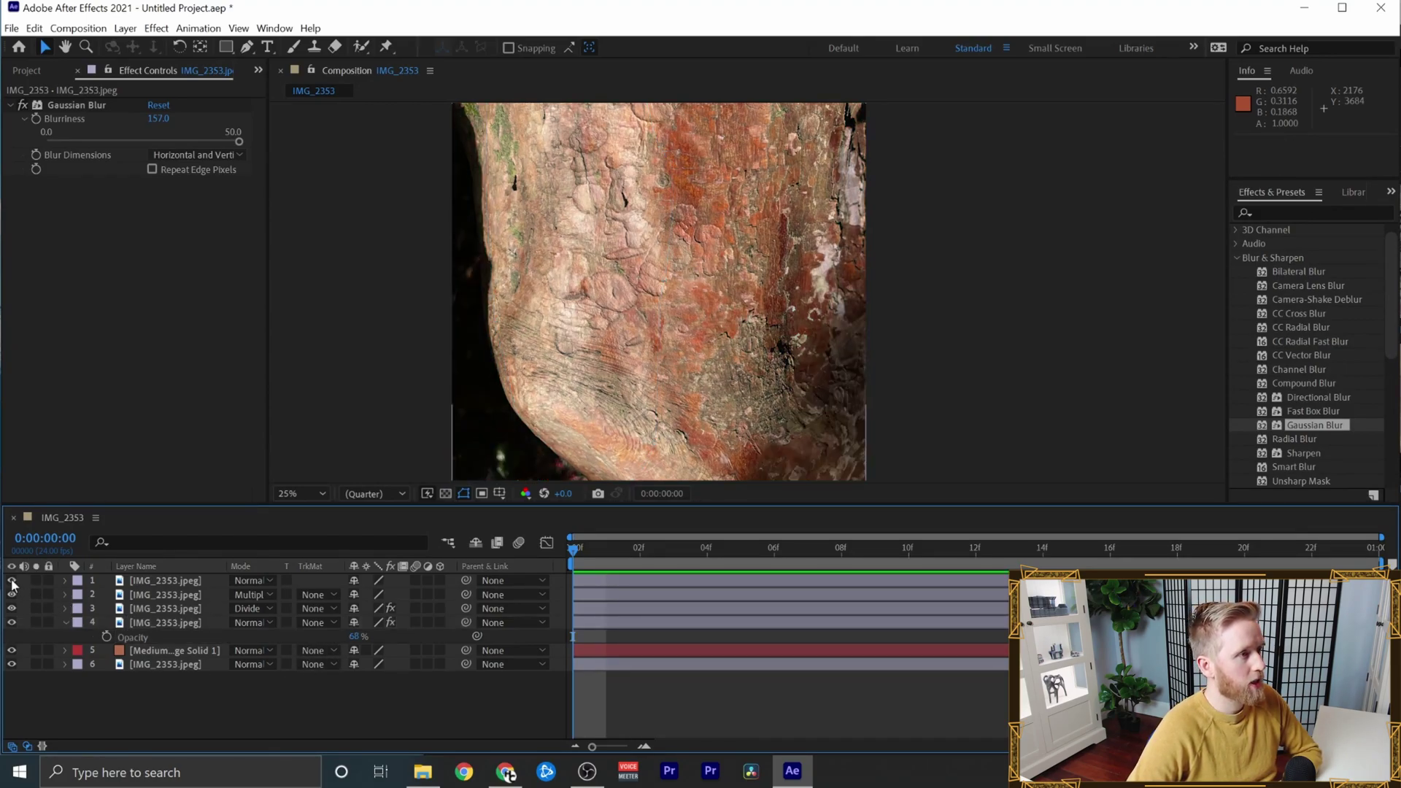
{"action": "left_click", "coordinate": [11, 581]}
{"action": "left_click", "coordinate": [12, 581]}
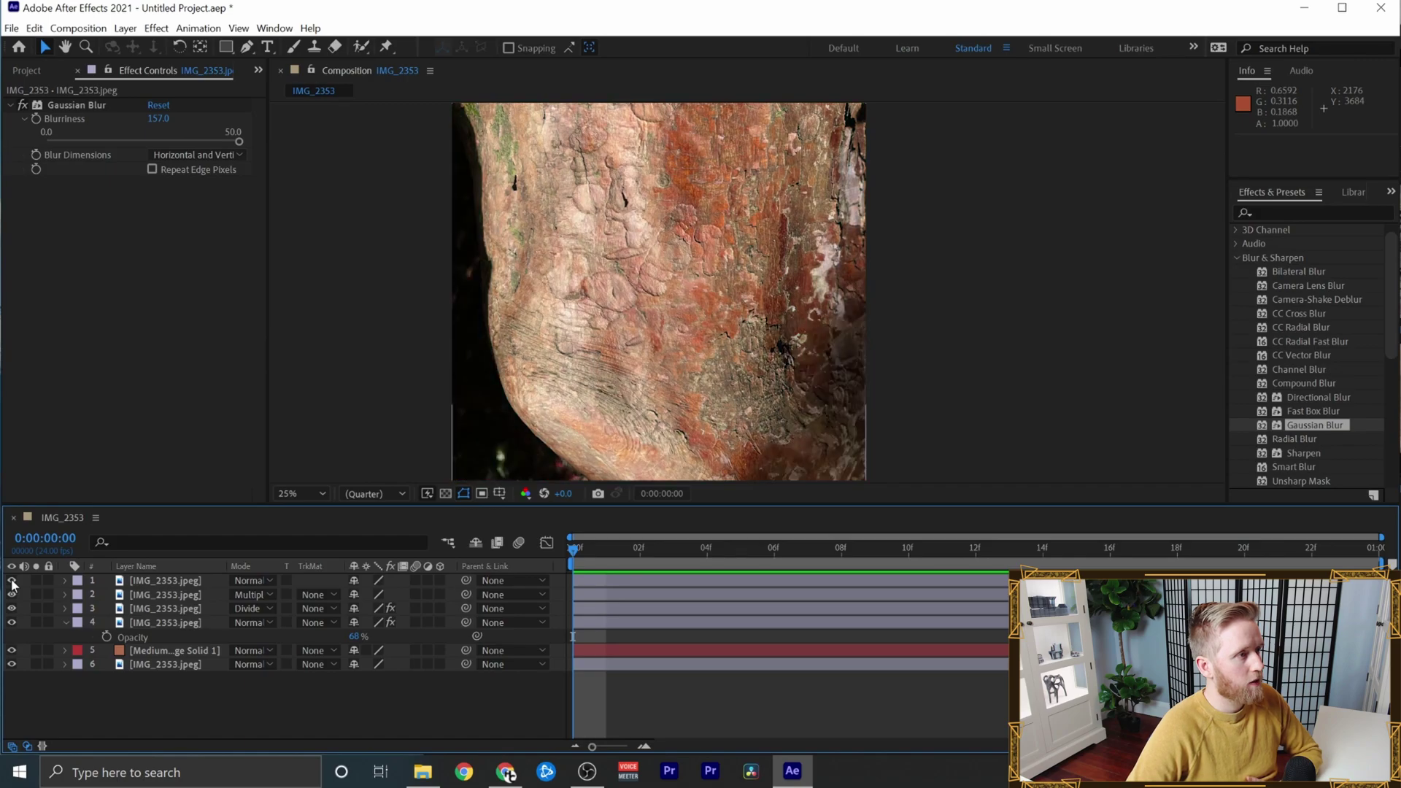
{"action": "left_click", "coordinate": [12, 581]}
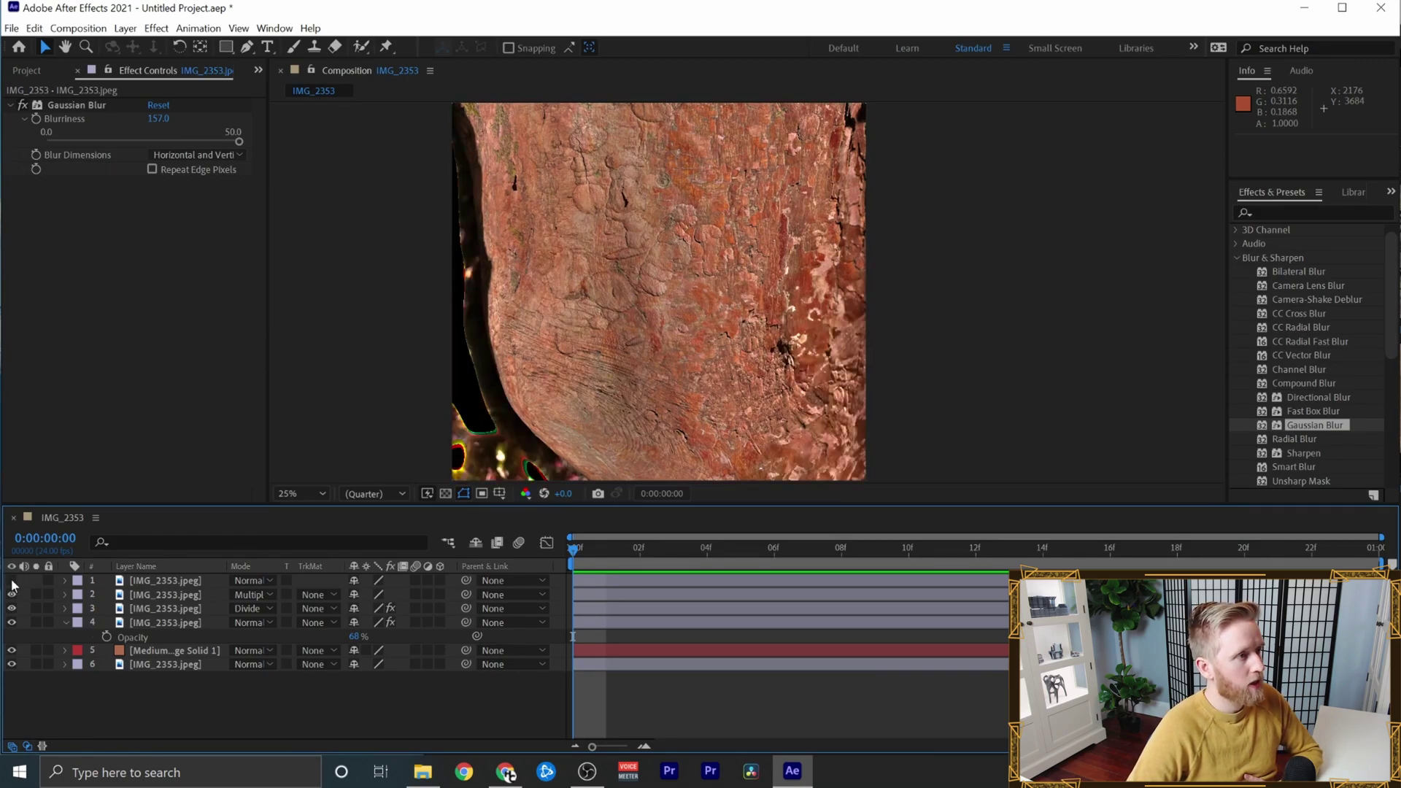
{"action": "left_click", "coordinate": [12, 581]}
{"action": "left_click", "coordinate": [12, 581]}
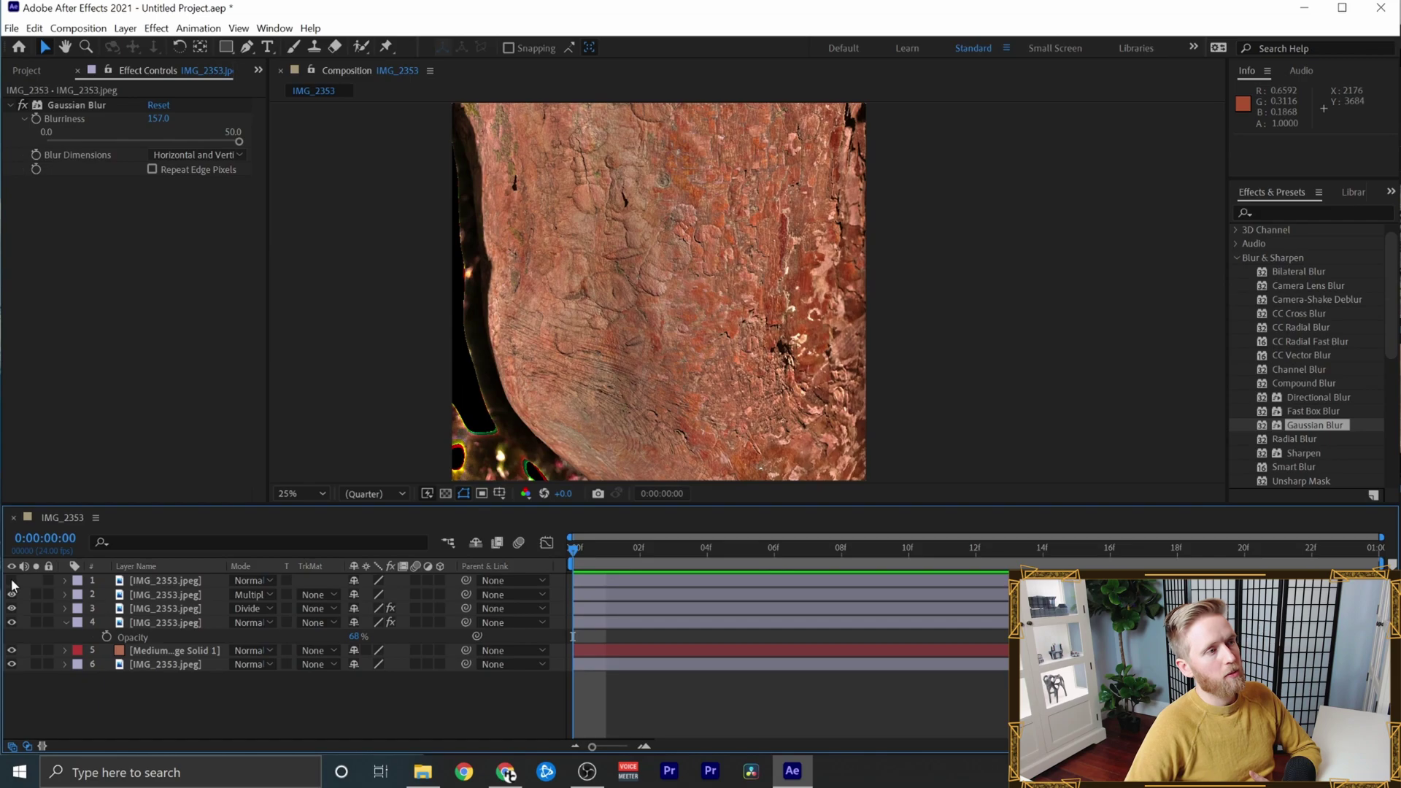
{"action": "left_click", "coordinate": [12, 581]}
{"action": "left_click", "coordinate": [12, 581]}
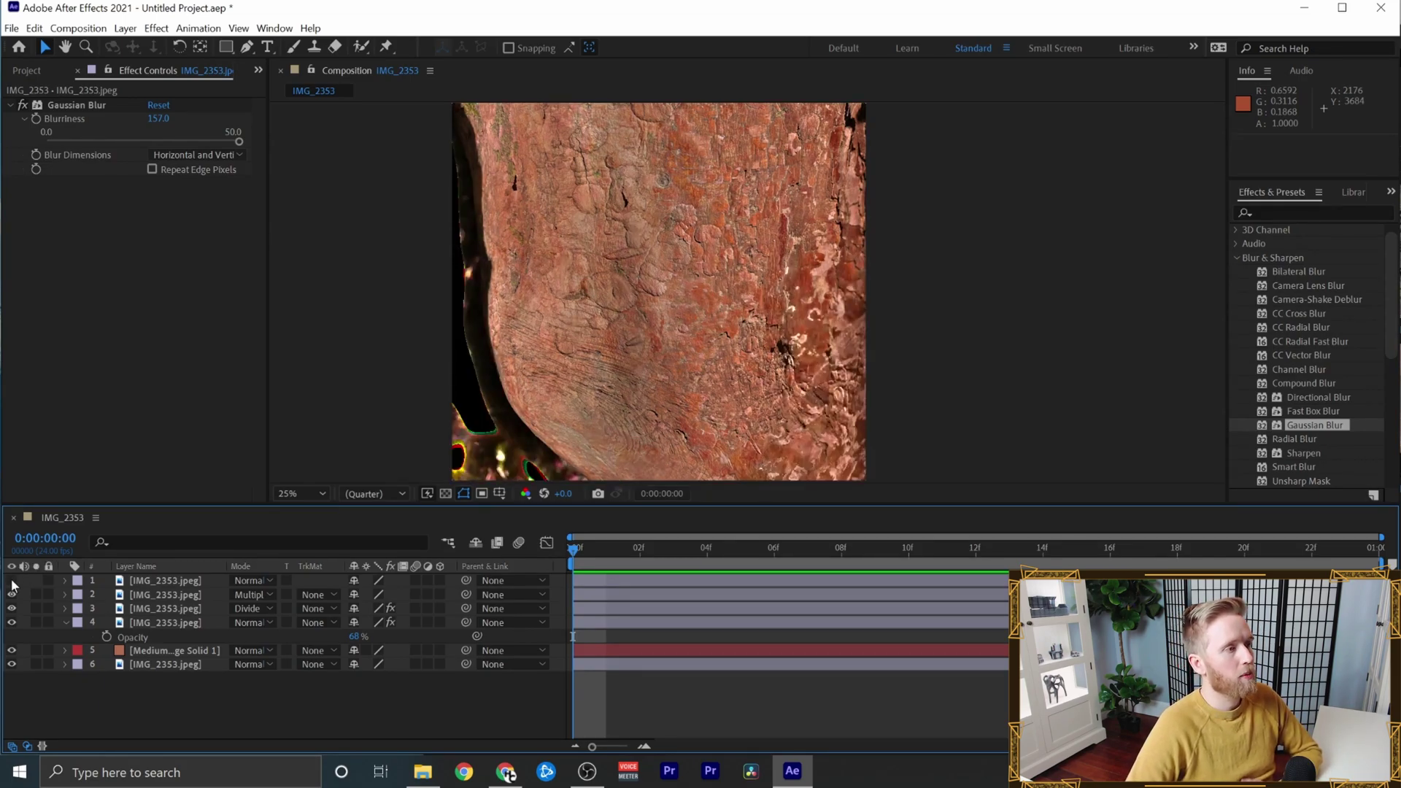
{"action": "left_click", "coordinate": [11, 581]}
{"action": "left_click", "coordinate": [12, 581]}
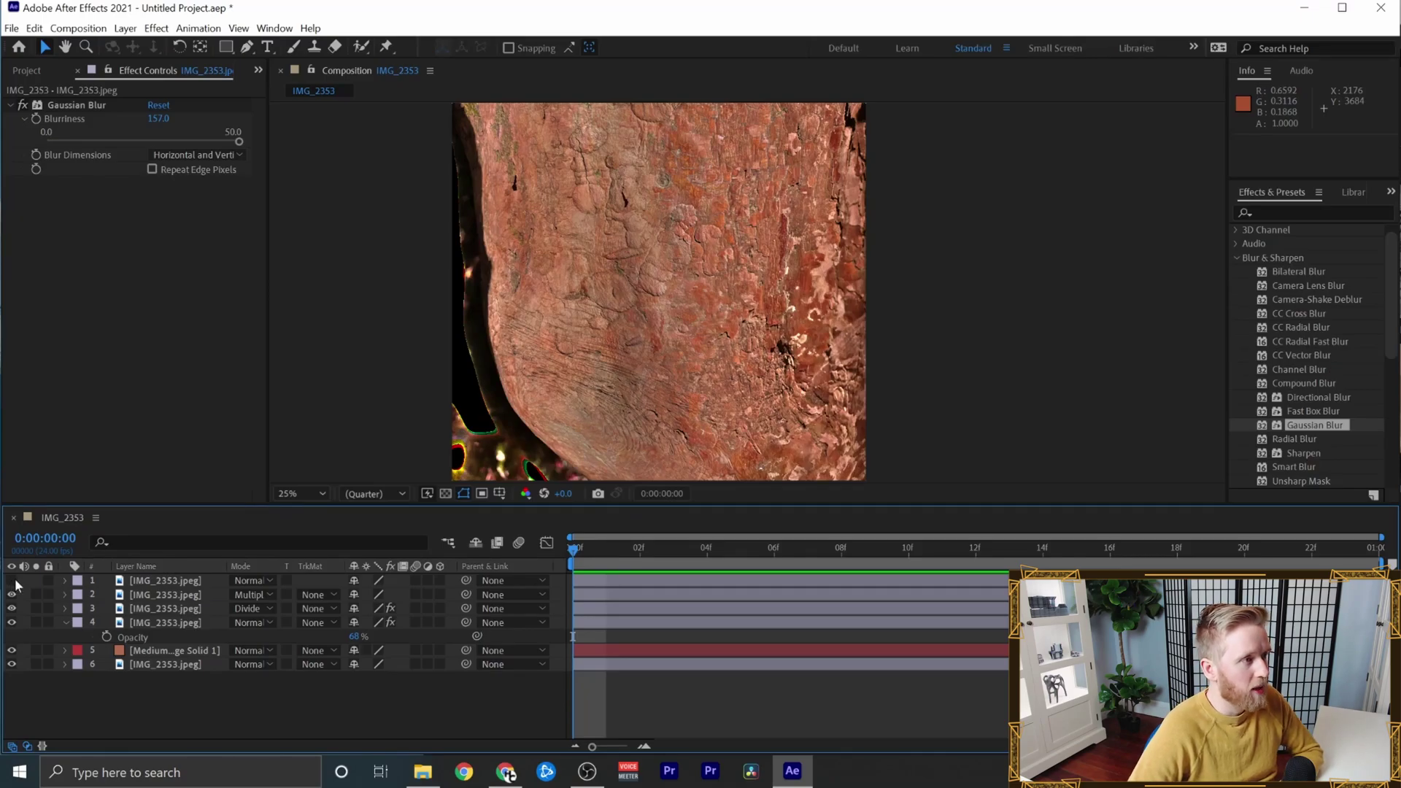
- Draw a Pen mask on the top texture layer along the trunk's dark left edge
{"action": "left_click", "coordinate": [12, 581]}
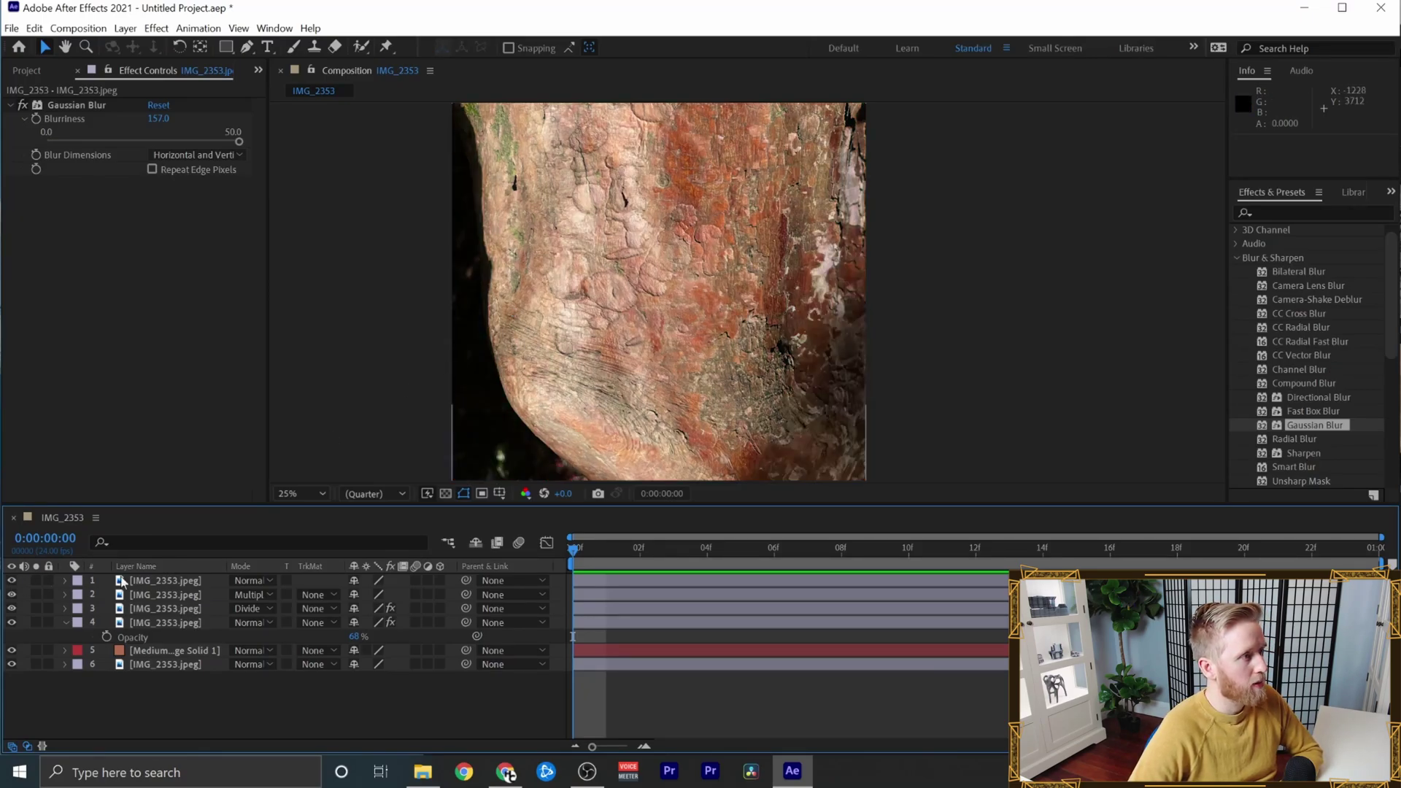
{"action": "left_click", "coordinate": [177, 582]}
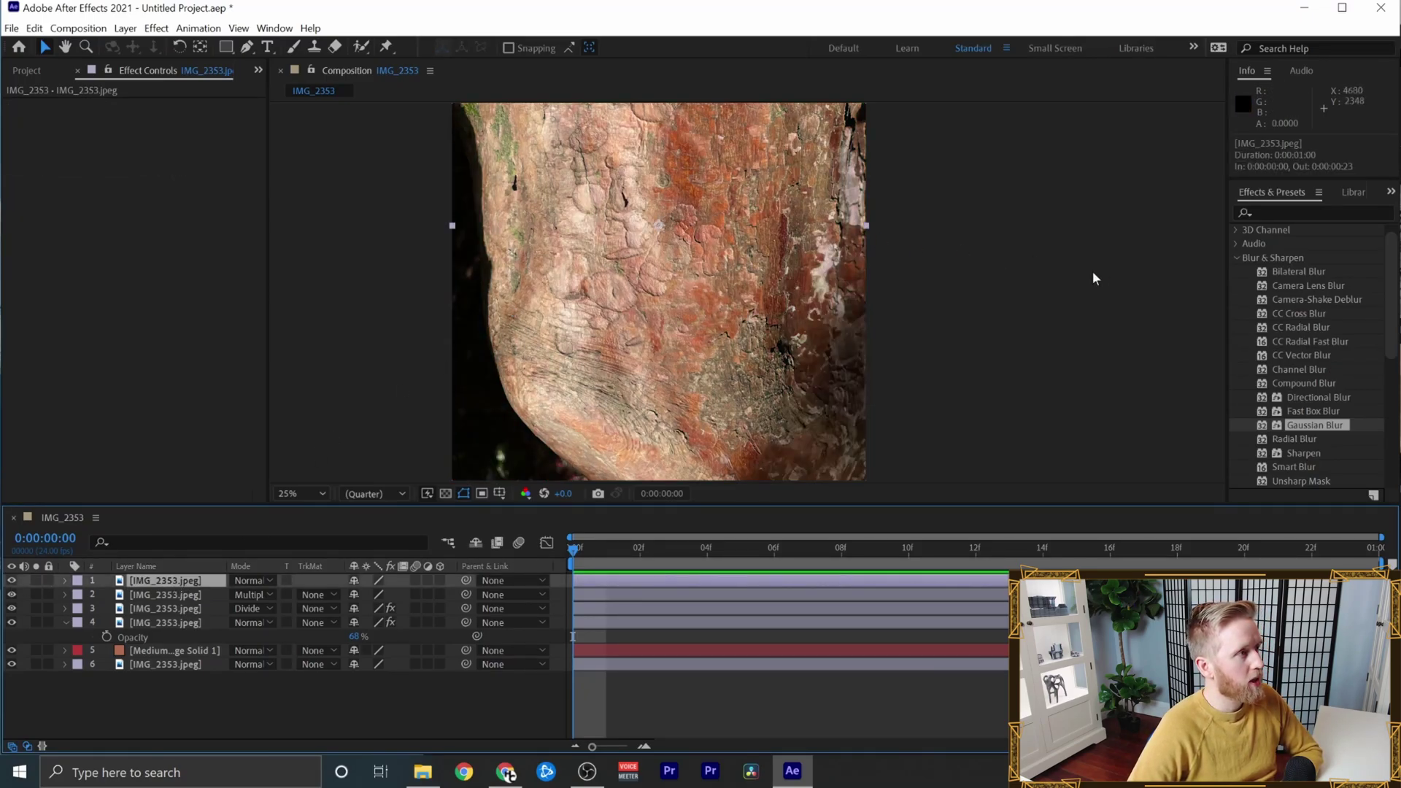
{"action": "left_click", "coordinate": [246, 47]}
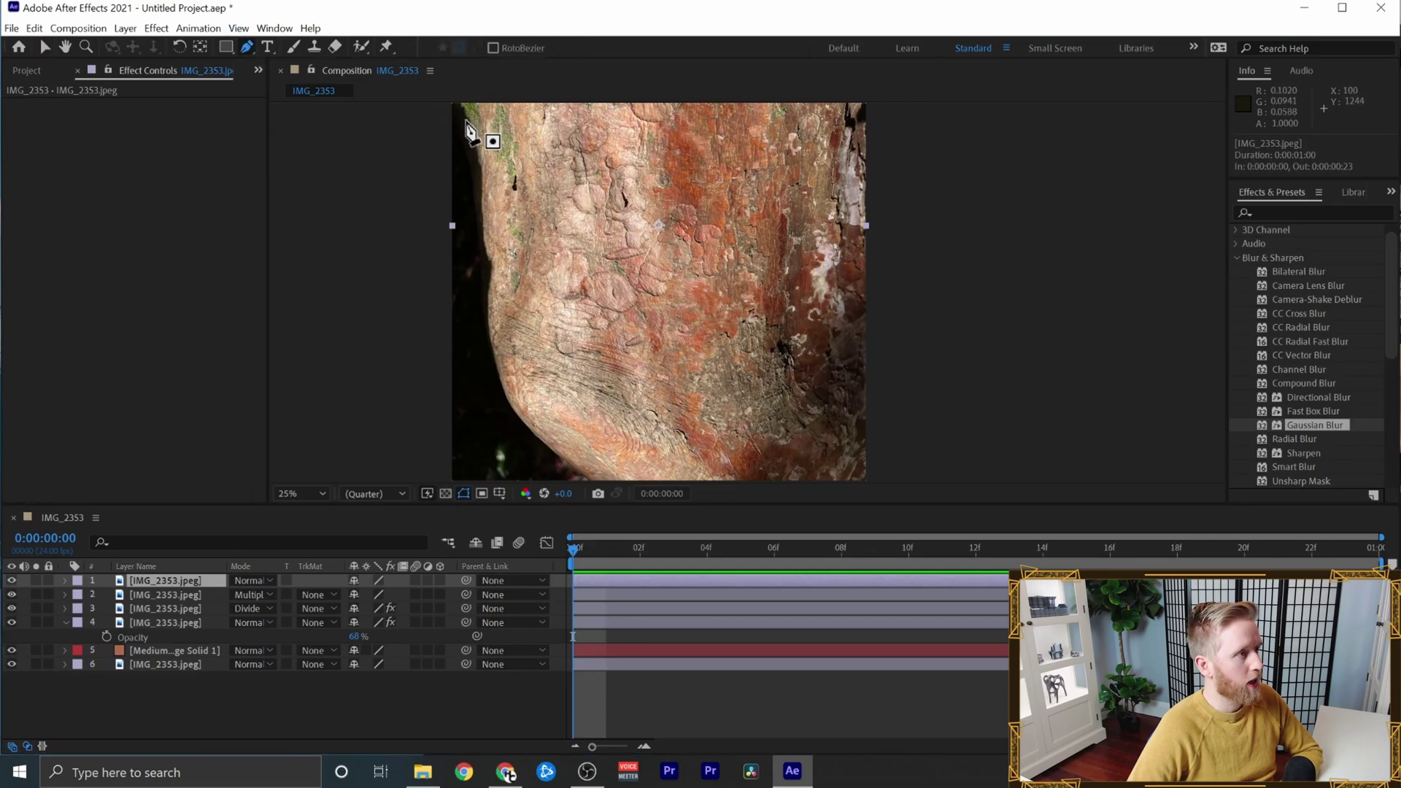
{"action": "left_click_drag", "start_coordinate": [475, 131], "coordinate": [509, 211]}
{"action": "left_click_drag", "start_coordinate": [485, 163], "coordinate": [503, 186]}
{"action": "left_click", "coordinate": [519, 275]}
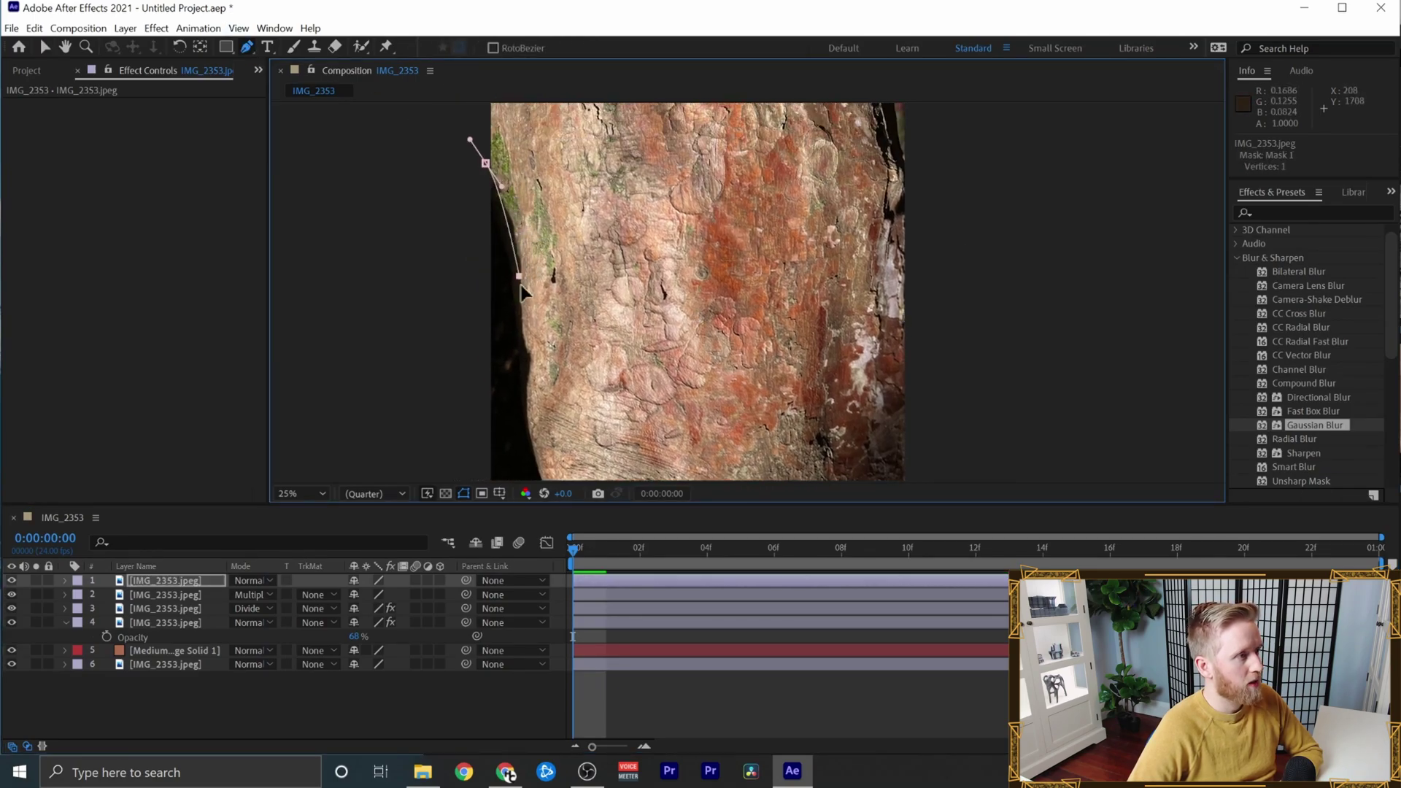
{"action": "scroll", "coordinate": [522, 387], "scroll_direction": "down", "scroll_amount": 4}
{"action": "left_click_drag", "start_coordinate": [530, 256], "coordinate": [540, 275]}
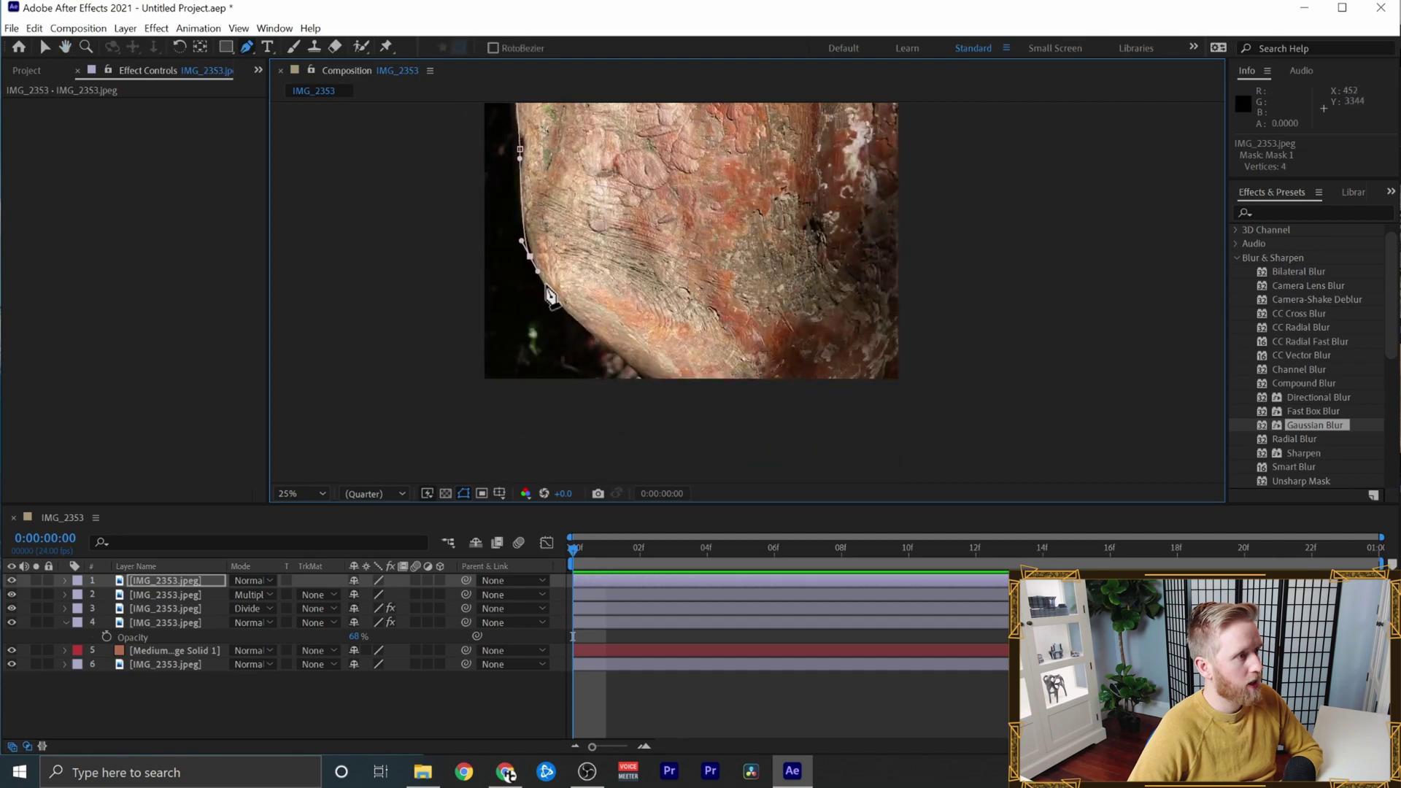
{"action": "left_click", "coordinate": [568, 317]}
{"action": "left_click", "coordinate": [658, 393]}
{"action": "left_click", "coordinate": [684, 440]}
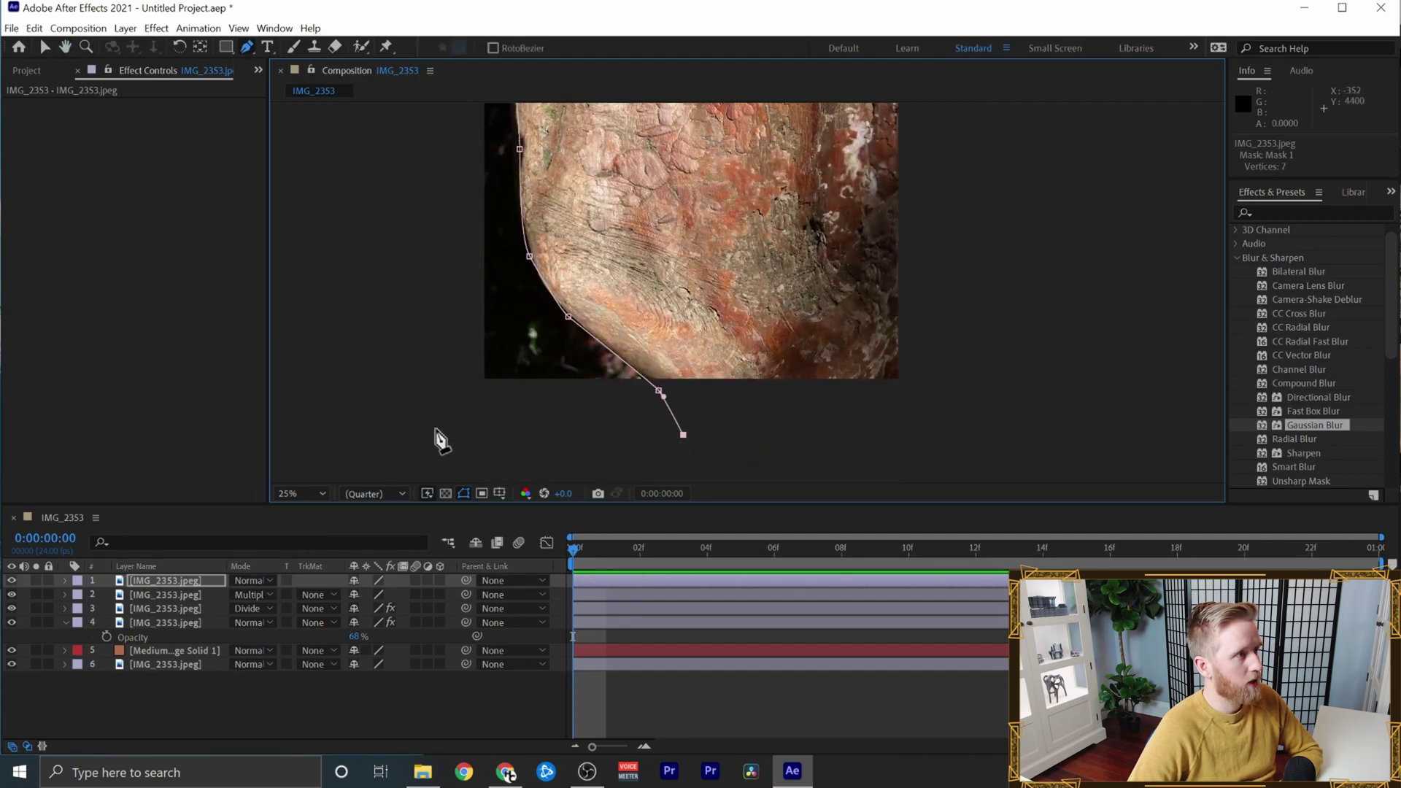
{"action": "left_click_drag", "start_coordinate": [373, 191], "coordinate": [373, 373]}
{"action": "left_click", "coordinate": [437, 163]}
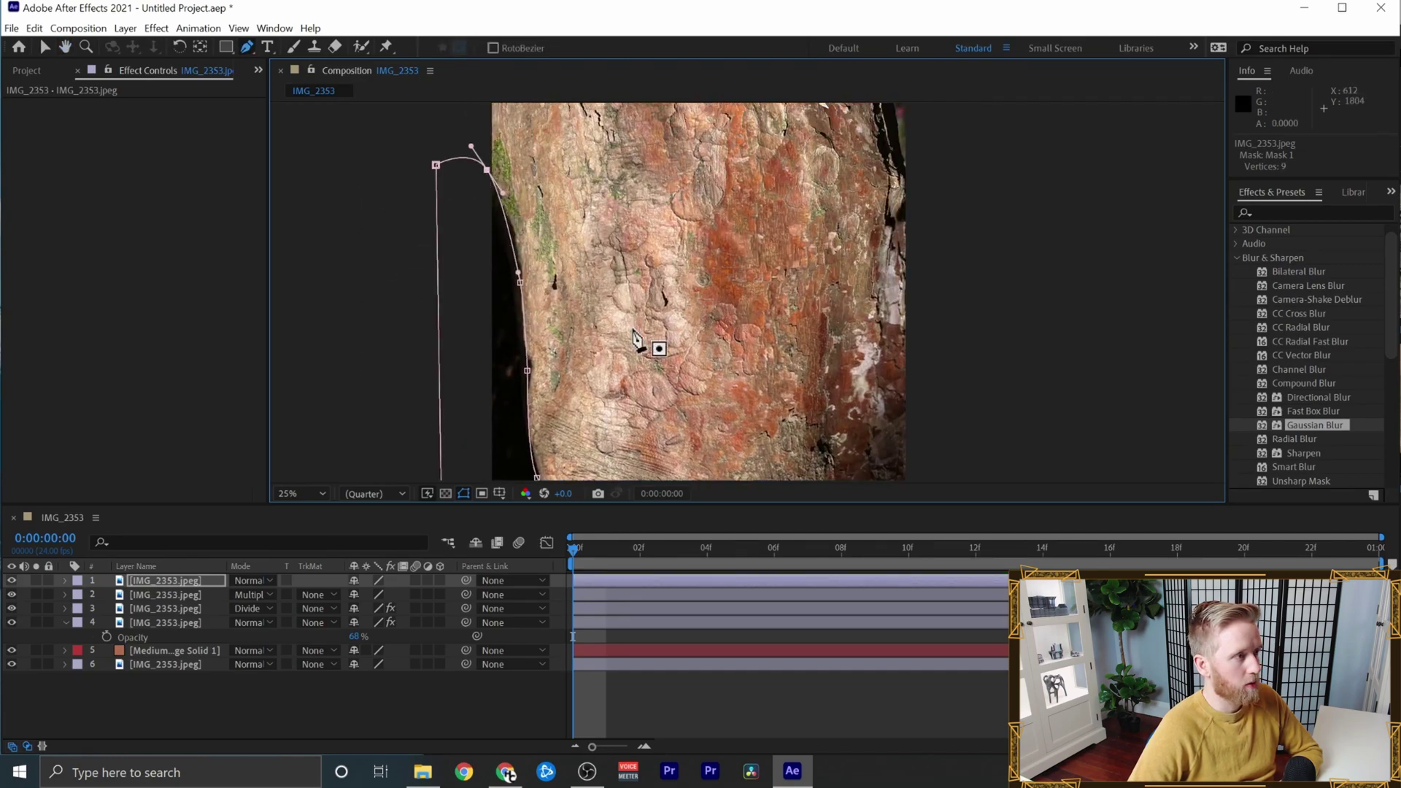
{"action": "left_click_drag", "start_coordinate": [650, 344], "coordinate": [630, 259]}
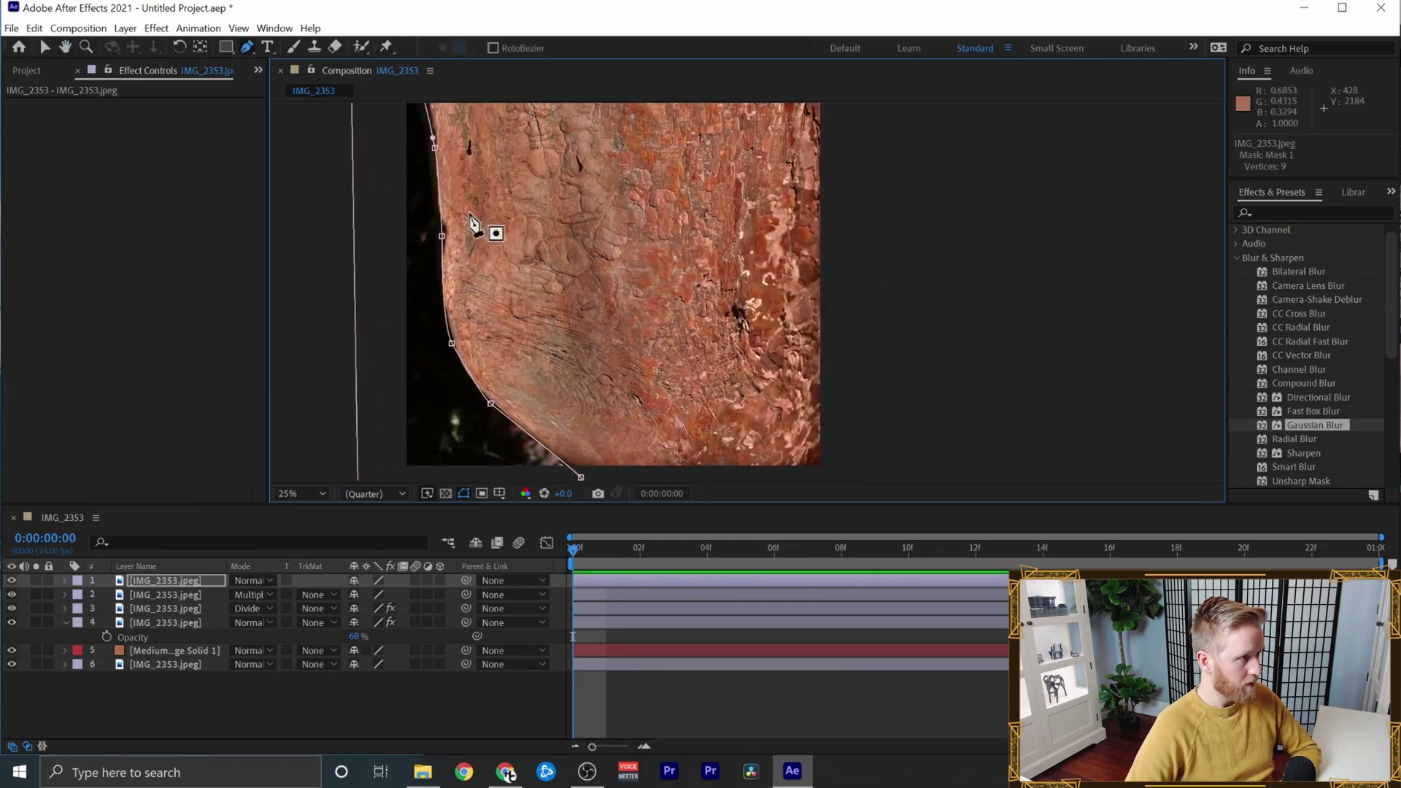
- Duplicate the masked layer and toggle the top copy to compare
{"action": "key", "text": "ctrl+d"}
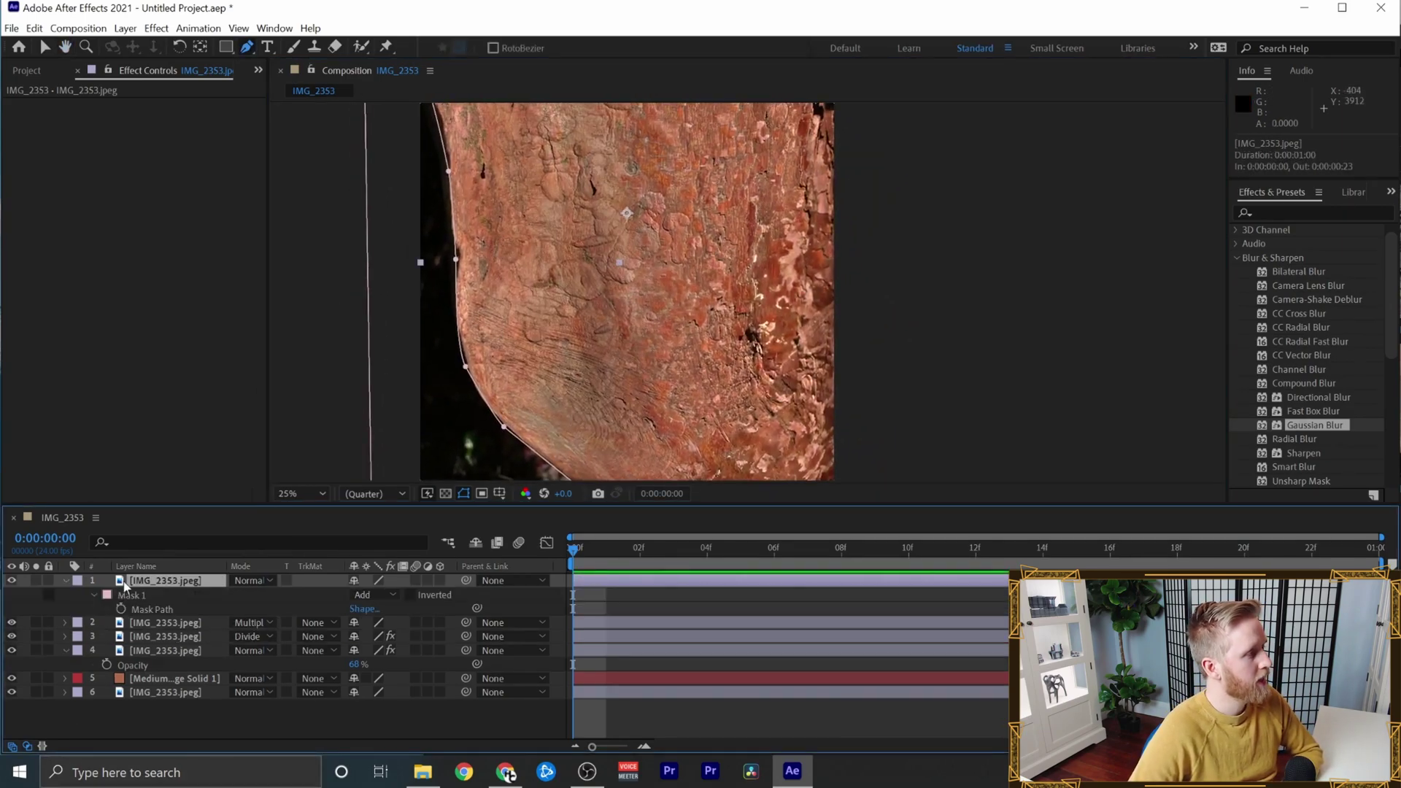
{"action": "left_click", "coordinate": [11, 580]}
{"action": "left_click", "coordinate": [10, 581]}
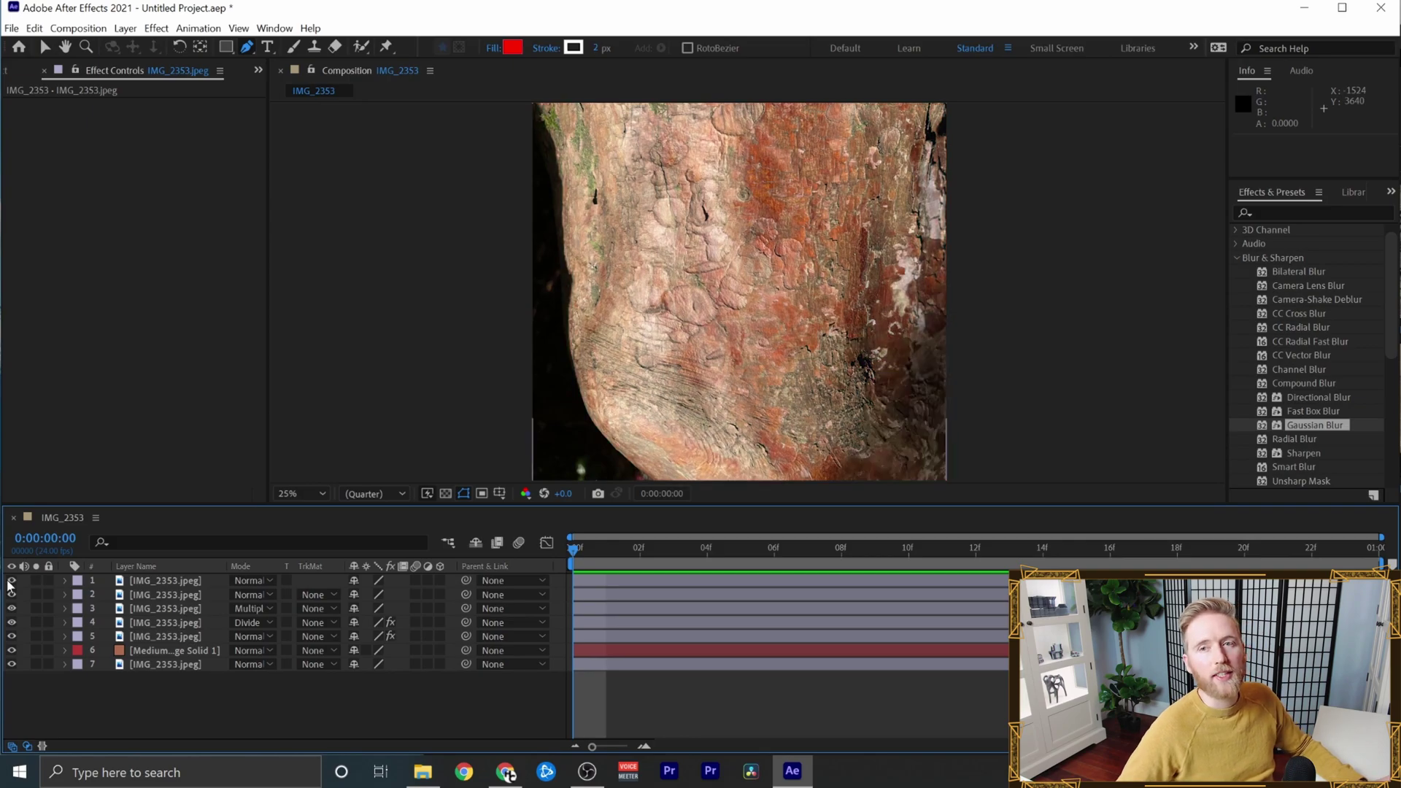
- Drag the UnevenPaint_2277.JPG clip into the Fusion node graph as MediaIn1 feeding MediaOut1
{"action": "left_click", "coordinate": [11, 580]}
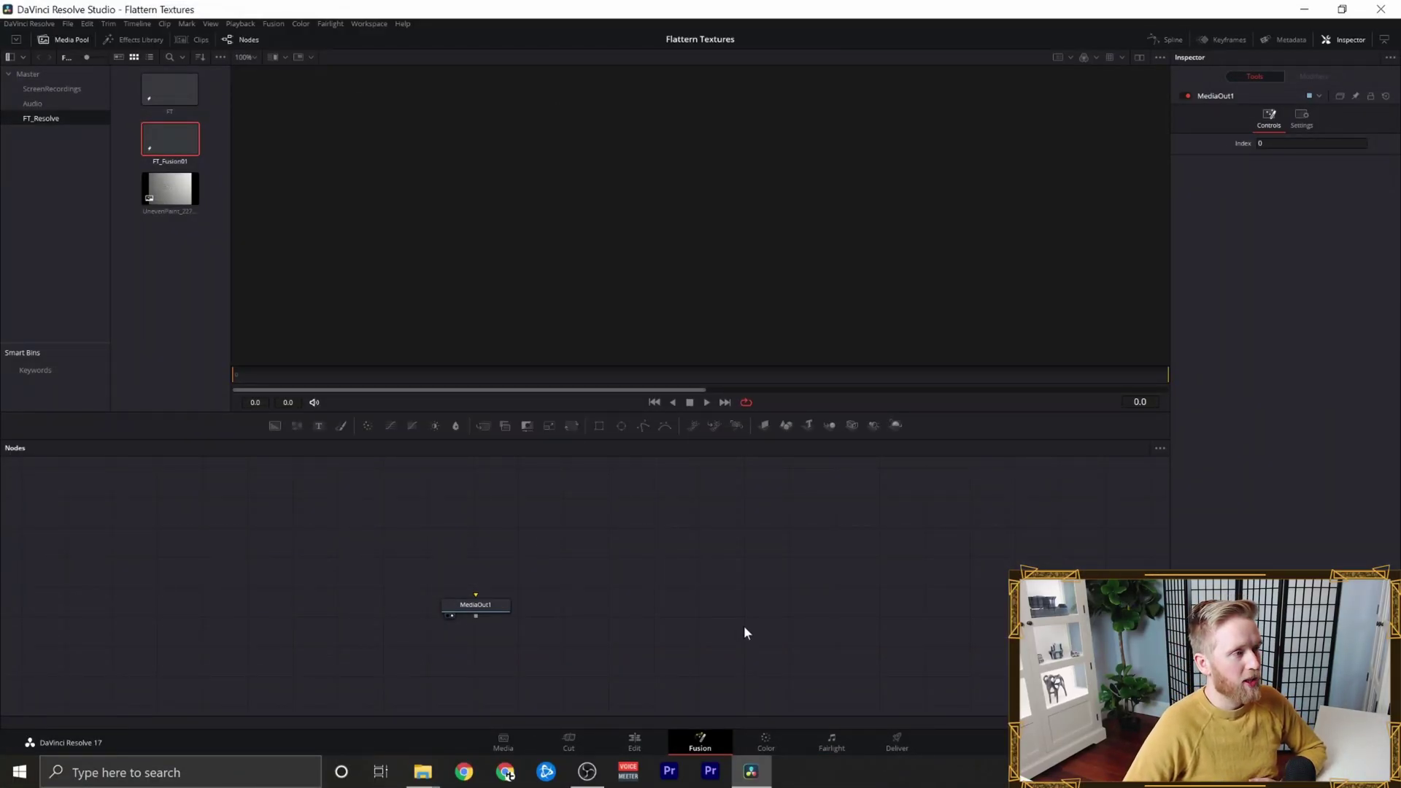
{"action": "middle_click_drag", "start_coordinate": [561, 564], "coordinate": [595, 582]}
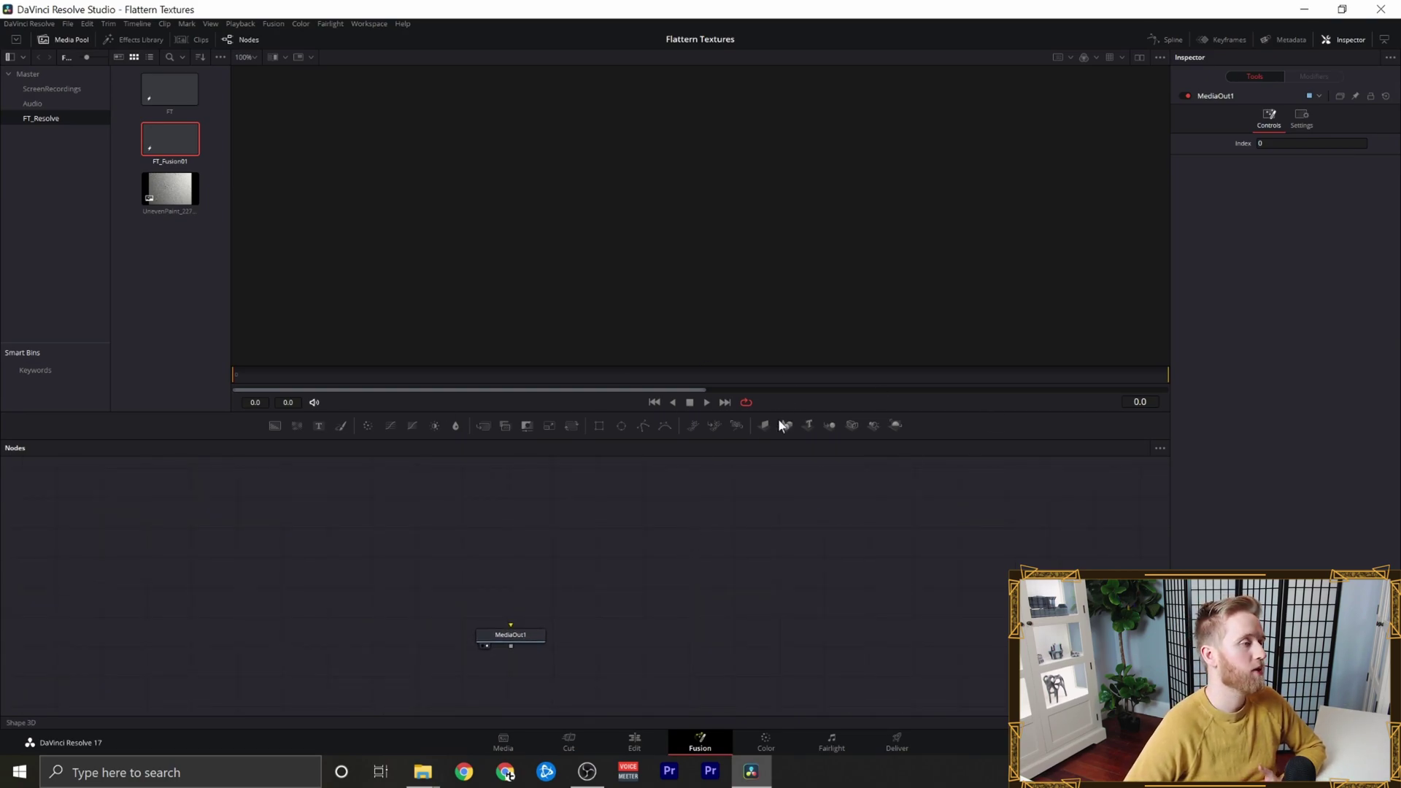
{"action": "left_click_drag", "start_coordinate": [172, 192], "coordinate": [513, 626]}
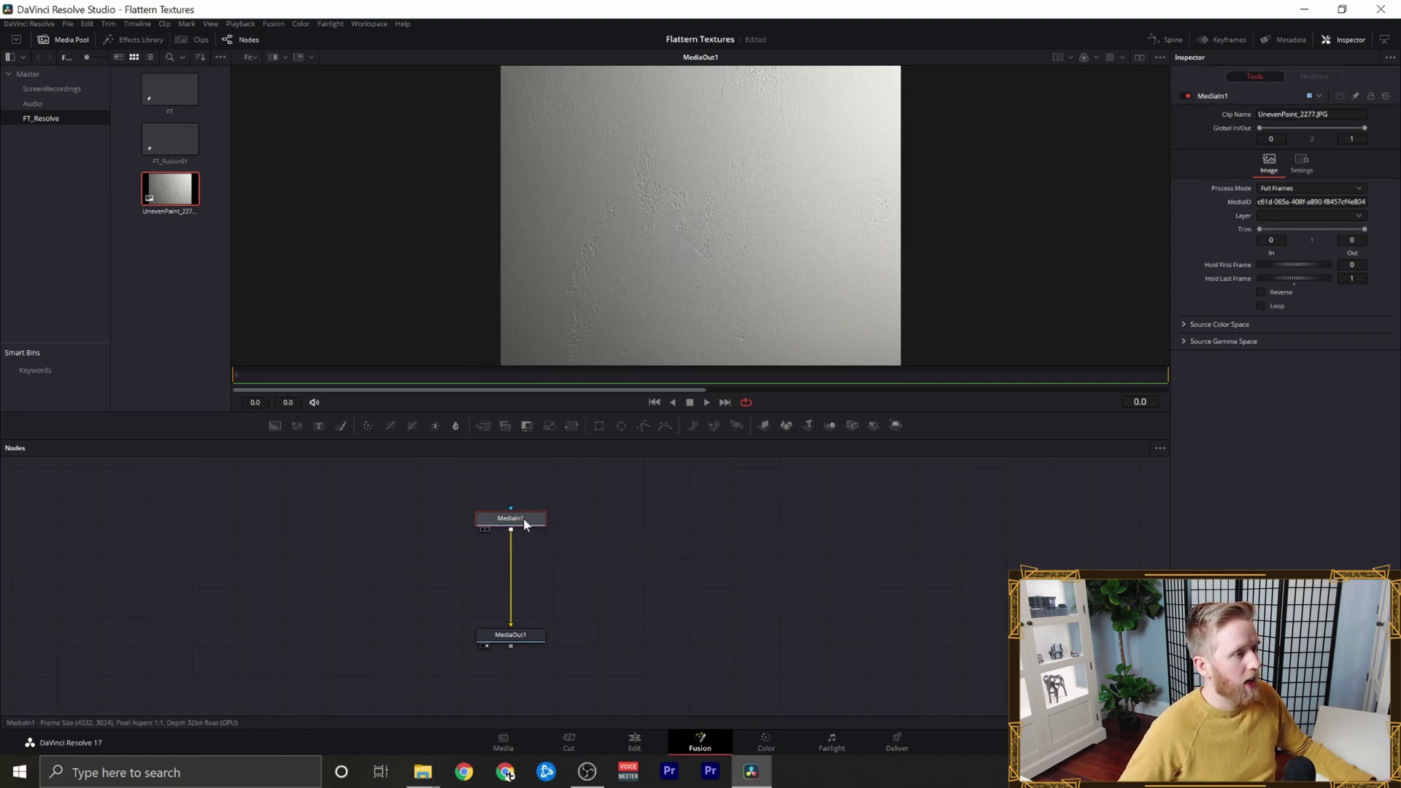
- Add a Color Generator node after MediaIn1 through the tool search
{"action": "left_click_drag", "start_coordinate": [524, 519], "coordinate": [524, 497]}
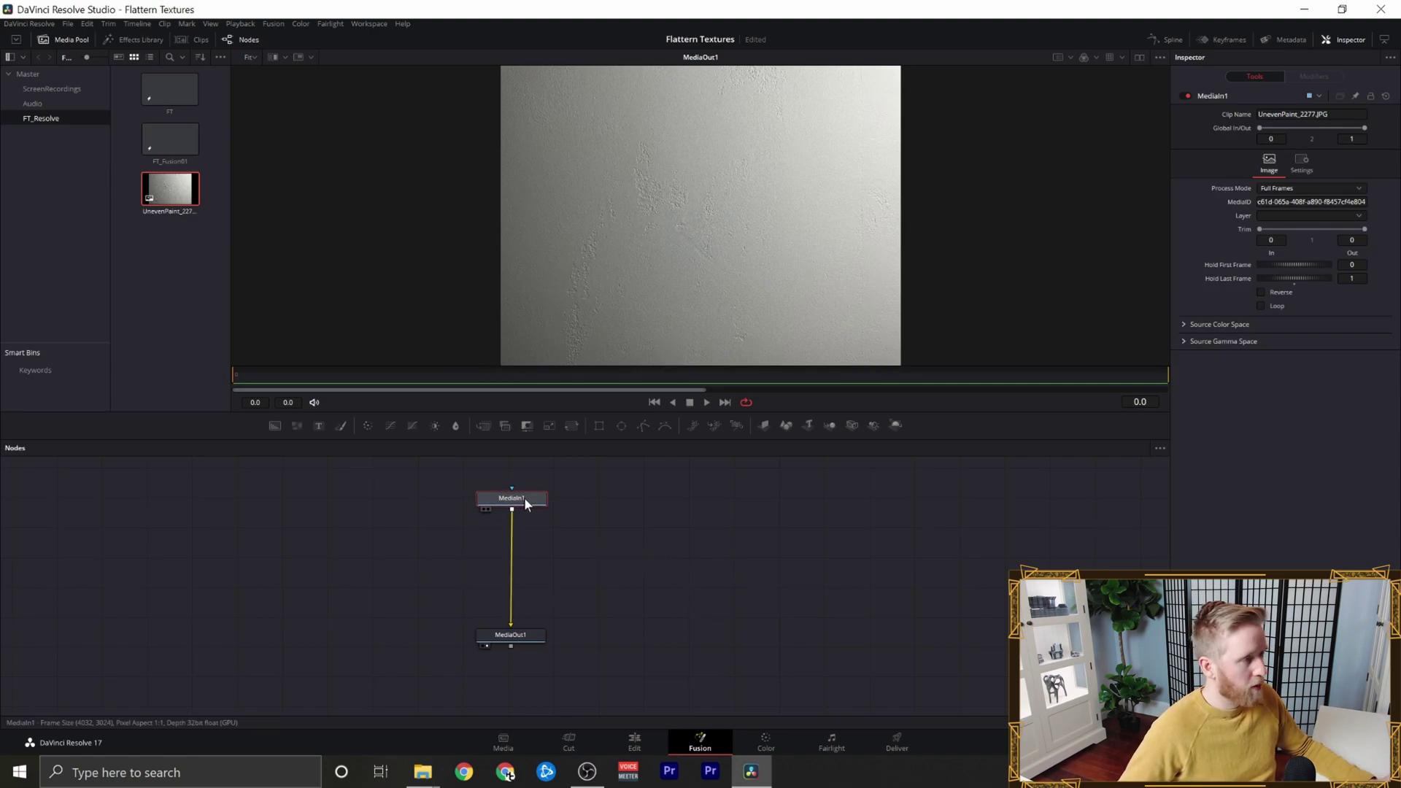
{"action": "key", "text": "shift+space"}
{"action": "type", "text": "merge"}
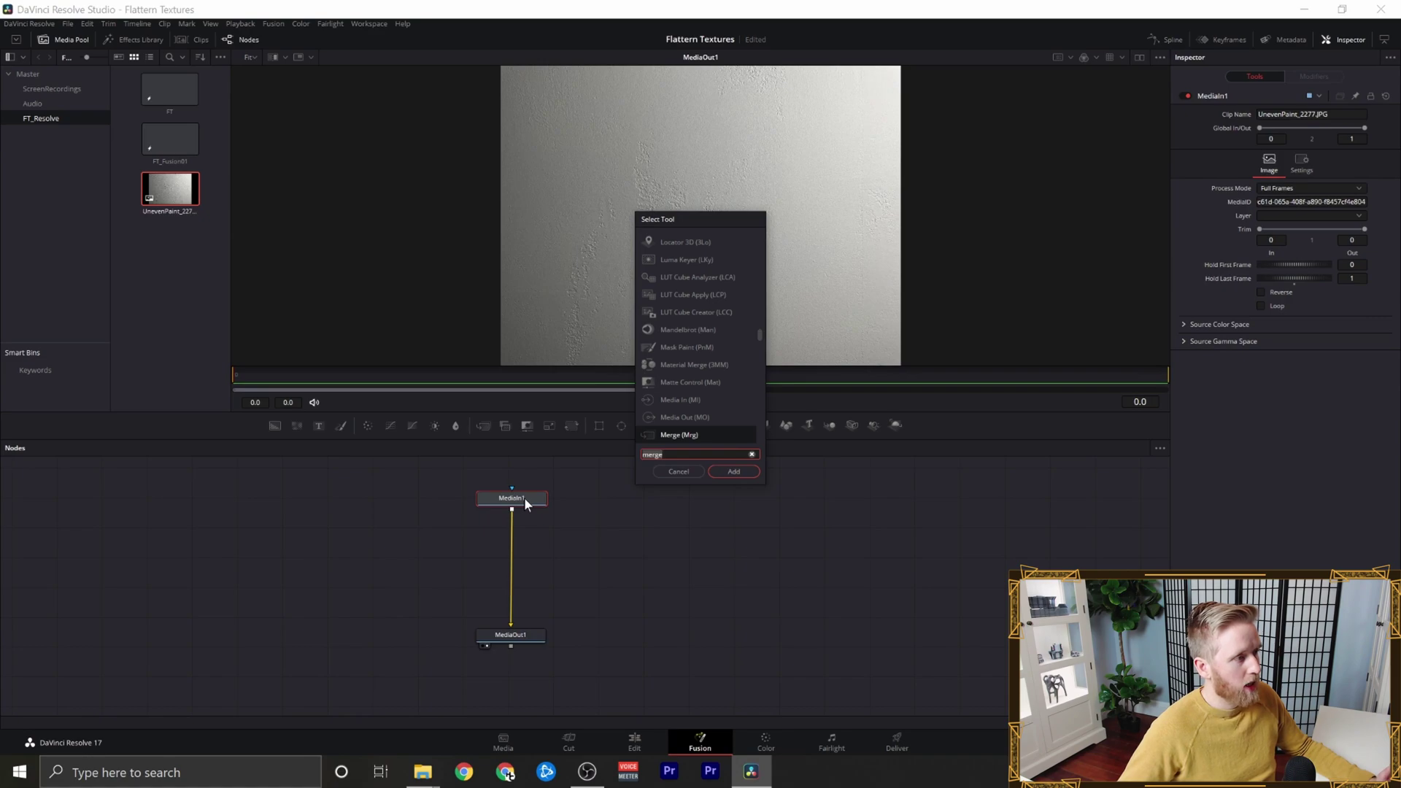
{"action": "left_click", "coordinate": [525, 498]}
{"action": "type", "text": "colo"}
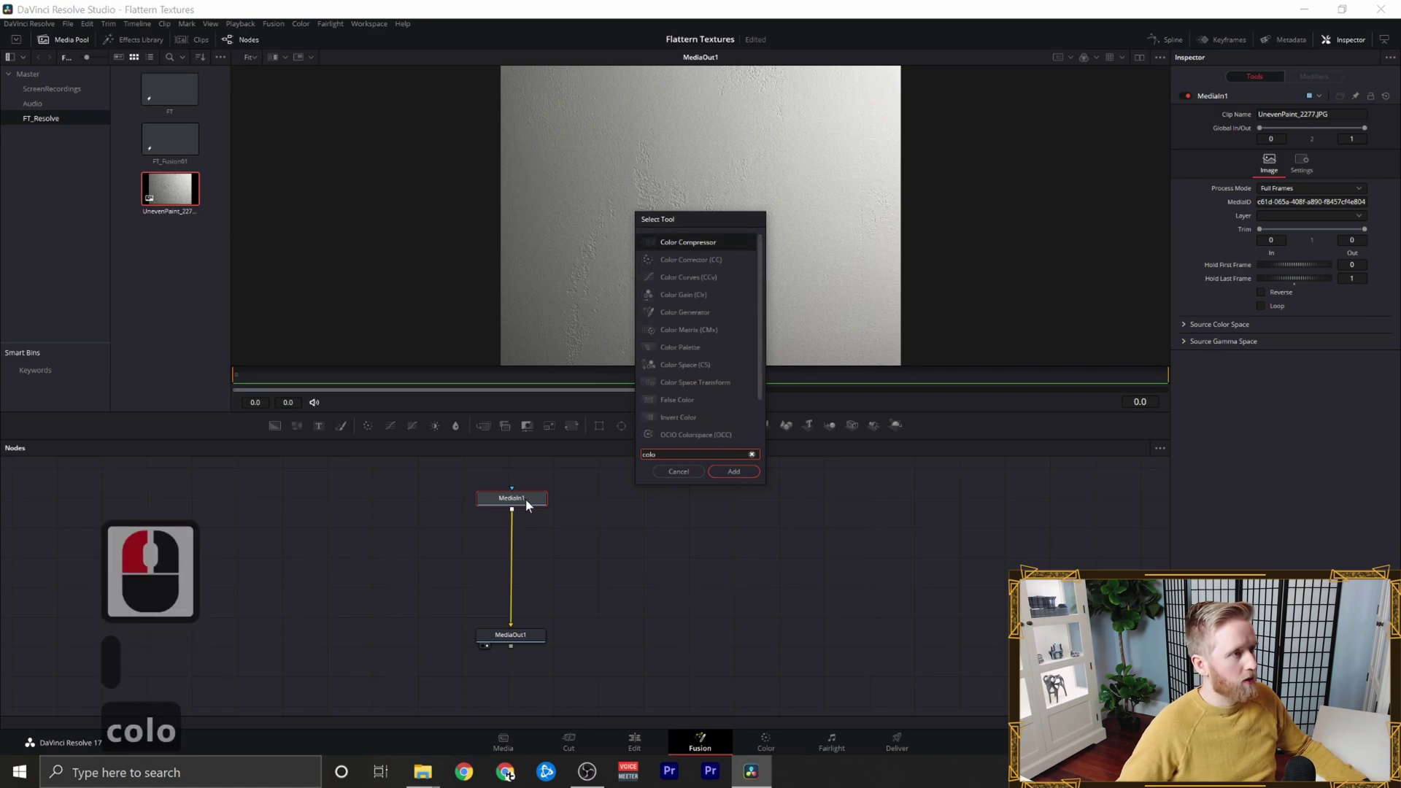
{"action": "key", "text": "Down"}
{"action": "key", "text": "Down"}
{"action": "key", "text": "Down"}
{"action": "key", "text": "Down"}
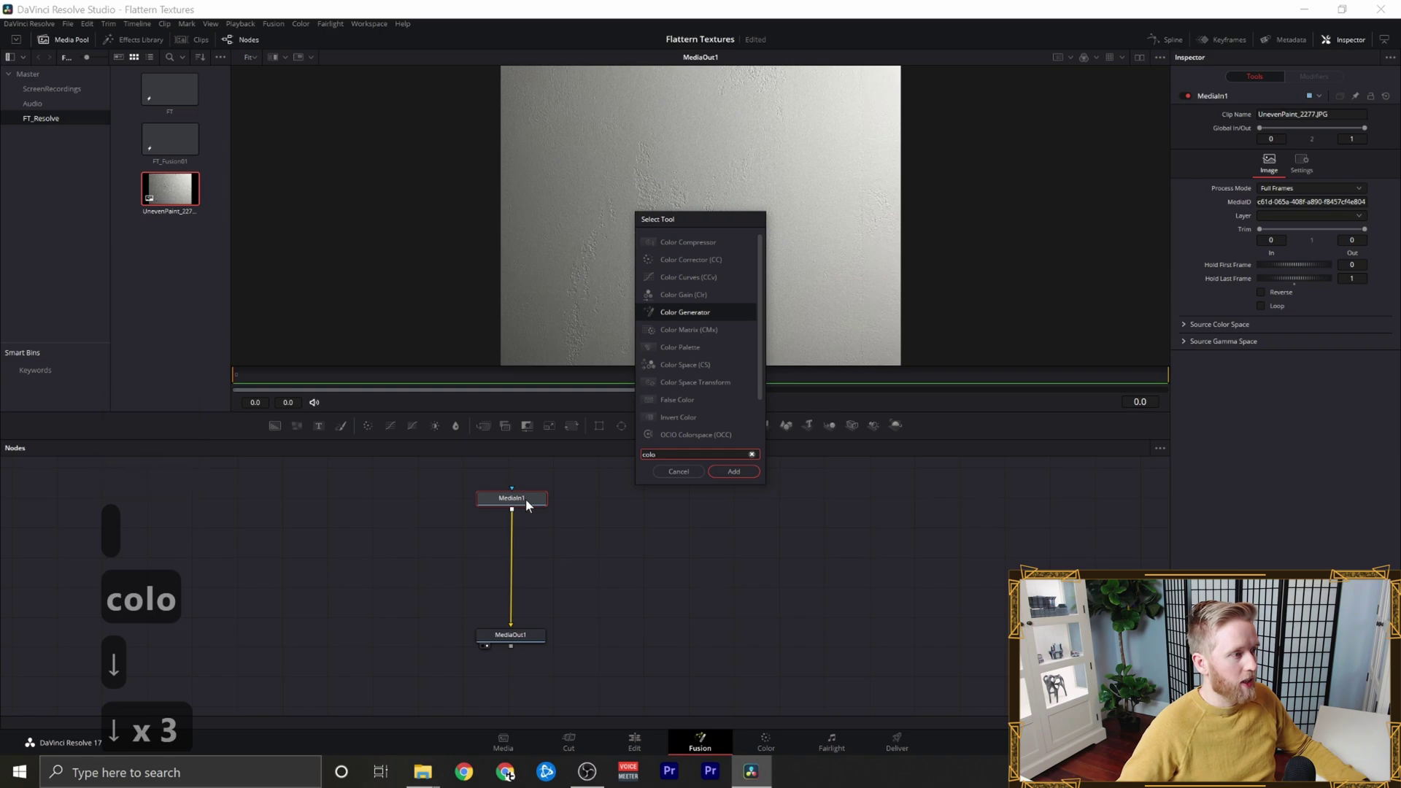
{"action": "key", "text": "Return"}
{"action": "left_click_drag", "start_coordinate": [513, 531], "coordinate": [654, 557]}
{"action": "left_click", "coordinate": [655, 557]}
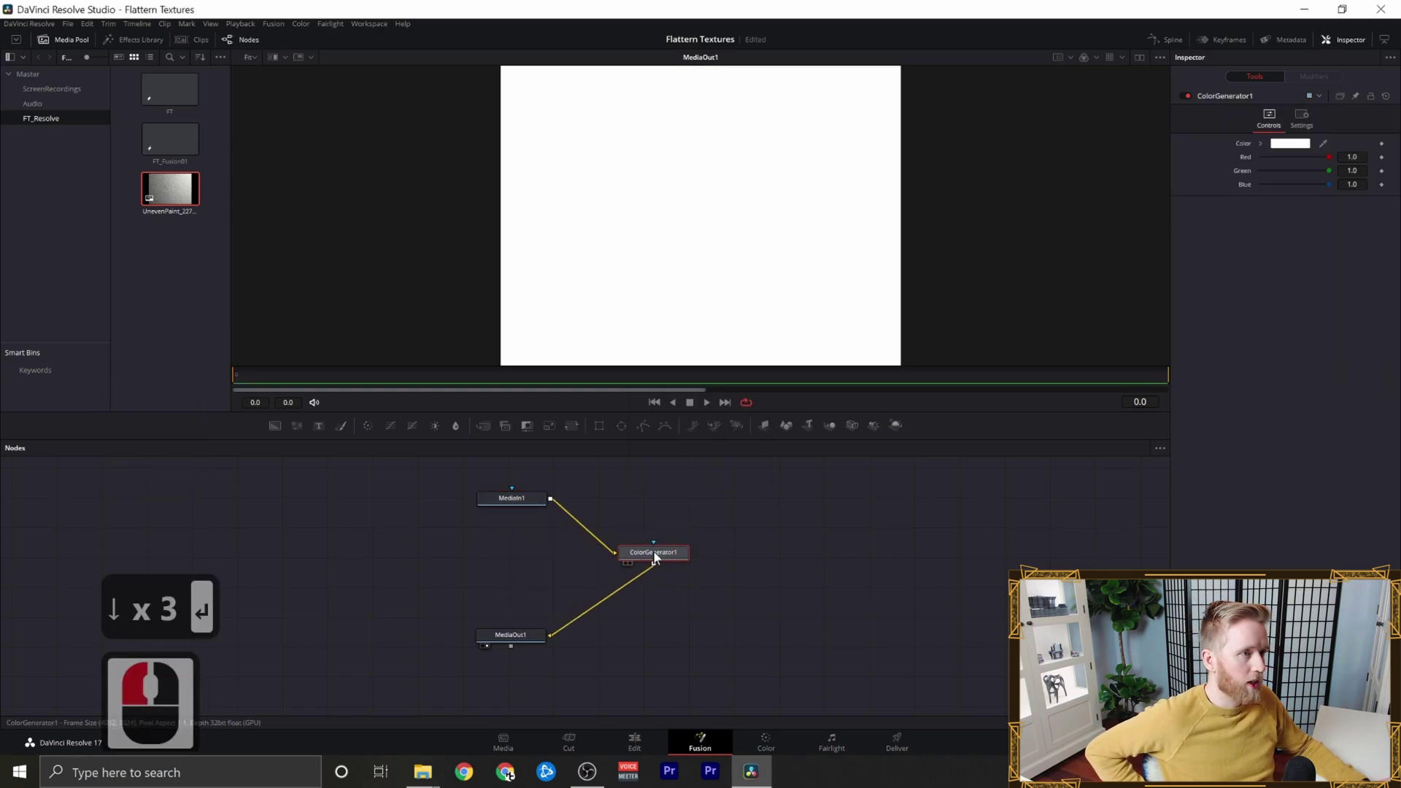
- Eyedrop the paint's grey (R 0.611, G 0.639, B 0.627) into ColorGenerator1
{"action": "key", "text": "ctrl+p"}
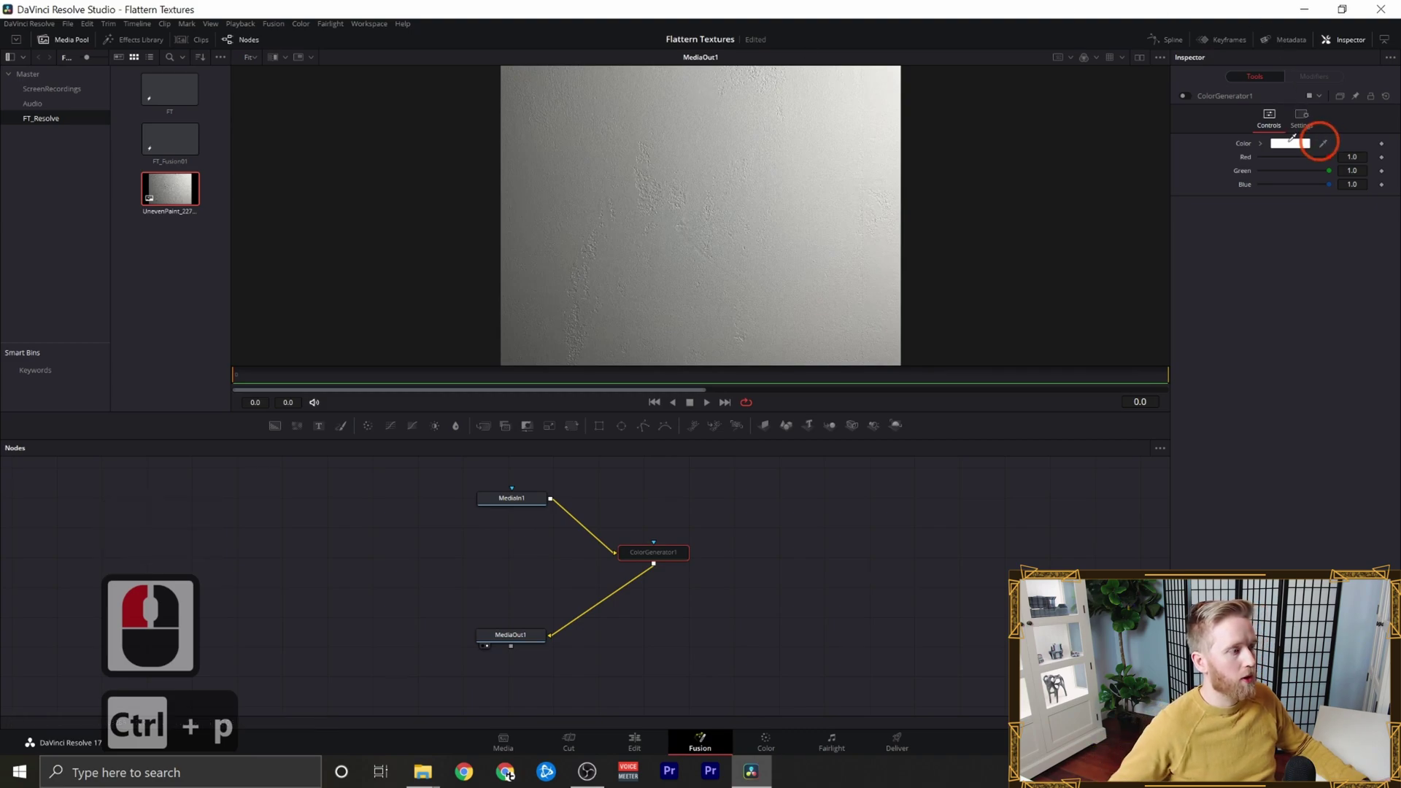
{"action": "left_click_drag", "start_coordinate": [1321, 142], "coordinate": [698, 201]}
{"action": "left_click", "coordinate": [674, 557]}
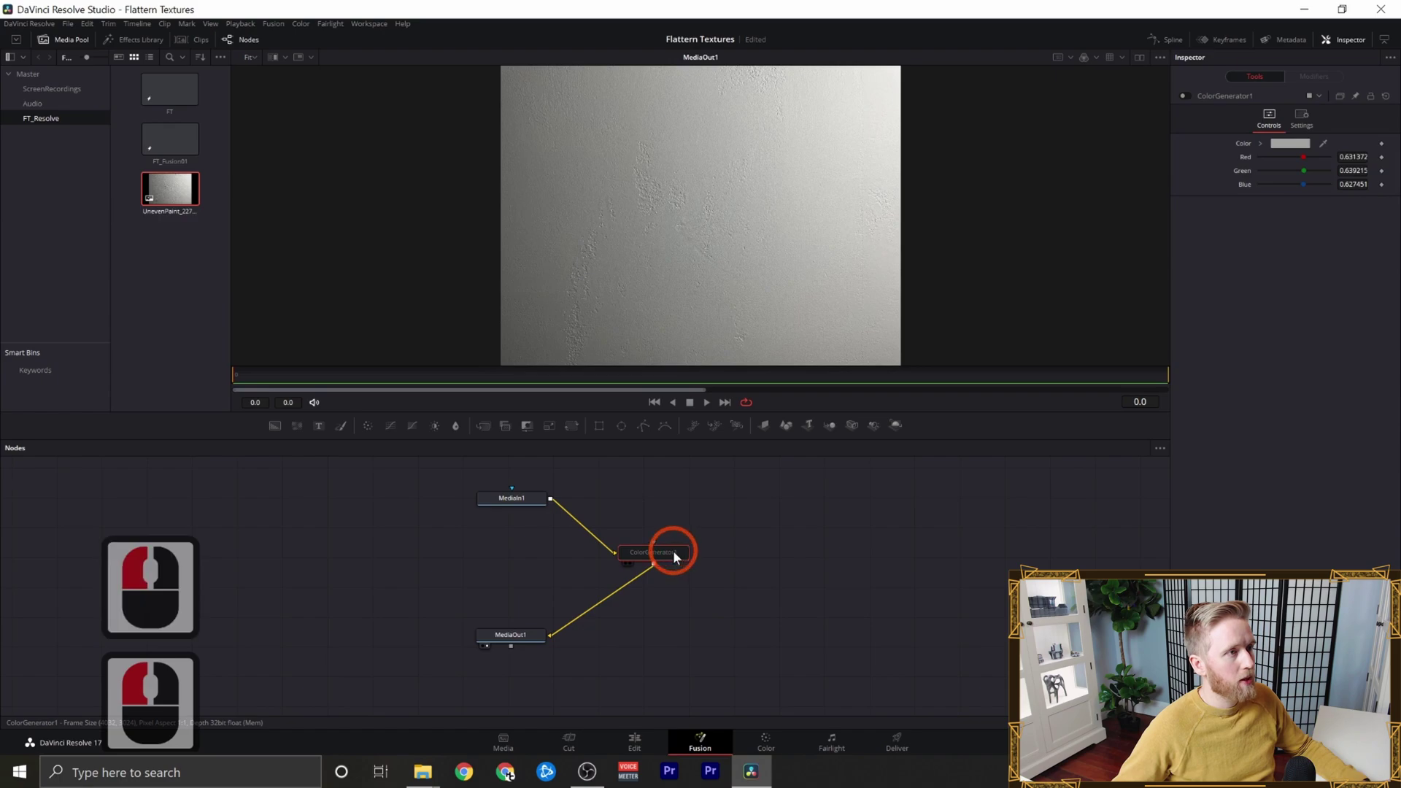
{"action": "key", "text": "ctrl+p"}
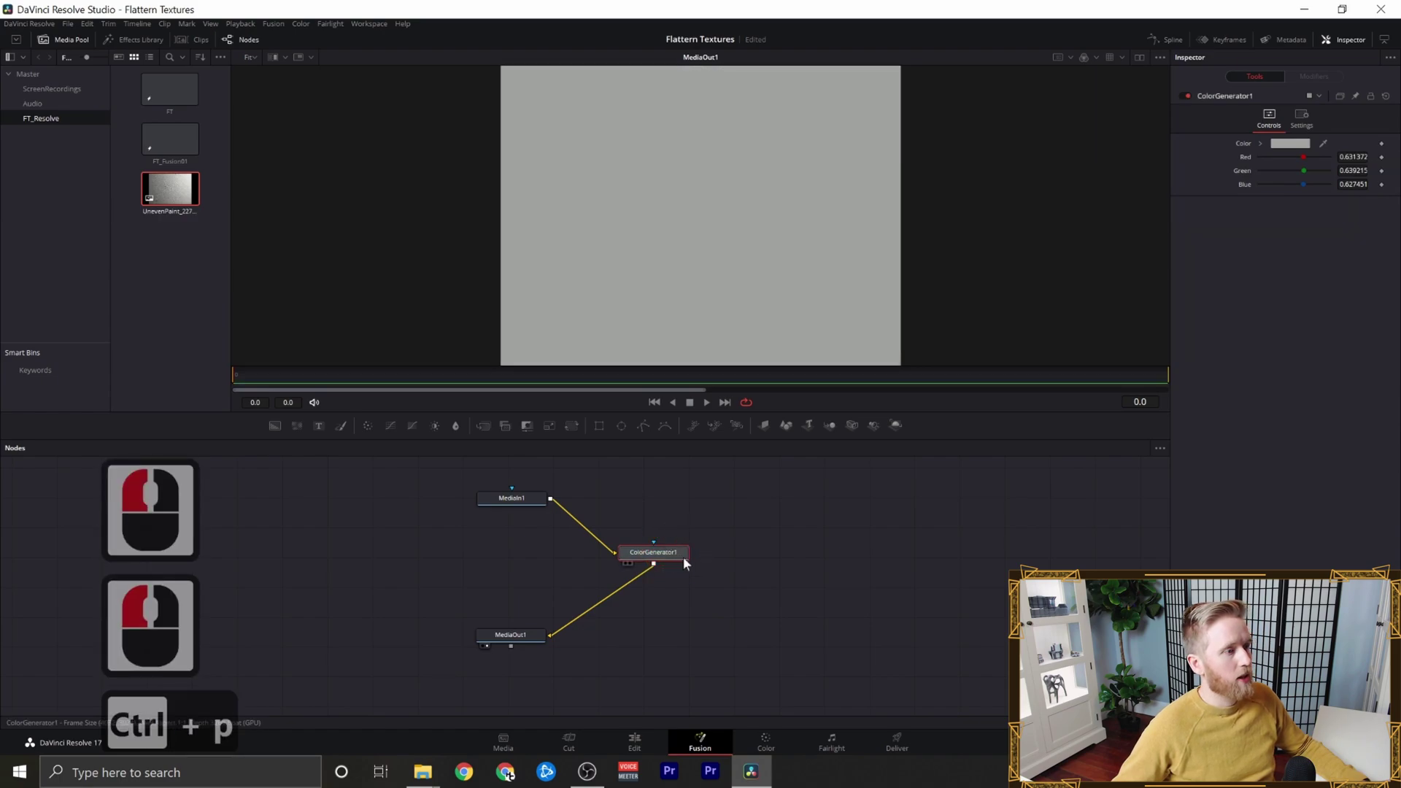
{"action": "left_click_drag", "start_coordinate": [511, 635], "coordinate": [510, 674]}
{"action": "left_click", "coordinate": [548, 619]}
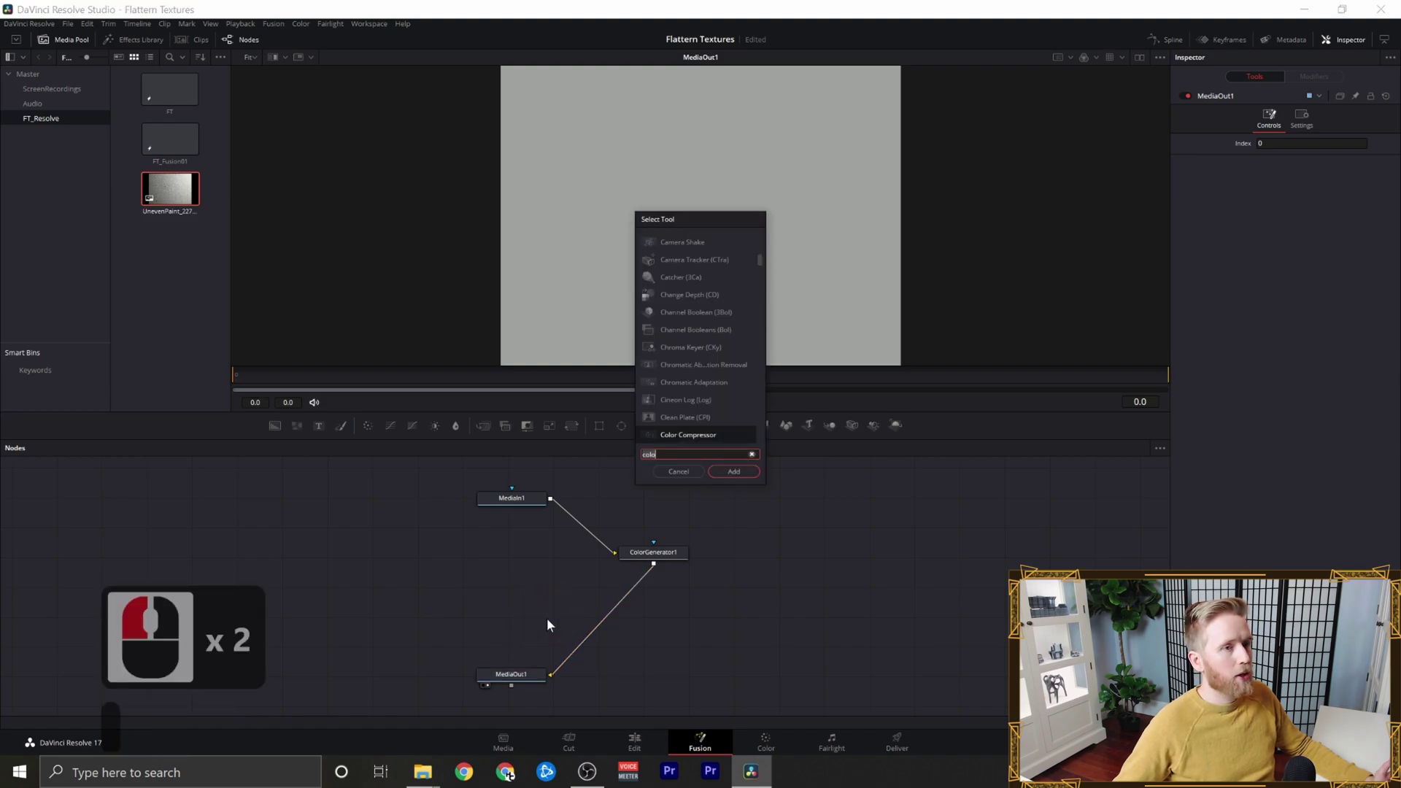
{"action": "type", "text": "merg"}
{"action": "key", "text": "Return"}
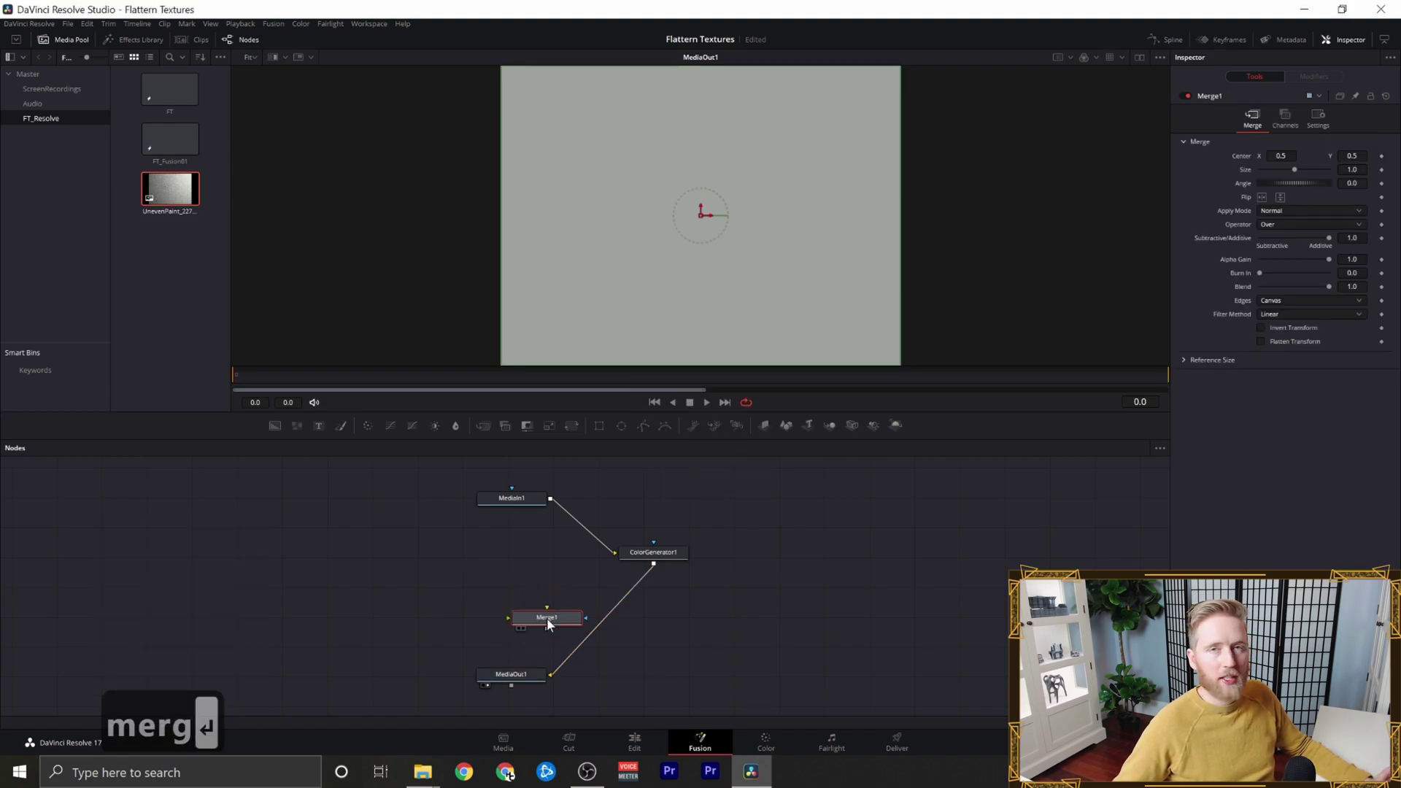
{"action": "left_click", "coordinate": [1295, 210]}
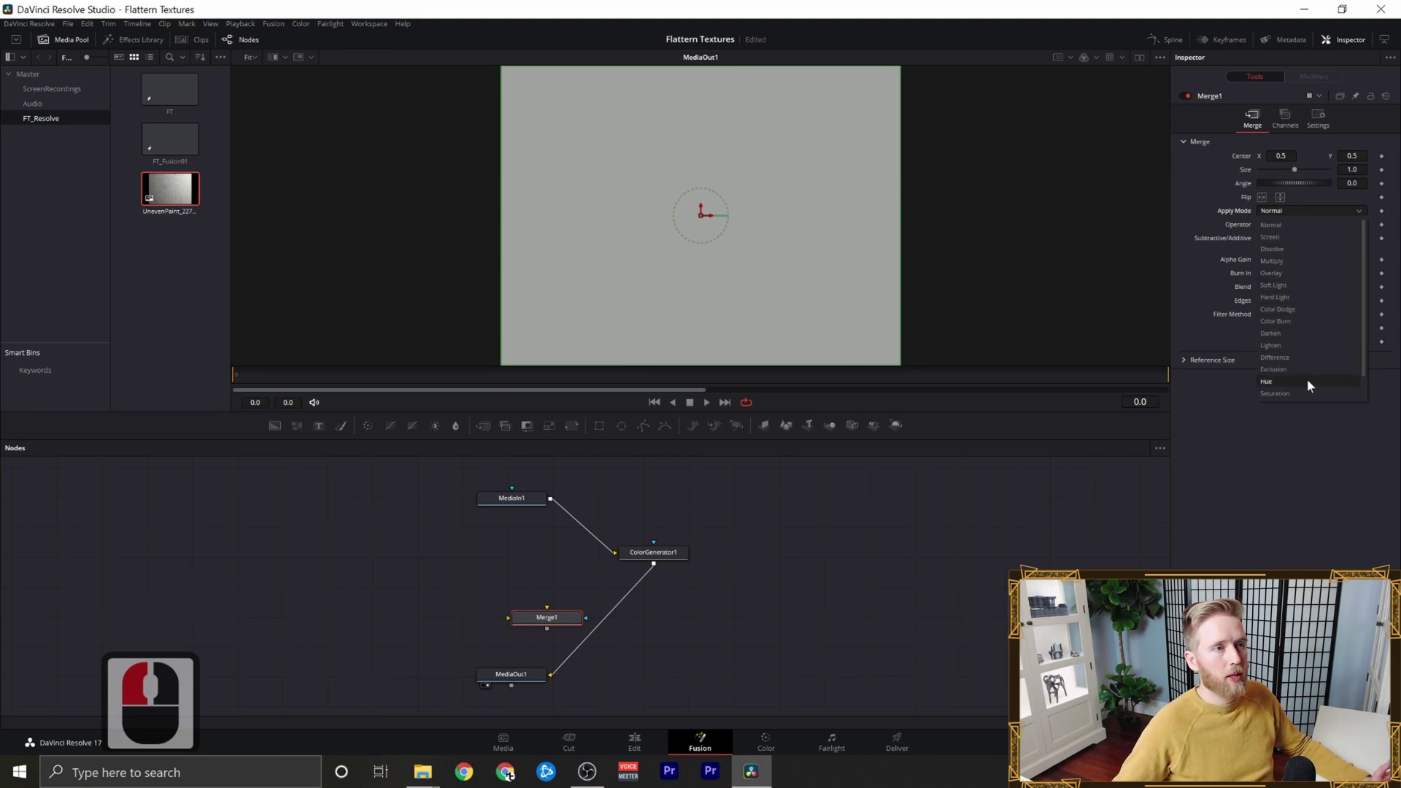
{"action": "scroll", "coordinate": [1308, 390], "scroll_direction": "down", "scroll_amount": 2}
{"action": "scroll", "coordinate": [1311, 384], "scroll_direction": "down", "scroll_amount": 5}
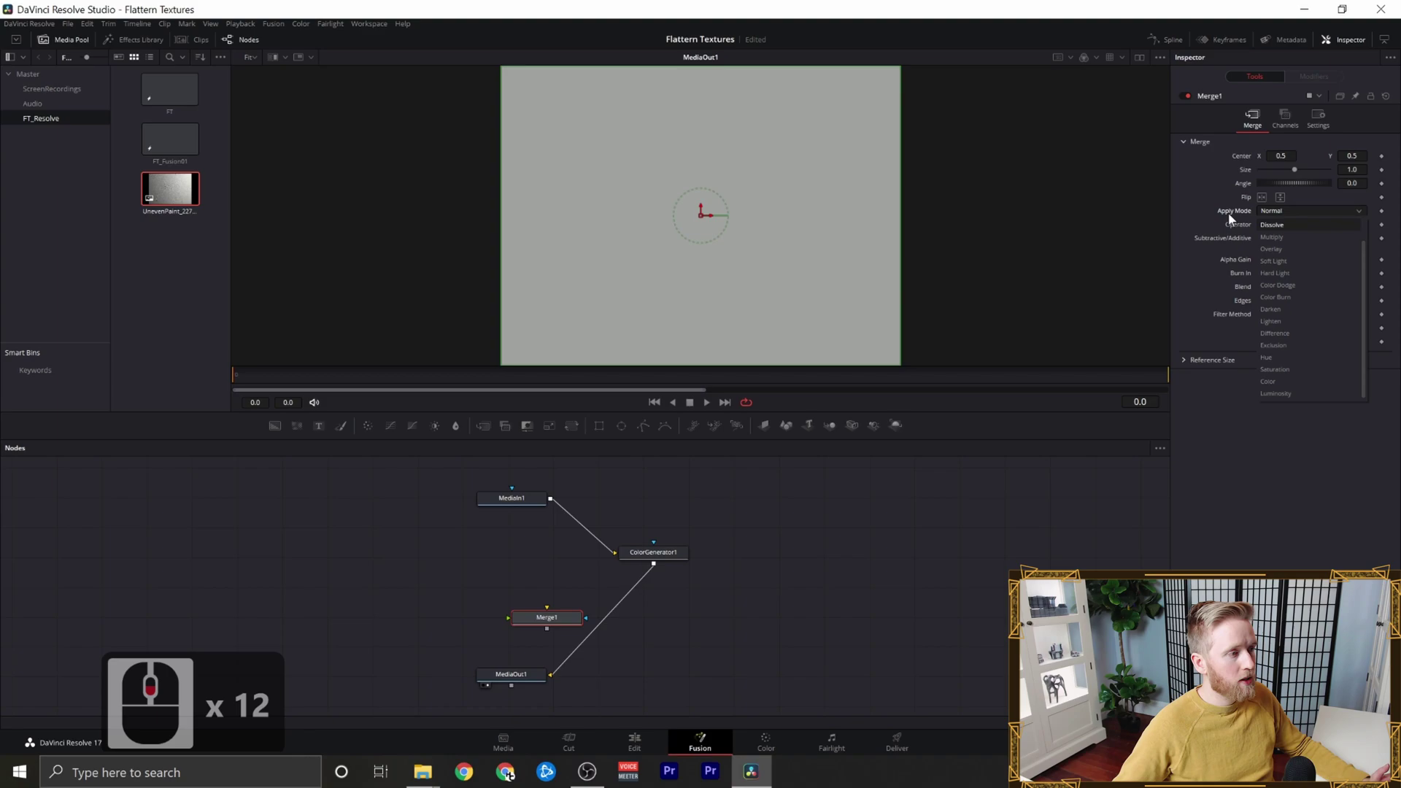
{"action": "left_click", "coordinate": [1228, 213]}
{"action": "left_click", "coordinate": [1284, 226]}
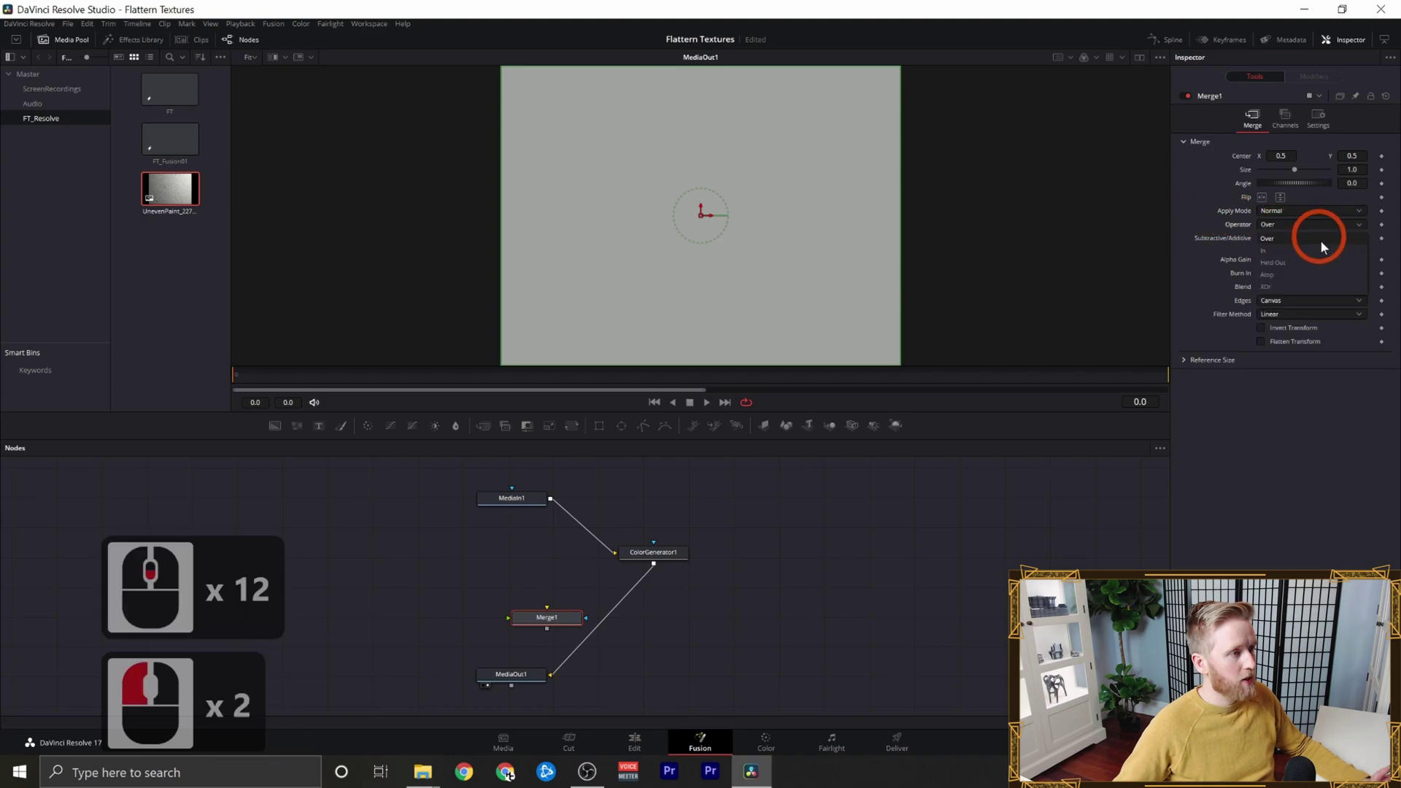
{"action": "left_click", "coordinate": [784, 614]}
{"action": "left_click", "coordinate": [510, 583]}
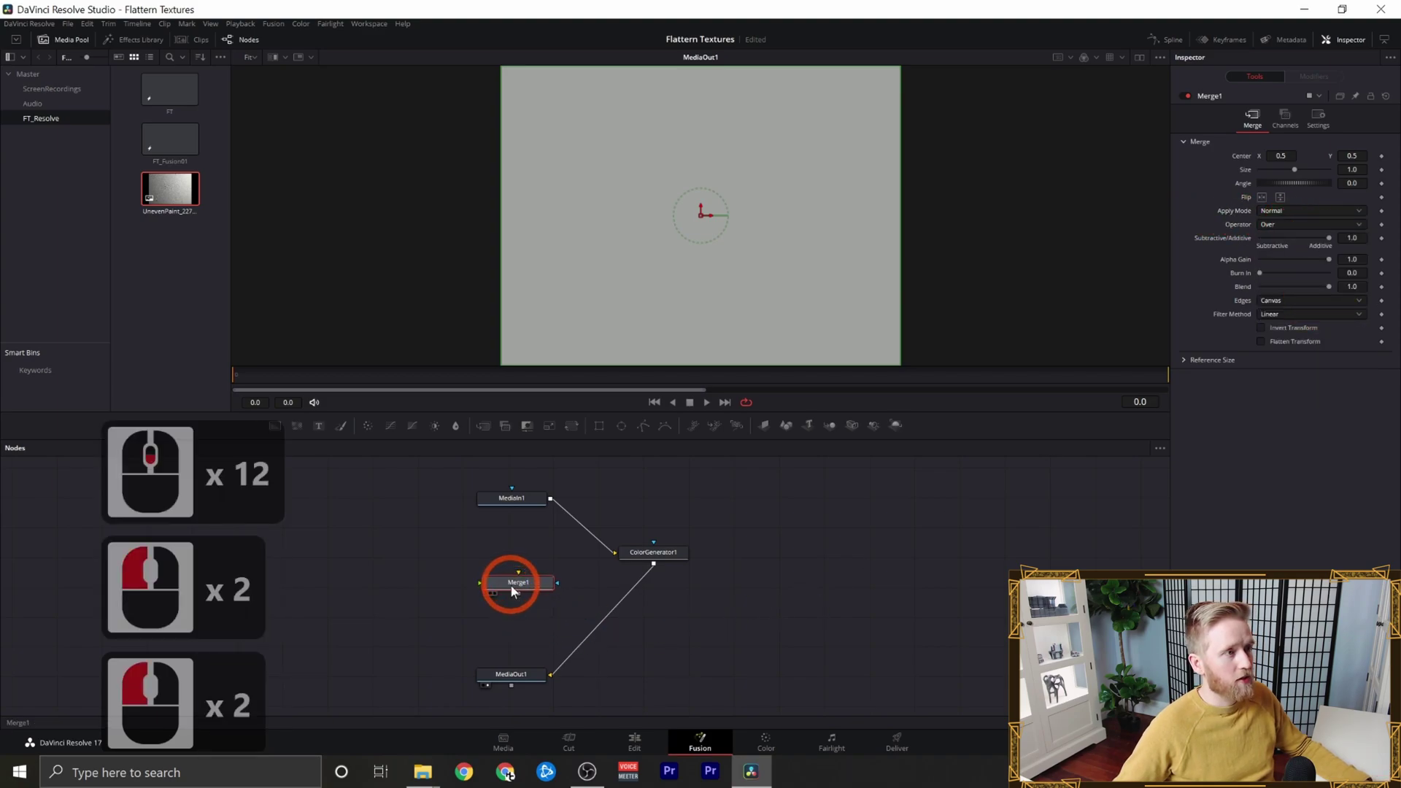
{"action": "key", "text": "BackSpace"}
{"action": "left_click", "coordinate": [563, 593]}
- Insert a Channel Booleans node before MediaOut1 with its Operation set to Divide
{"action": "key", "text": "shift+space"}
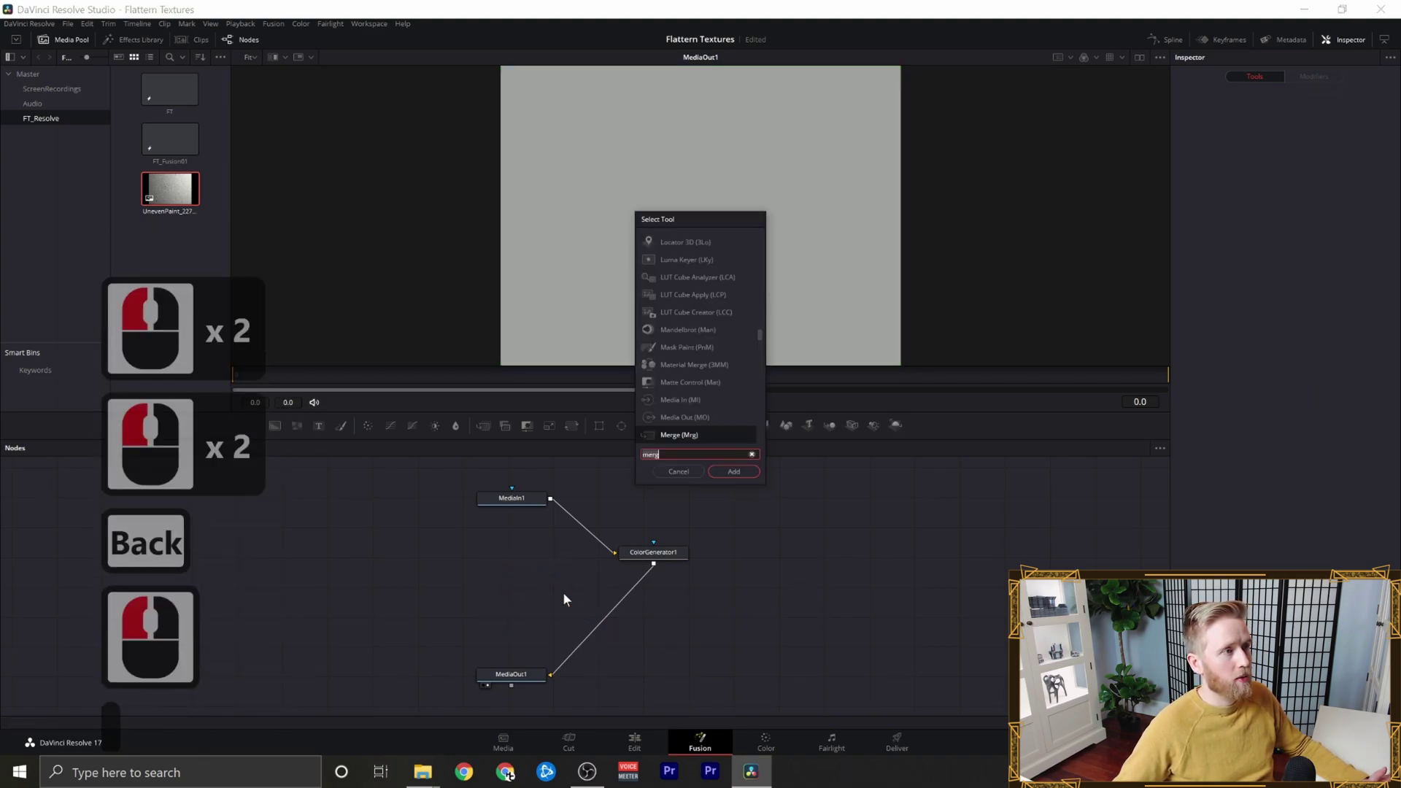
{"action": "type", "text": "chann"}
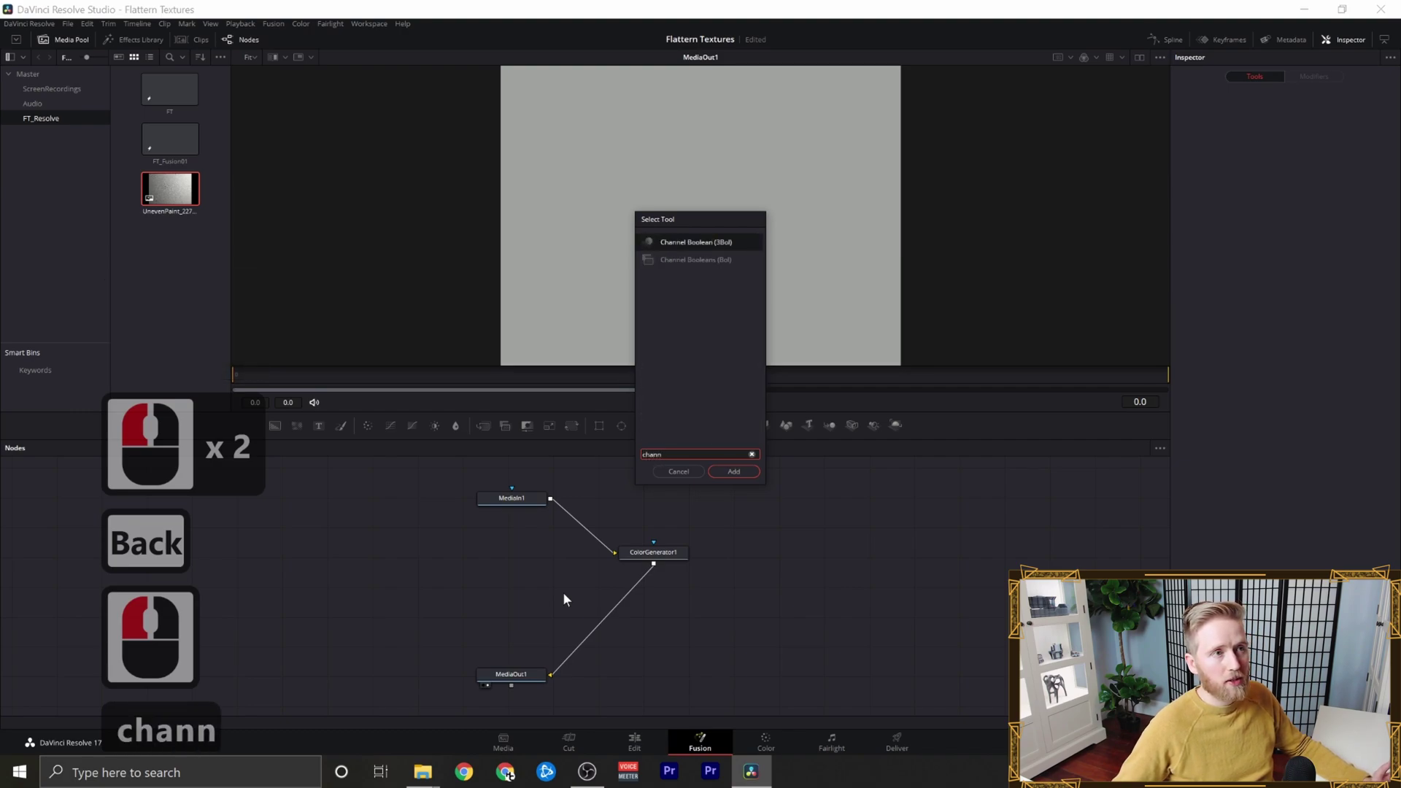
{"action": "key", "text": "Down"}
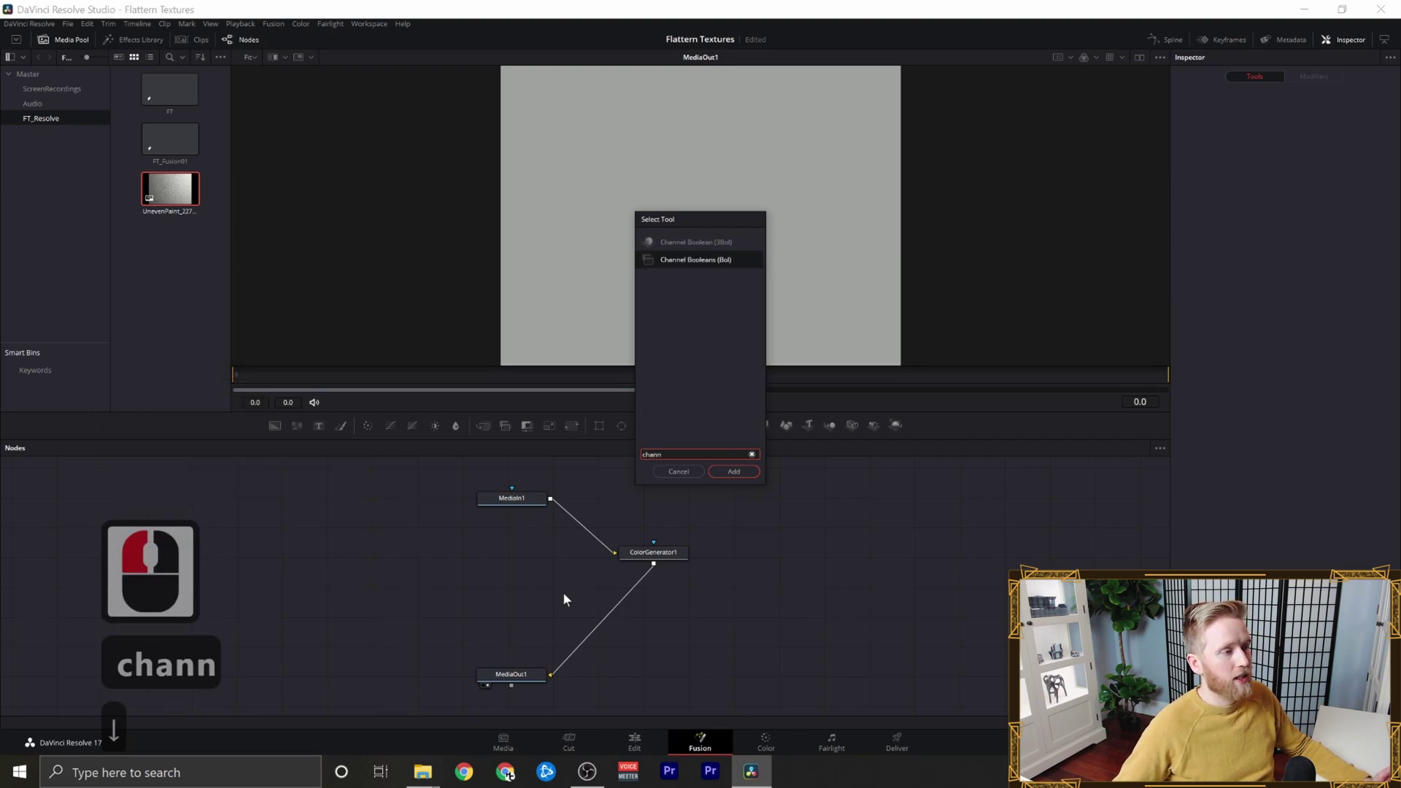
{"action": "key", "text": "Return"}
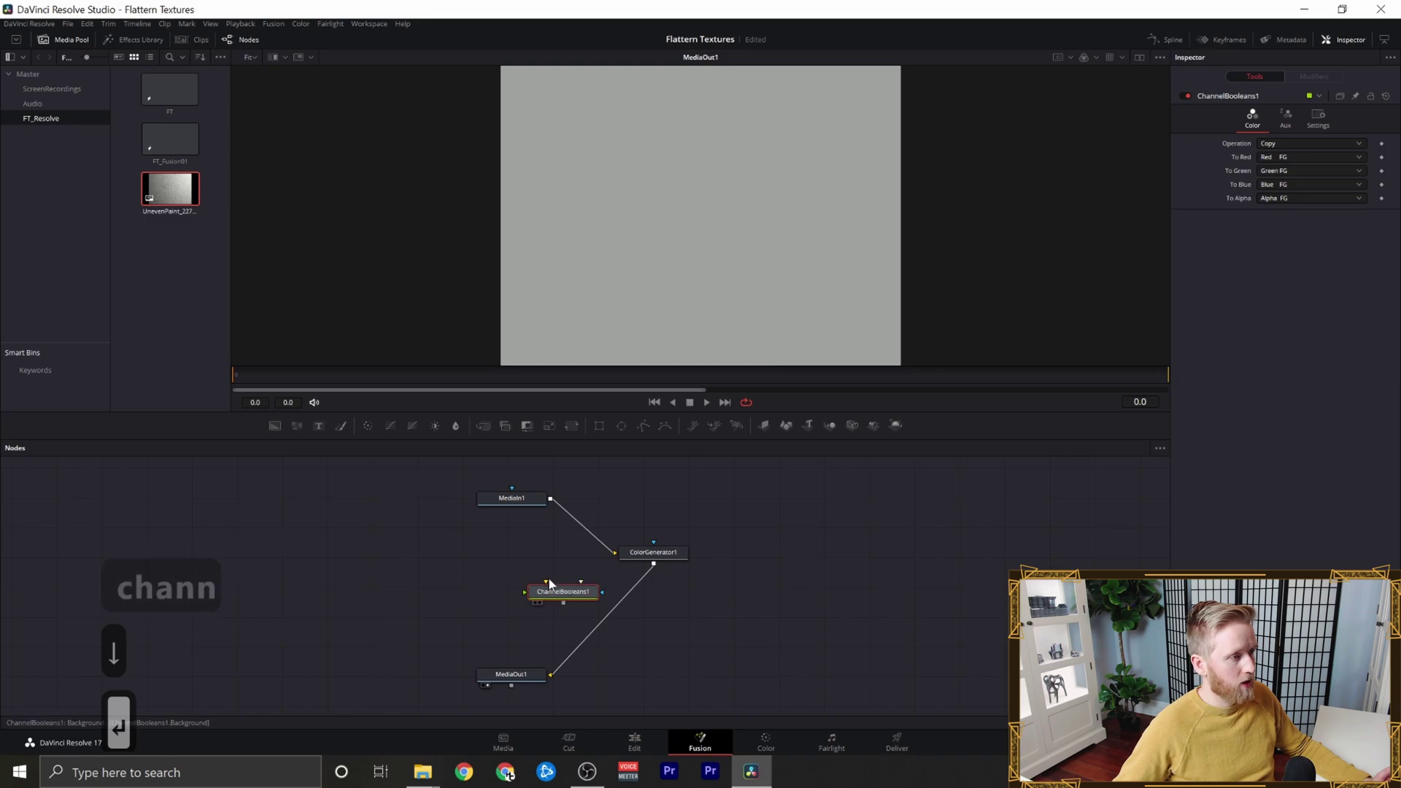
{"action": "mouse_move", "coordinate": [552, 592]}
{"action": "left_mouse_down"}
{"action": "mouse_move", "coordinate": [632, 620]}
{"action": "mouse_move", "coordinate": [622, 629]}
{"action": "mouse_move", "coordinate": [550, 499]}
{"action": "left_mouse_up"}
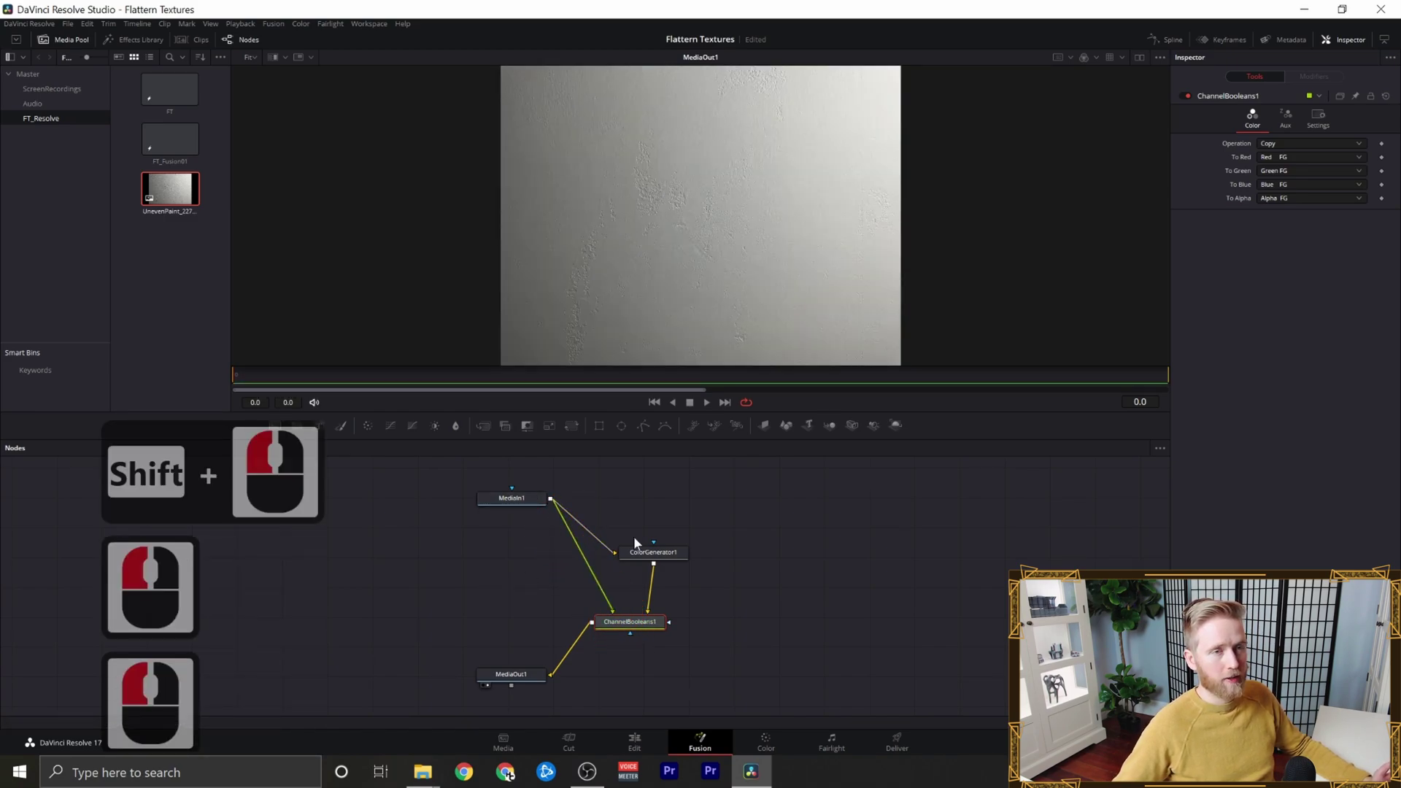
{"action": "left_click", "coordinate": [1310, 145]}
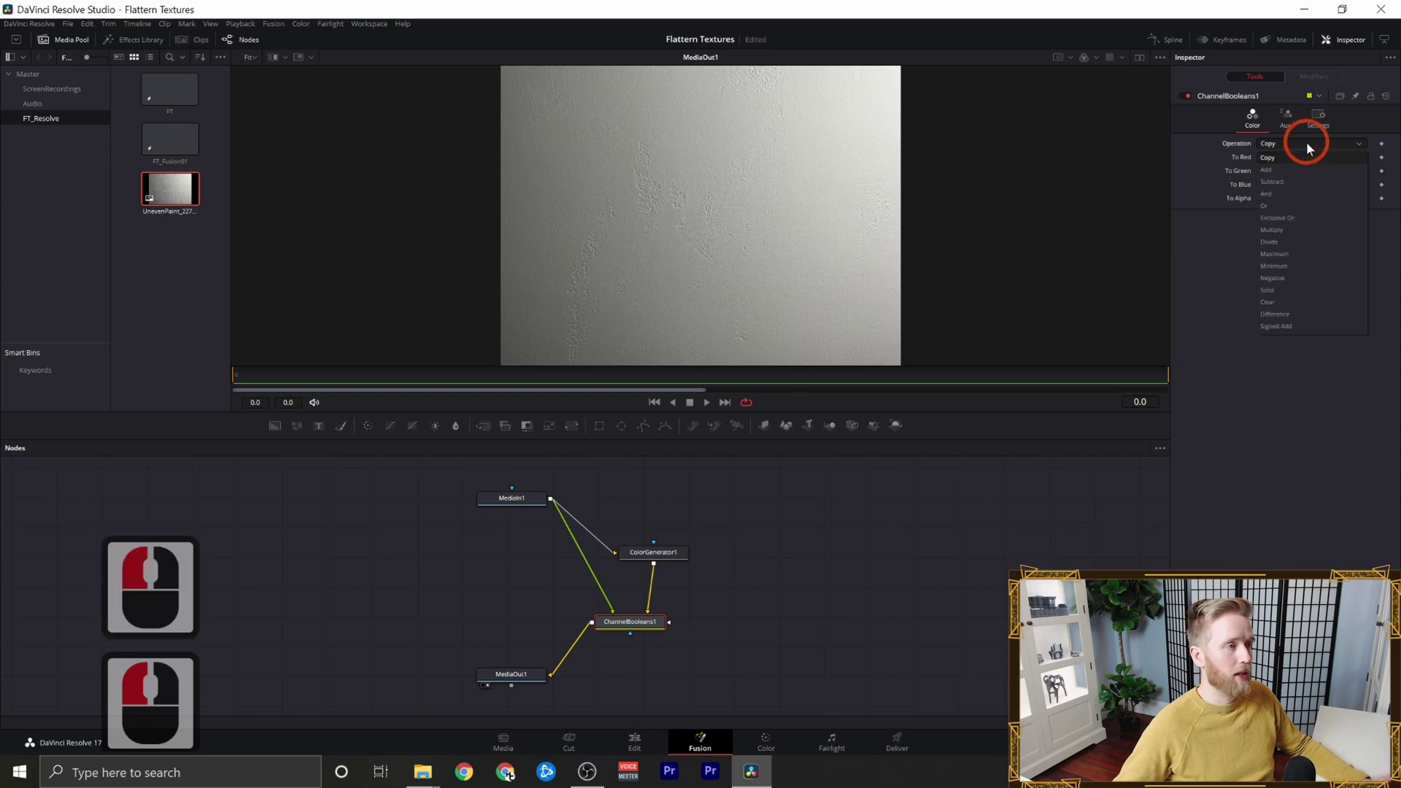
{"action": "left_click", "coordinate": [1302, 243]}
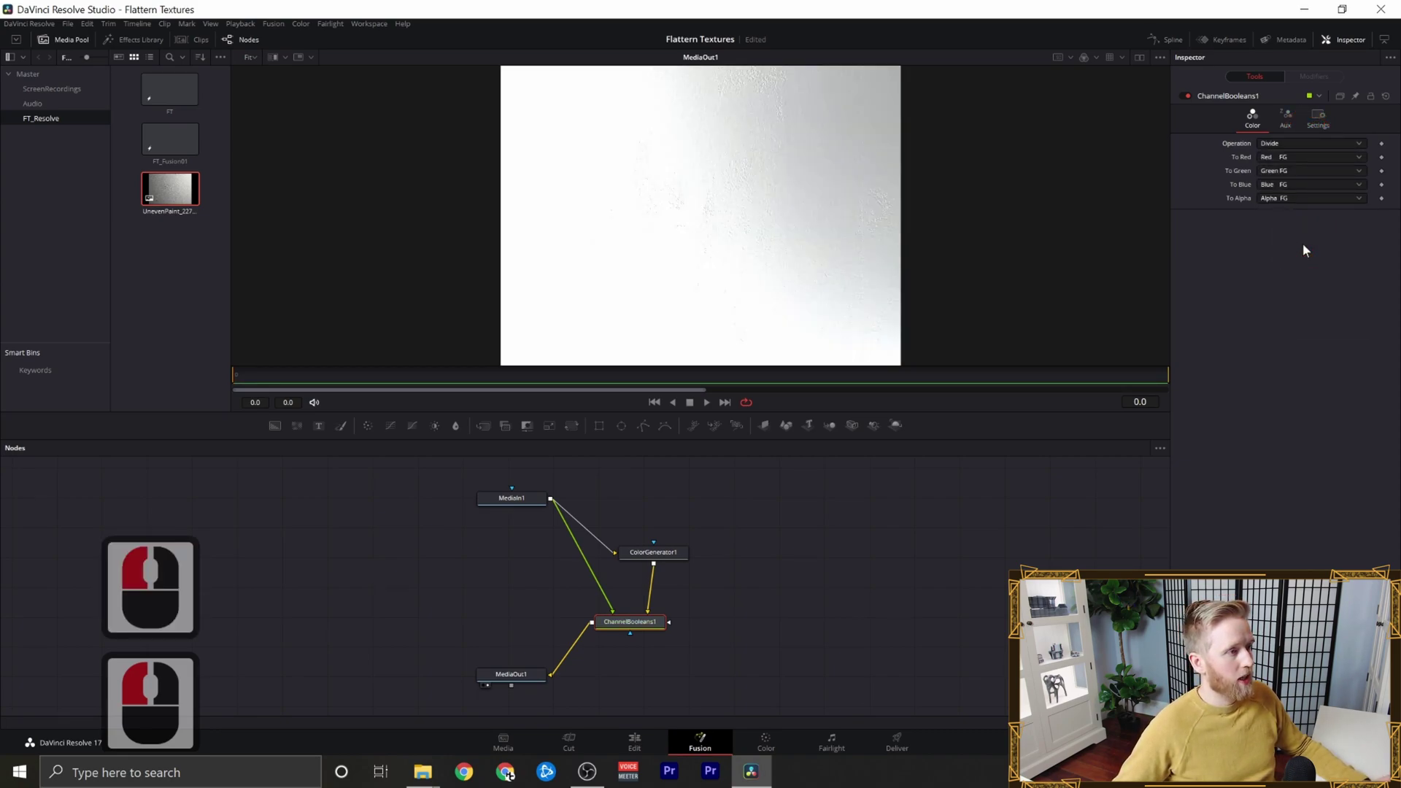
{"action": "left_click_drag", "start_coordinate": [630, 622], "coordinate": [596, 620]}
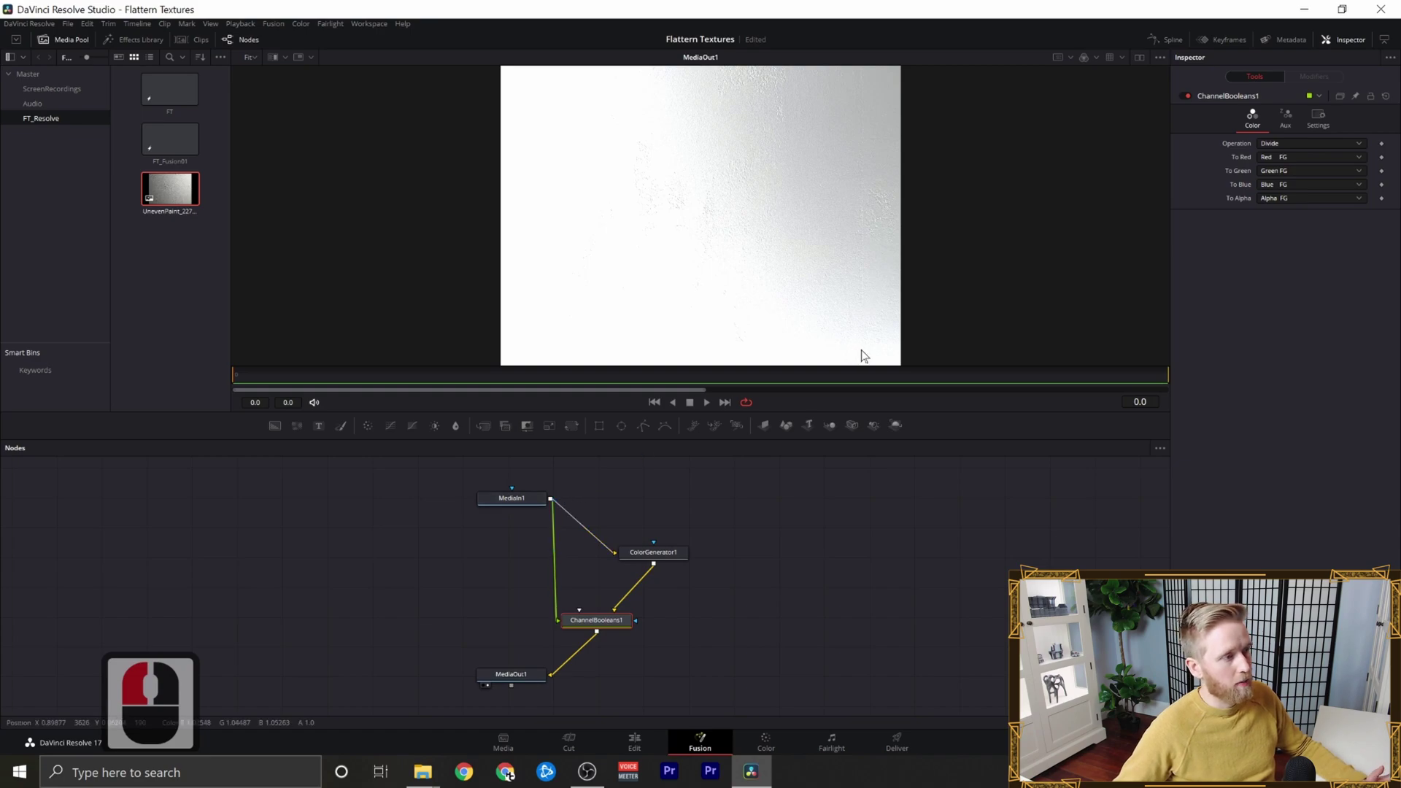
- Insert a Blur node after ChannelBooleans1 and set its Blur Size to 57.5
{"action": "middle_click_drag", "start_coordinate": [576, 658], "coordinate": [648, 616]}
{"action": "left_click_drag", "start_coordinate": [642, 578], "coordinate": [692, 575]}
{"action": "key", "text": "shift+space"}
{"action": "type", "text": "chann"}
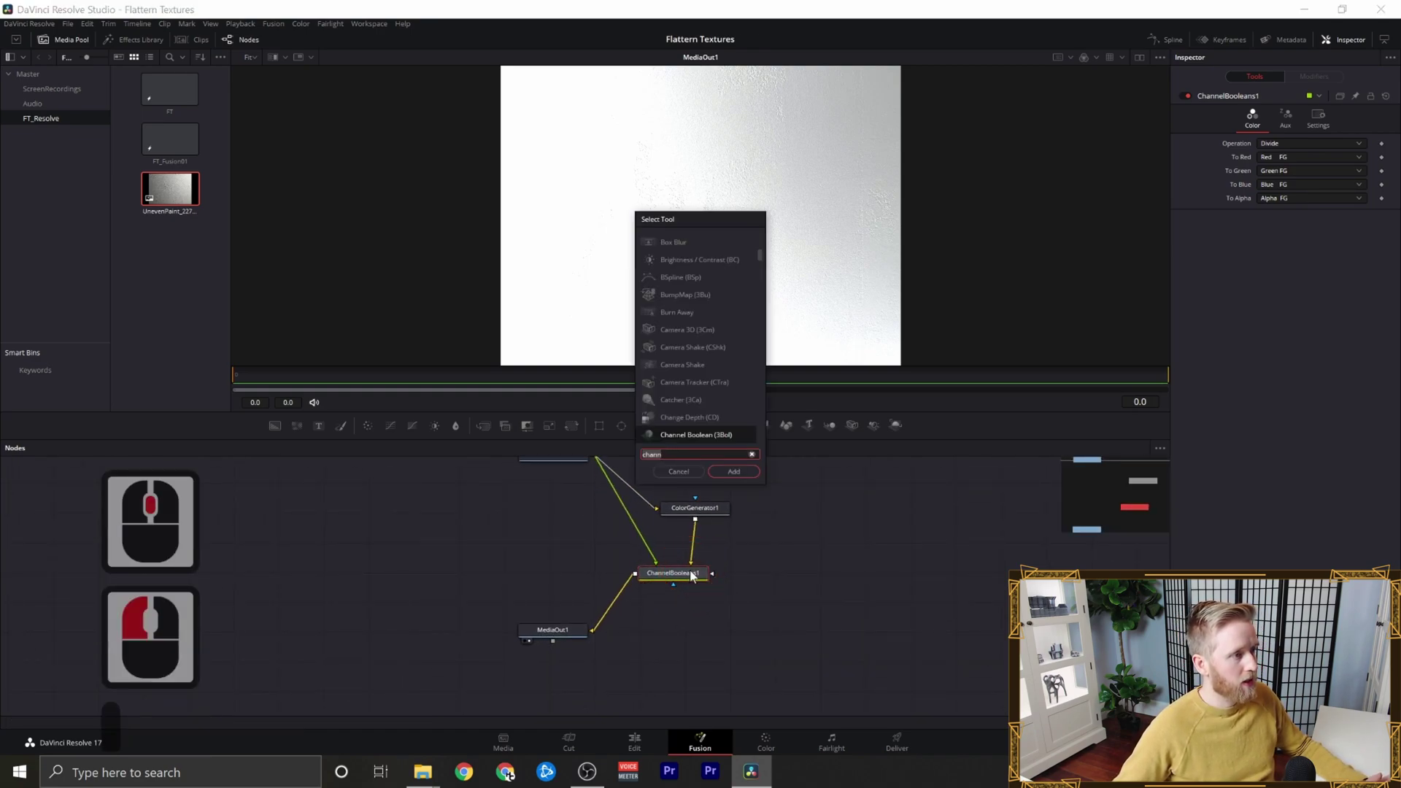
{"action": "key", "text": "BackSpace"}
{"action": "key", "text": "BackSpace"}
{"action": "key", "text": "BackSpace"}
{"action": "key", "text": "BackSpace"}
{"action": "key", "text": "BackSpace"}
{"action": "type", "text": "blur"}
{"action": "key", "text": "Return"}
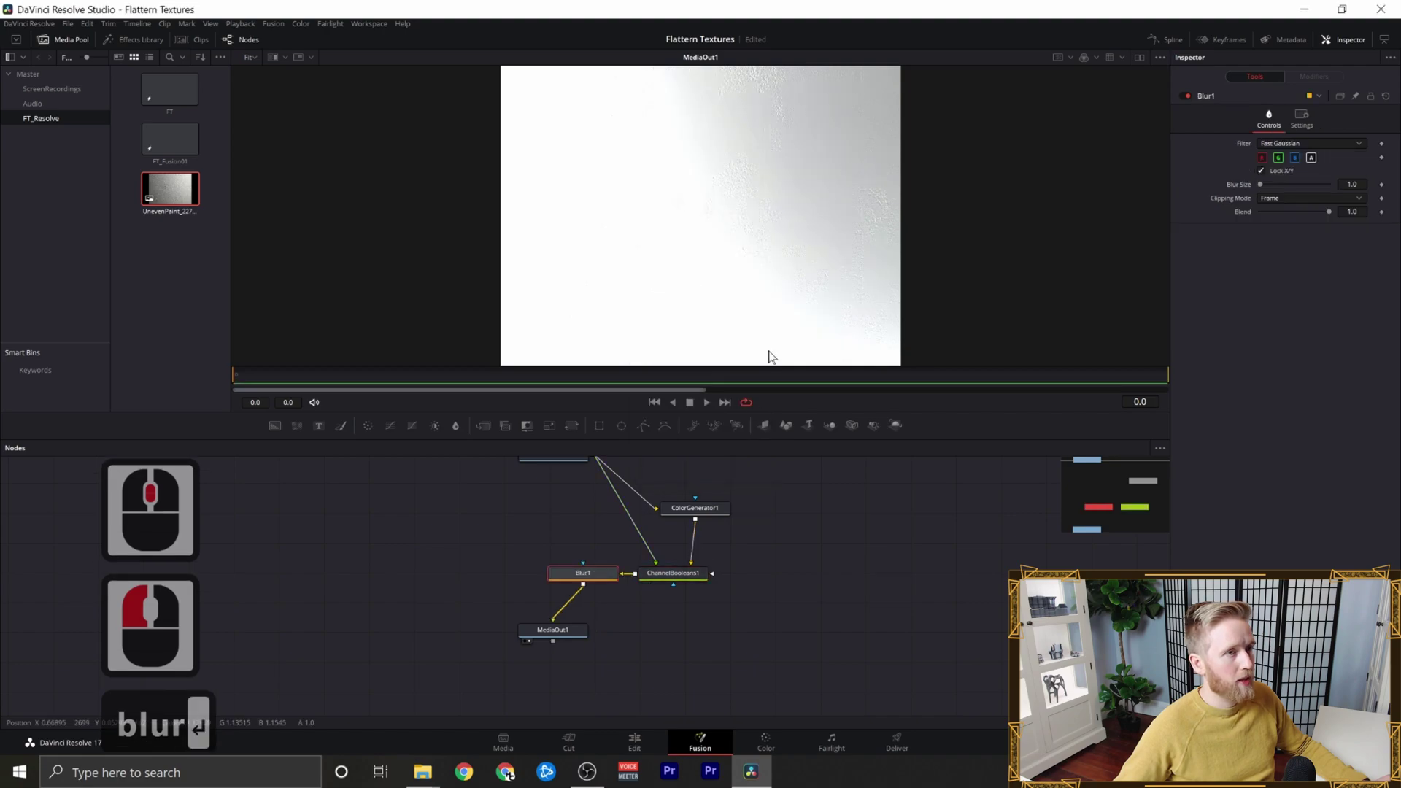
{"action": "left_click_drag", "start_coordinate": [1261, 185], "coordinate": [1305, 186]}
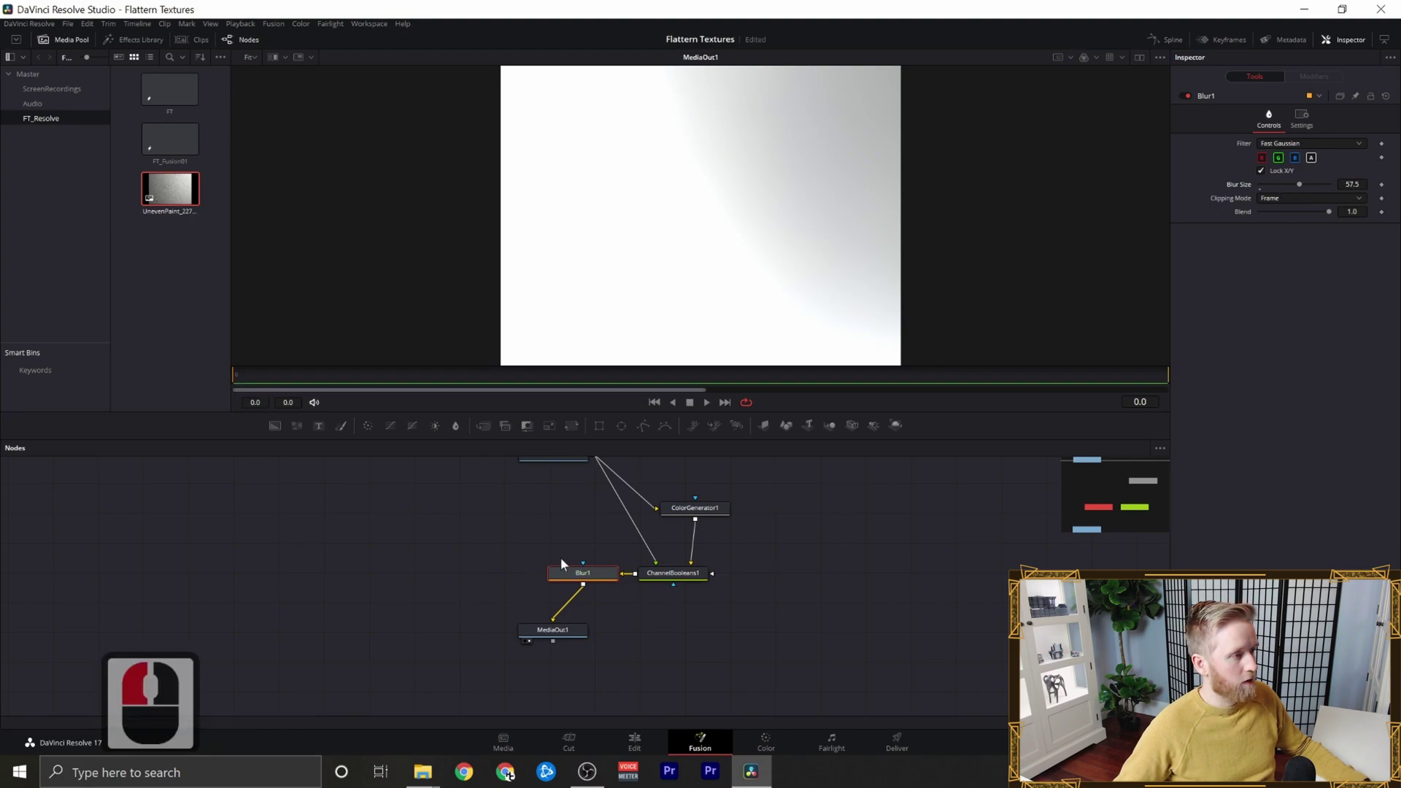
- Arrange Blur1 below ChannelBooleans1 and move MediaOut1 beneath Blur1
{"action": "left_click_drag", "start_coordinate": [563, 567], "coordinate": [658, 629]}
{"action": "middle_click_drag", "start_coordinate": [515, 635], "coordinate": [518, 594]}
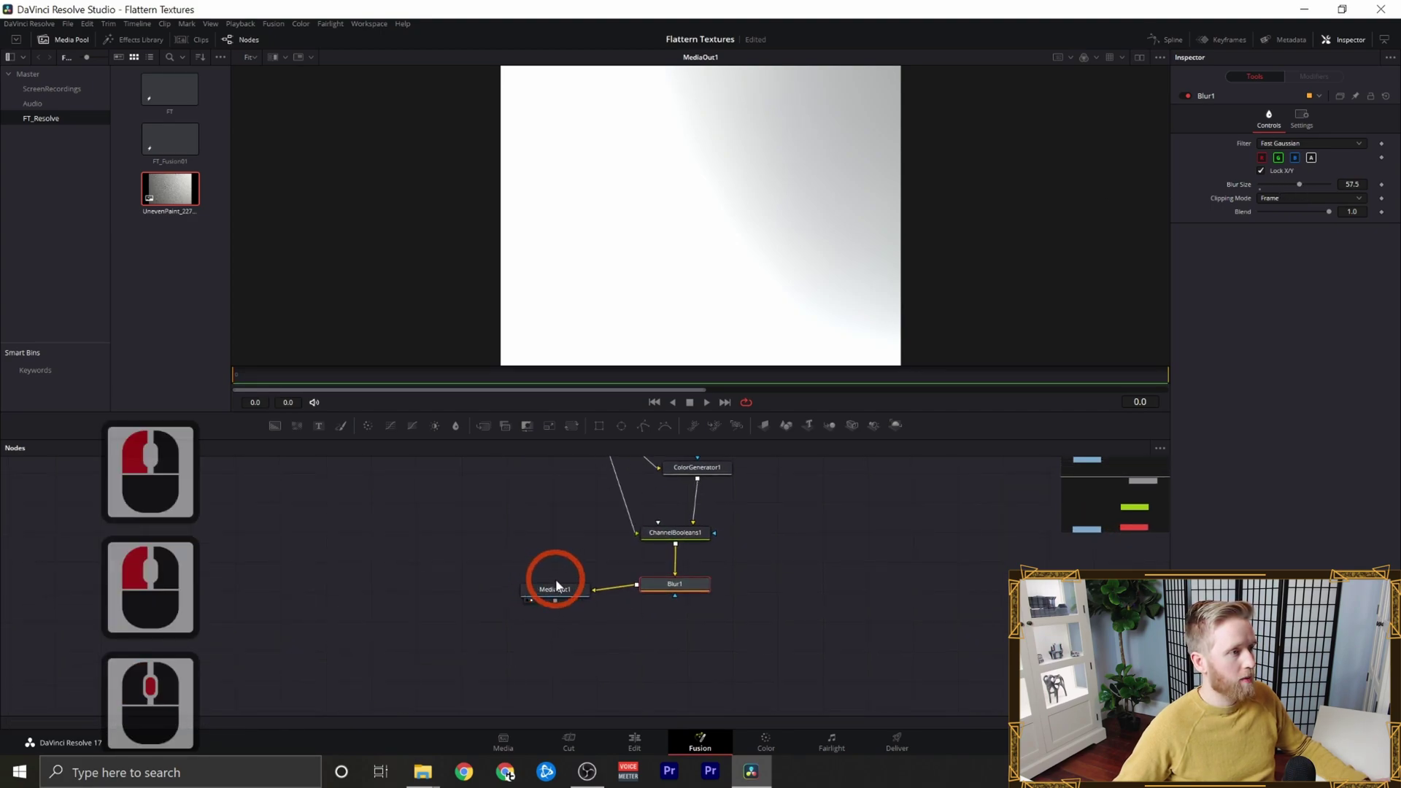
{"action": "left_click_drag", "start_coordinate": [555, 588], "coordinate": [562, 657]}
- Add Merge1 with MediaIn1 as background, Blur1 as foreground, output to MediaOut1, in Multiply mode
{"action": "key", "text": "shift+space"}
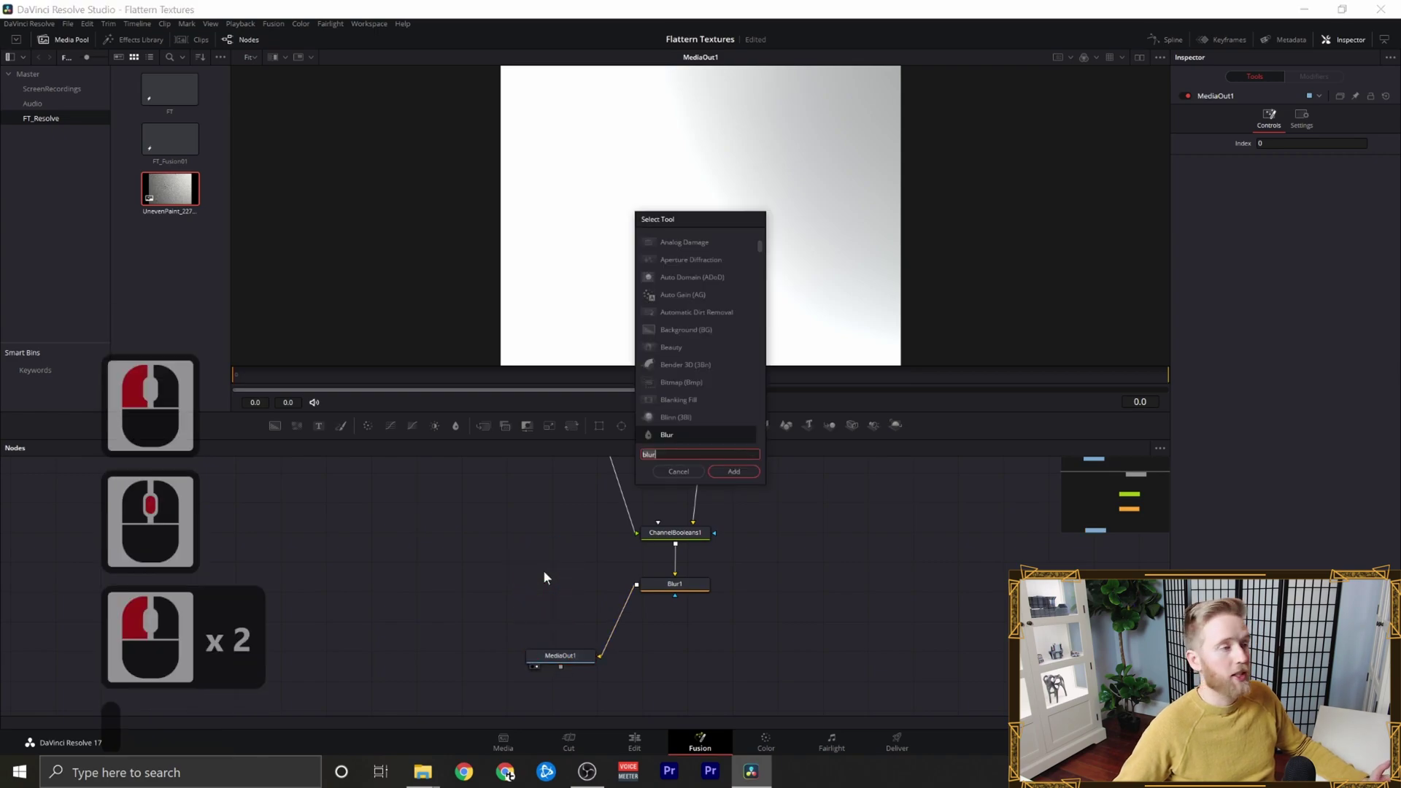
{"action": "type", "text": "mer"}
{"action": "key", "text": "Return"}
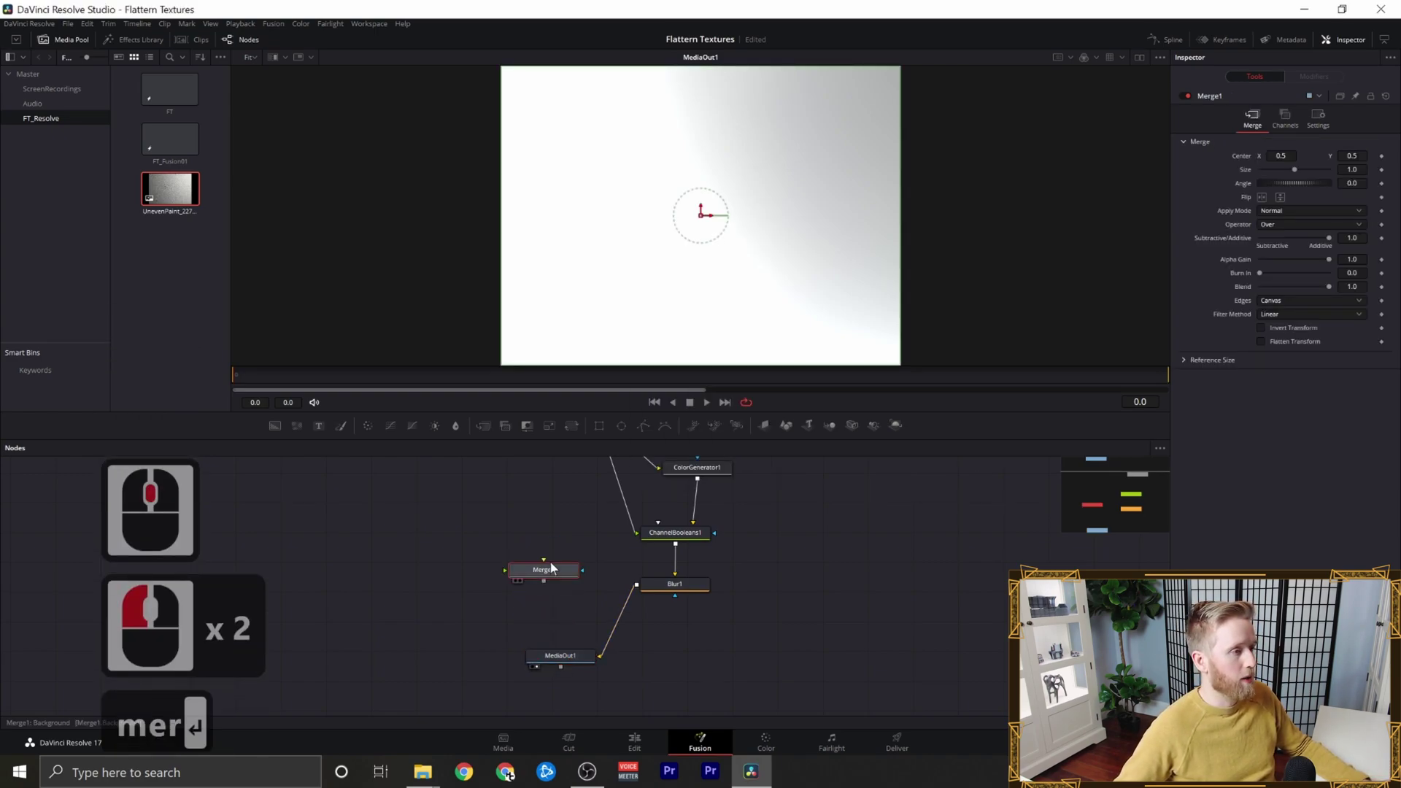
{"action": "middle_click_drag", "start_coordinate": [544, 572], "coordinate": [533, 615]}
{"action": "left_click_drag", "start_coordinate": [535, 617], "coordinate": [581, 470]}
{"action": "left_click_drag", "start_coordinate": [493, 624], "coordinate": [649, 647]}
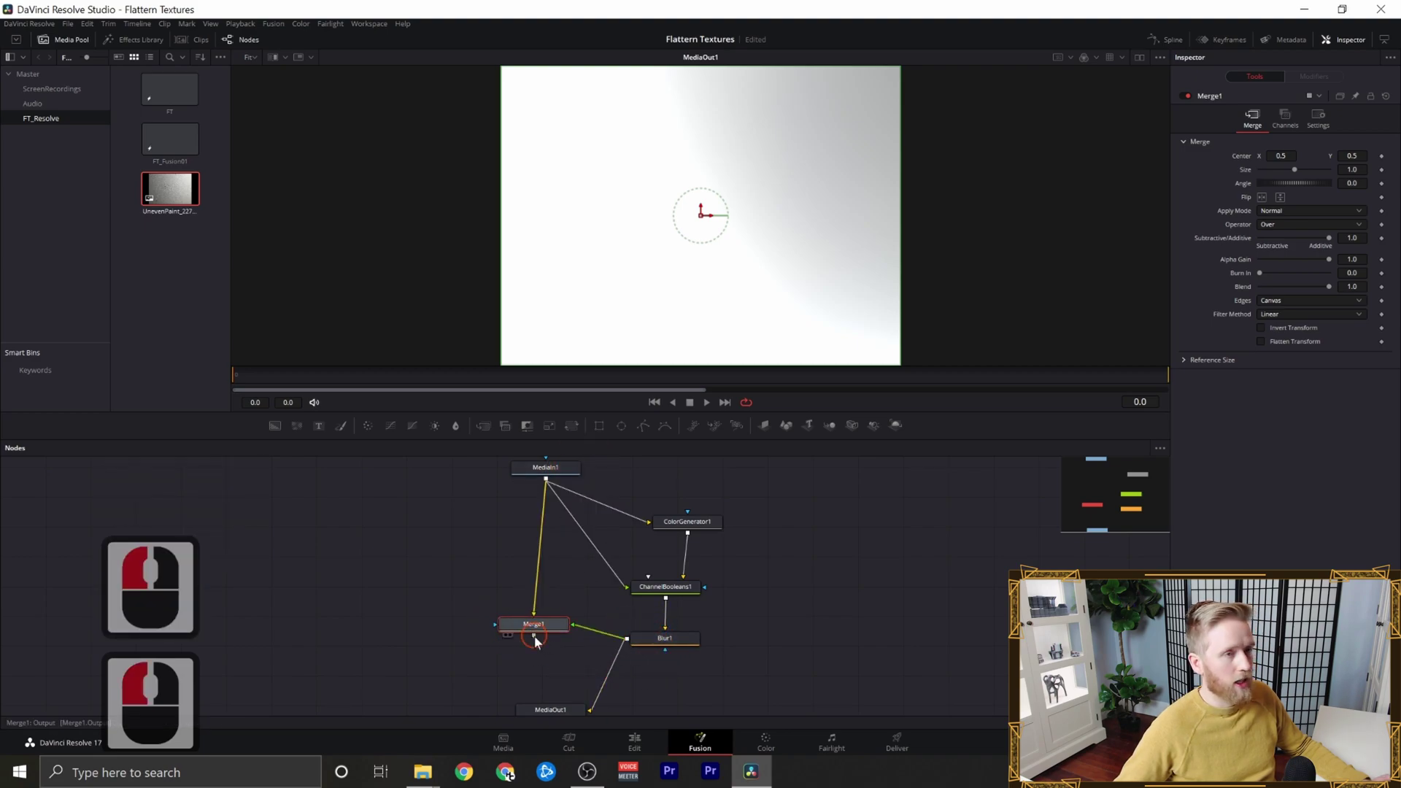
{"action": "left_click_drag", "start_coordinate": [535, 636], "coordinate": [585, 701]}
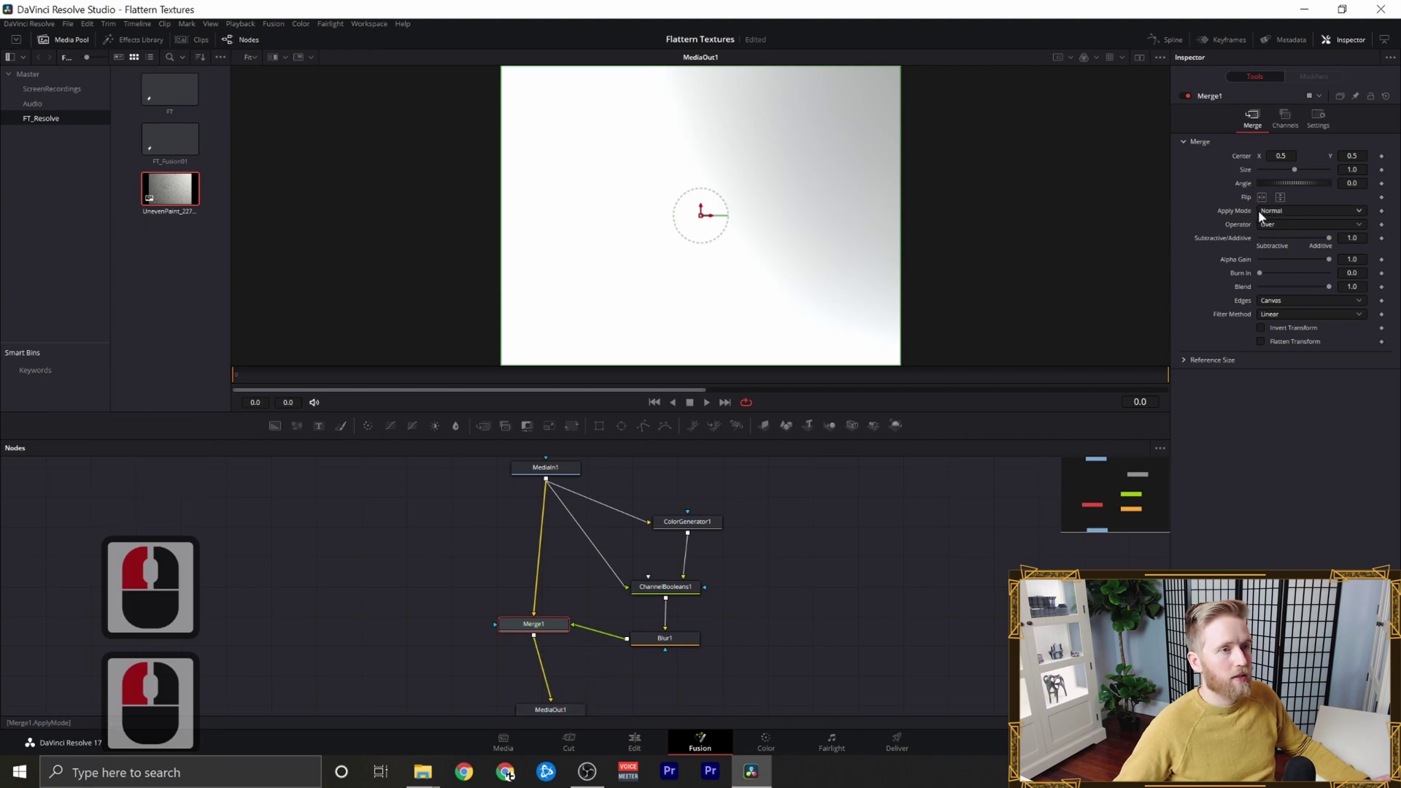
{"action": "left_click", "coordinate": [1273, 211]}
{"action": "left_click", "coordinate": [1291, 261]}
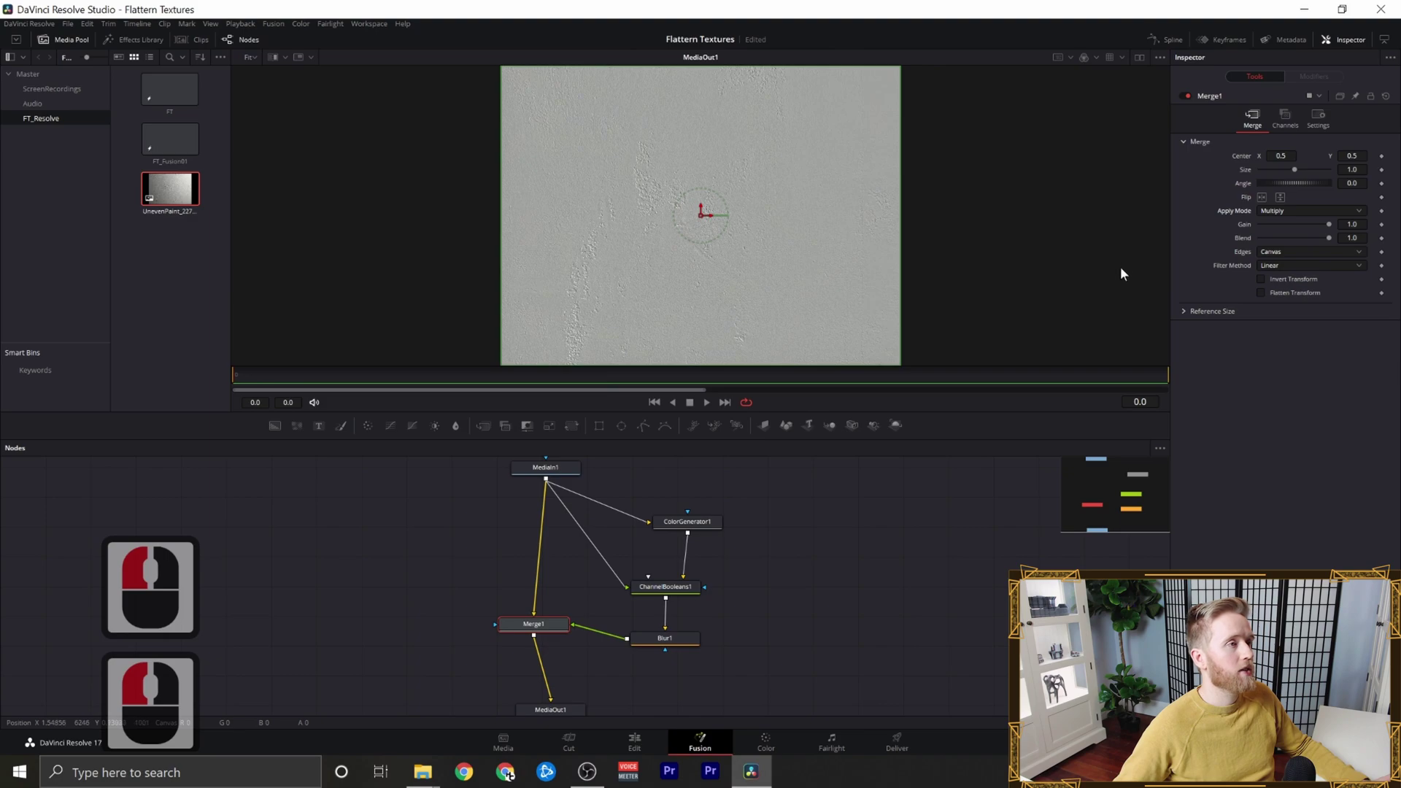
{"action": "key", "text": "ctrl+p"}
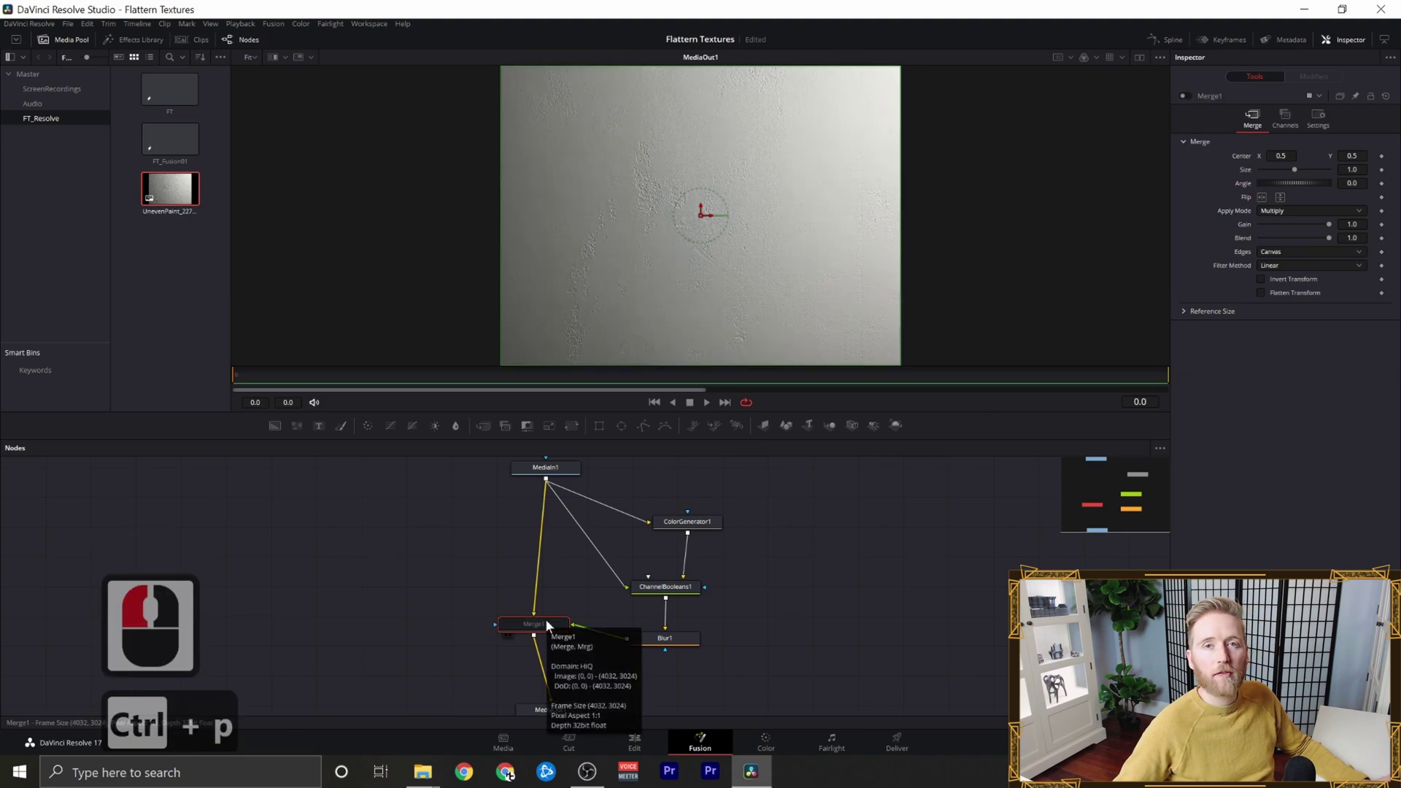
{"action": "key", "text": "ctrl+p"}
{"action": "key", "text": "ctrl+p"}
{"action": "key", "text": "ctrl+p"}
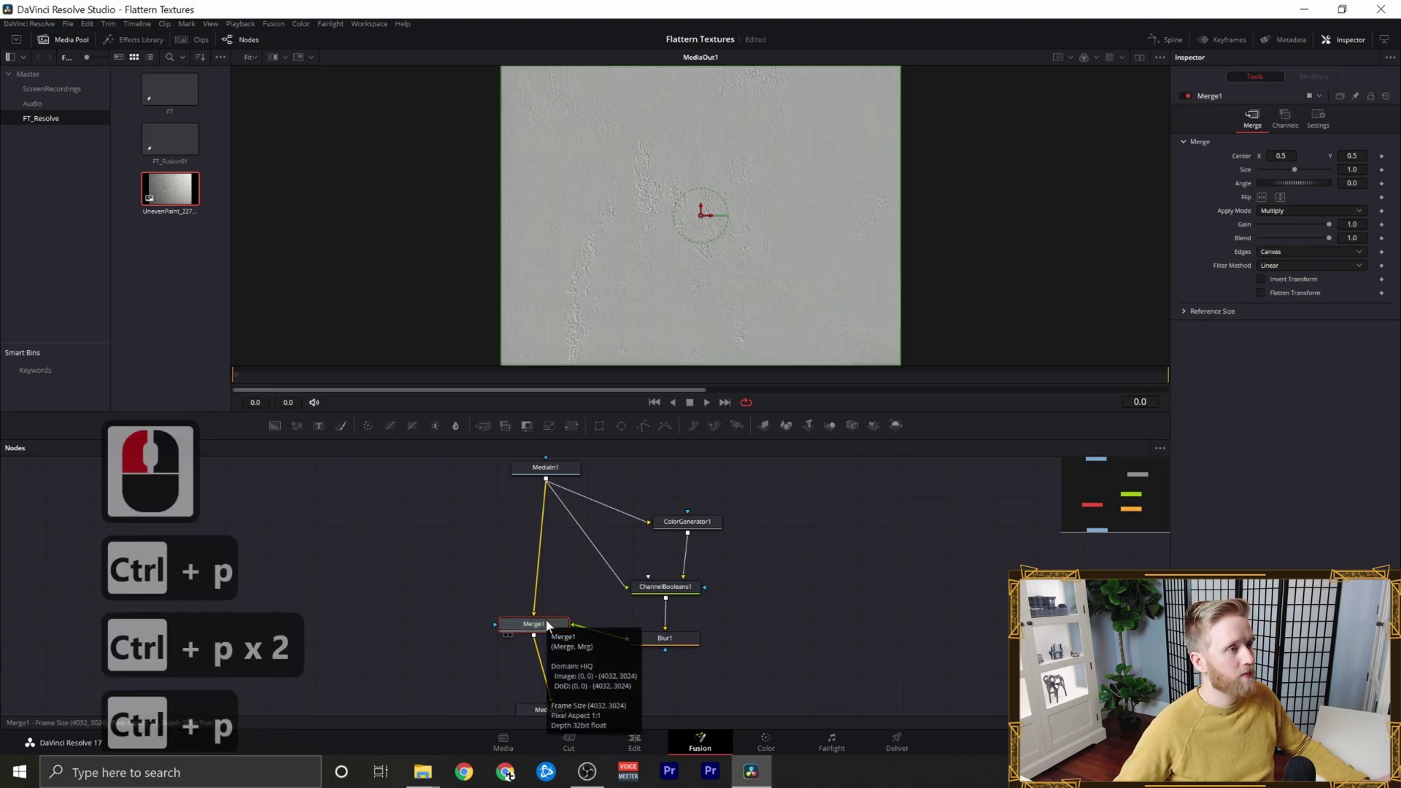
{"action": "key", "text": "ctrl+p"}
{"action": "key", "text": "ctrl+p"}
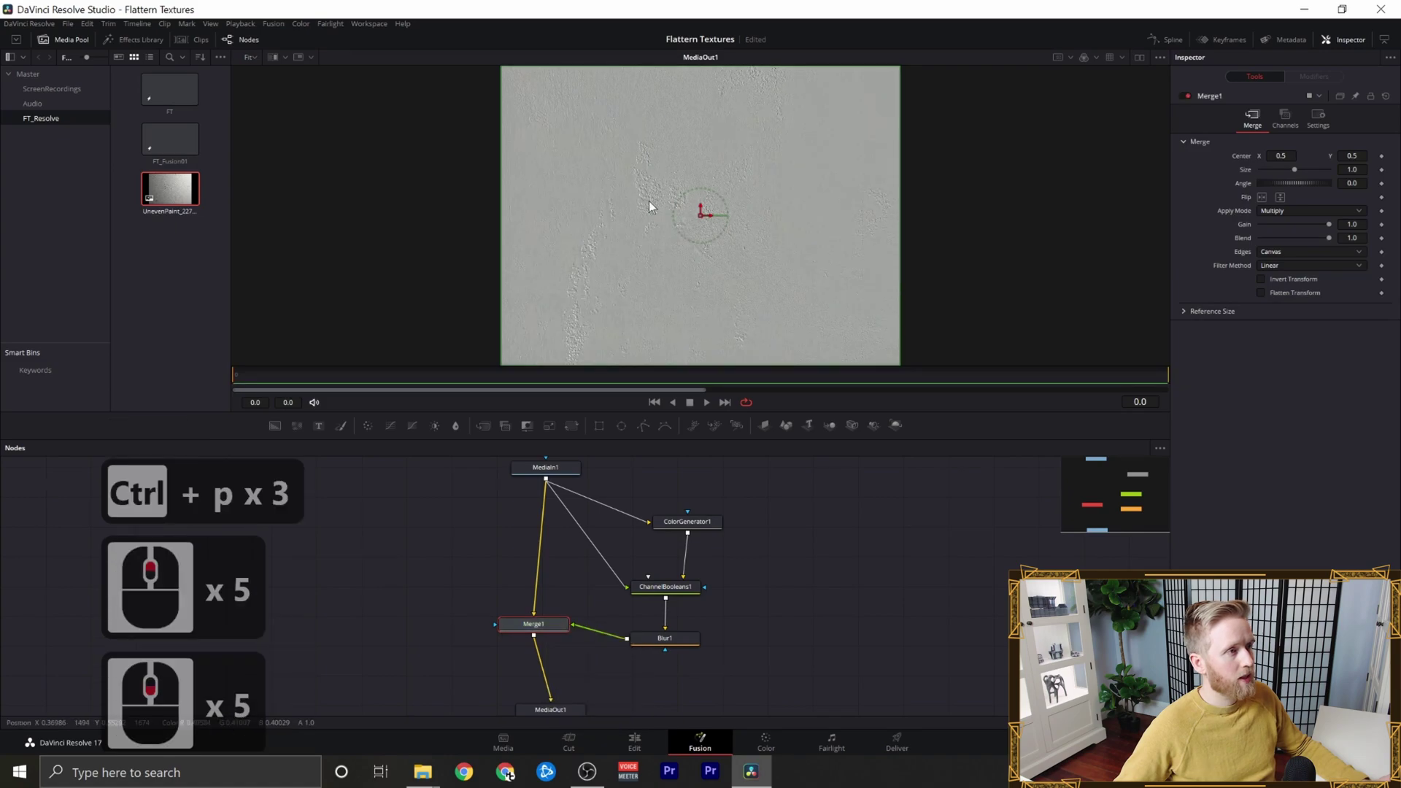
{"action": "scroll", "coordinate": [650, 202], "scroll_direction": "up", "scroll_amount": 8, "text": "ctrl"}
{"action": "scroll", "coordinate": [647, 198], "scroll_direction": "down", "scroll_amount": 3, "text": "ctrl"}
{"action": "scroll", "coordinate": [647, 199], "scroll_direction": "up", "scroll_amount": 3, "text": "ctrl"}
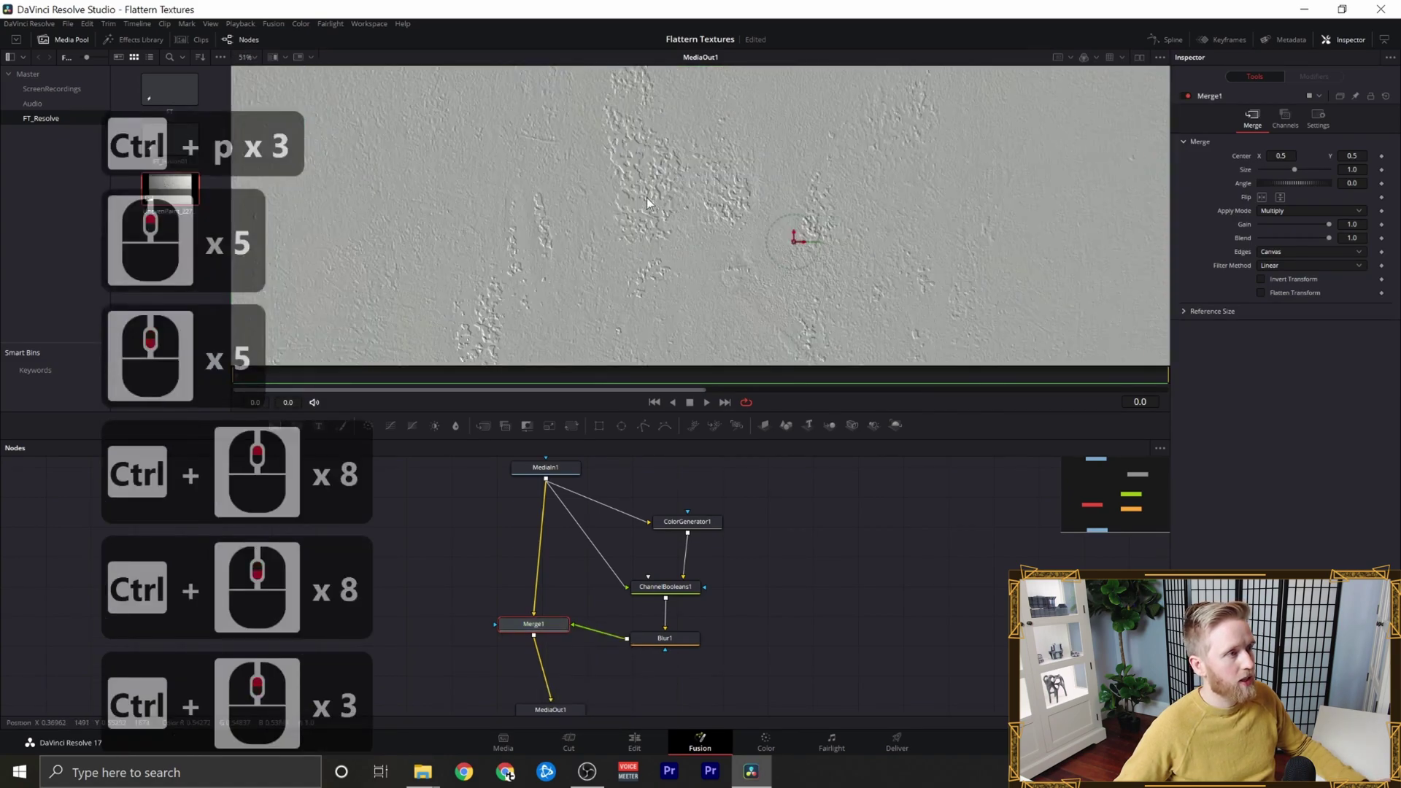
{"action": "scroll", "coordinate": [817, 190], "scroll_direction": "down", "scroll_amount": 5}
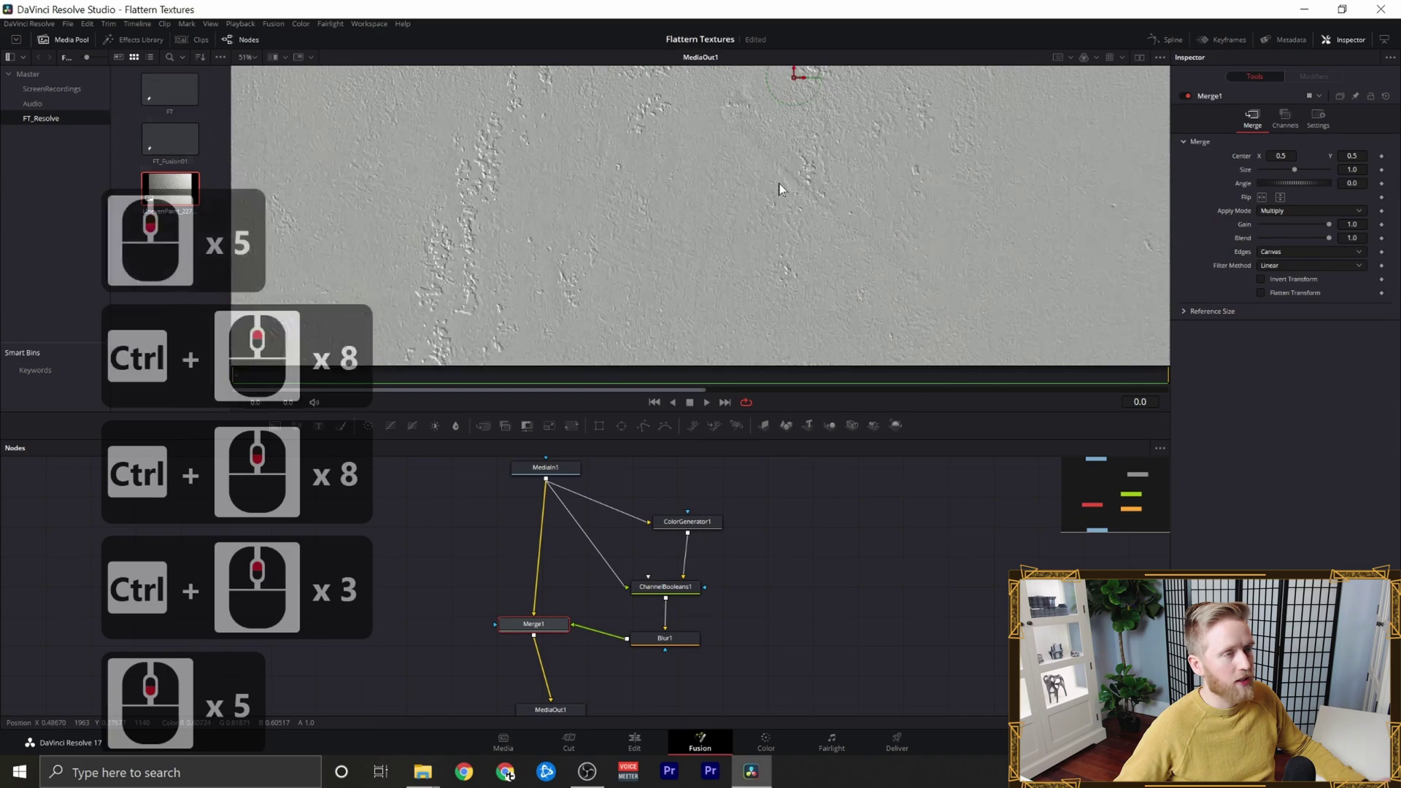
{"action": "scroll", "coordinate": [778, 184], "scroll_direction": "down", "scroll_amount": 3, "text": "ctrl"}
{"action": "middle_click_drag", "start_coordinate": [759, 197], "coordinate": [697, 248]}
{"action": "scroll", "coordinate": [693, 181], "scroll_direction": "up", "scroll_amount": 4, "text": "ctrl"}
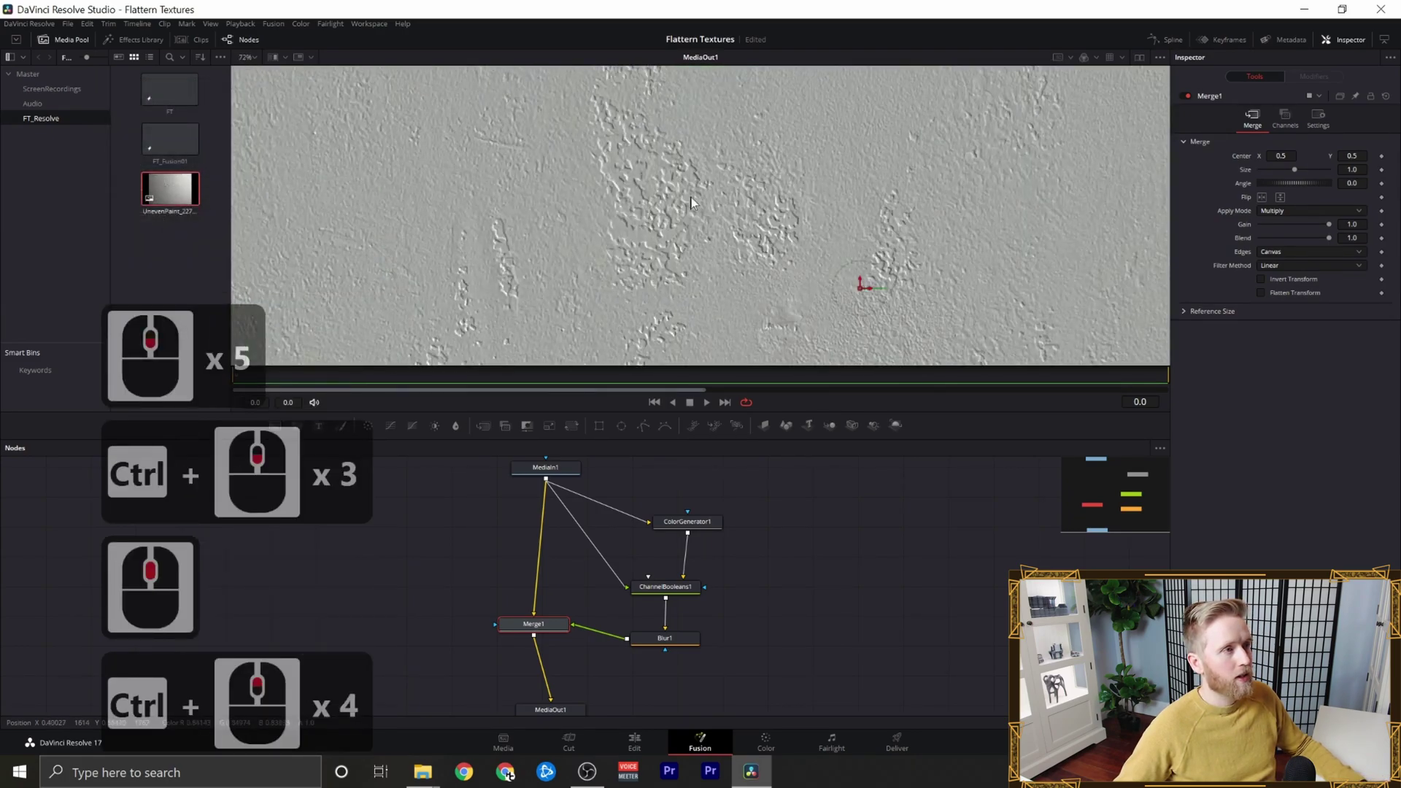
{"action": "scroll", "coordinate": [788, 190], "scroll_direction": "down", "scroll_amount": 2}
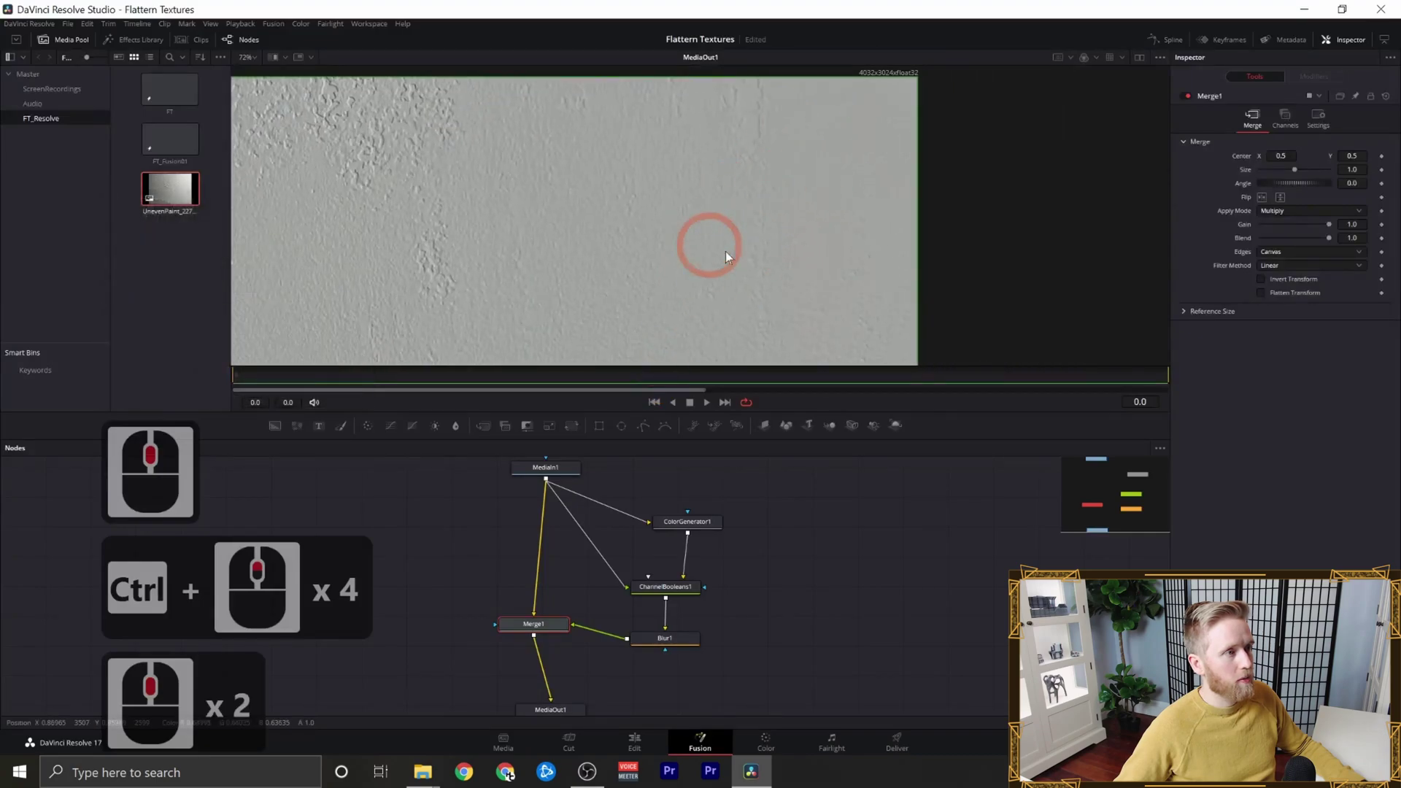
{"action": "scroll", "coordinate": [729, 259], "scroll_direction": "down", "scroll_amount": 3, "text": "ctrl"}
{"action": "middle_click_drag", "start_coordinate": [694, 241], "coordinate": [824, 267]}
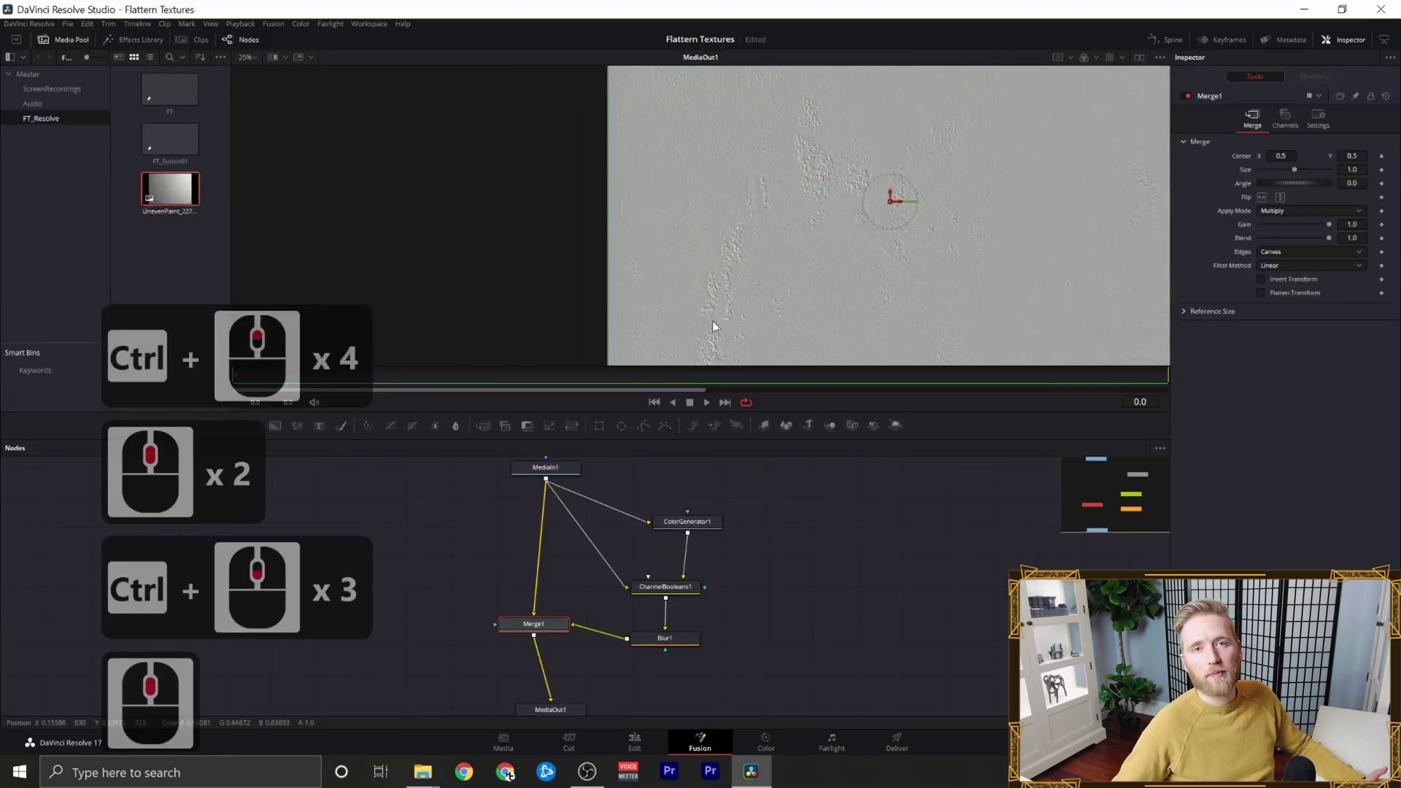